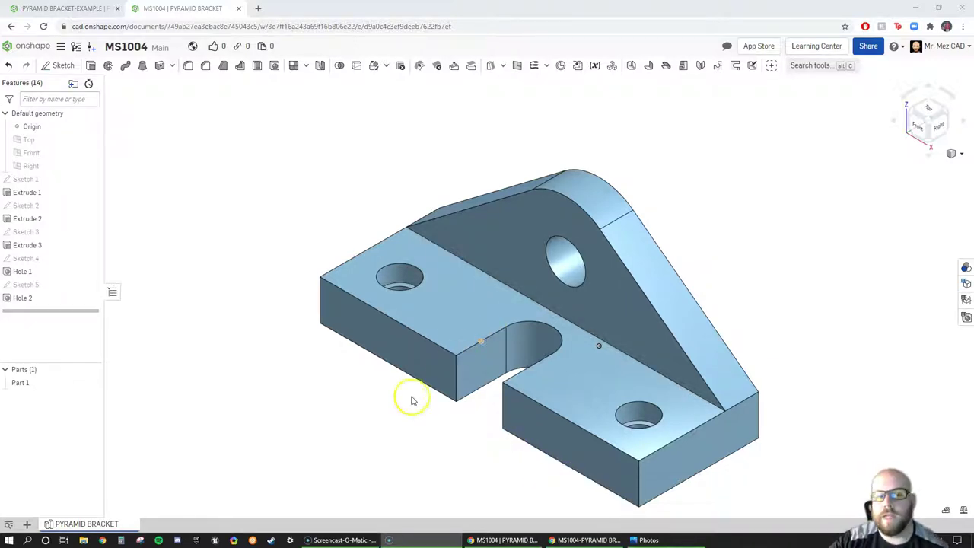
Start a new drawing in the MS1004 document and filter the Onshape drawing templates to the ANSI standard.
left_click(447, 430)
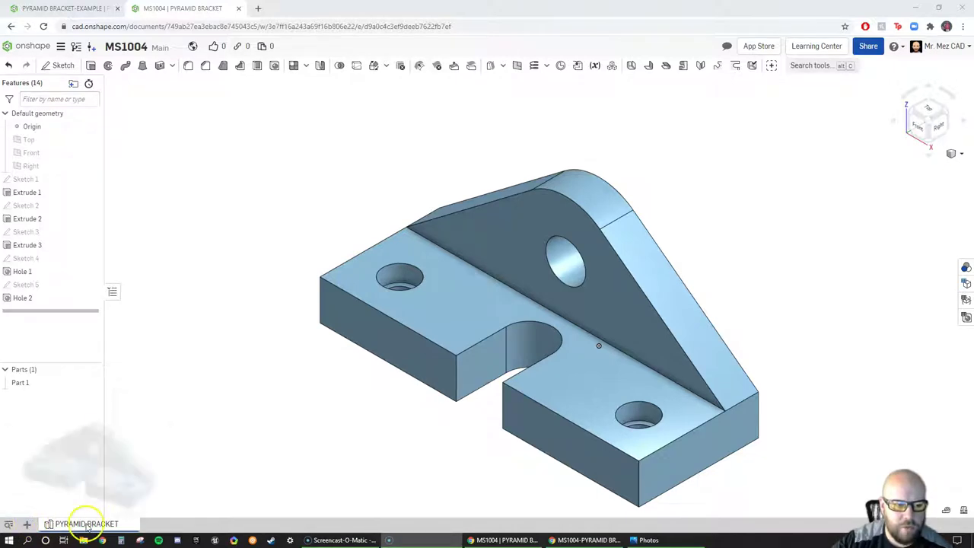
left_click(28, 524)
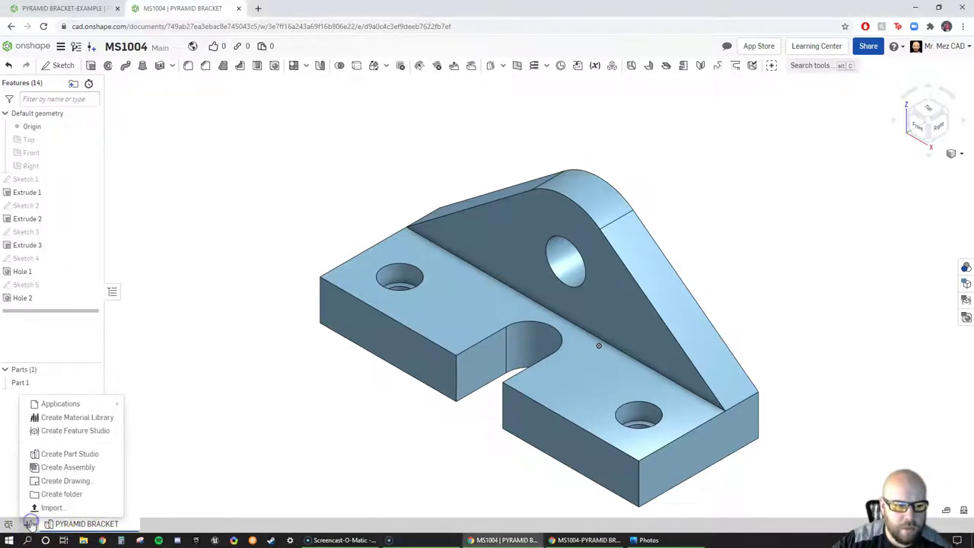
left_click(56, 482)
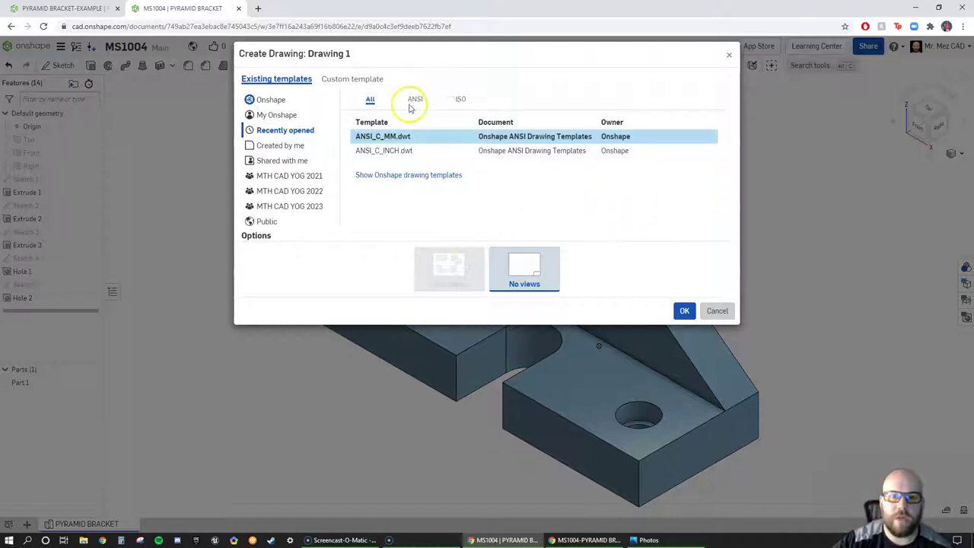
left_click(370, 99)
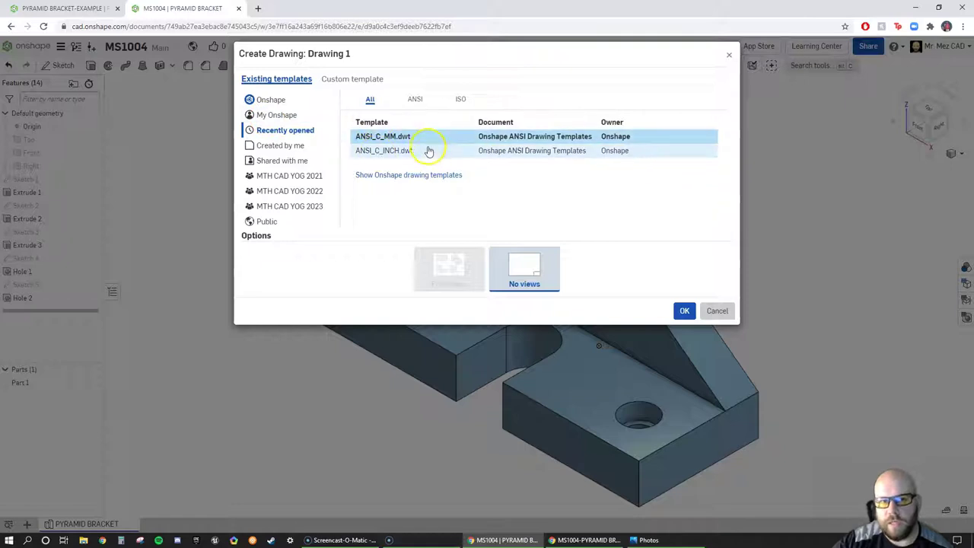
left_click(265, 101)
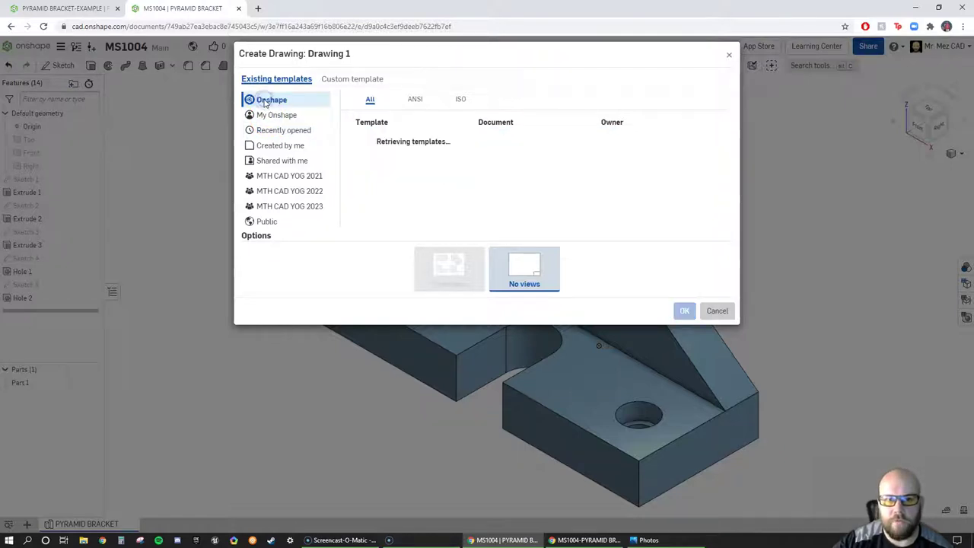
scroll(552, 190, "down", 5)
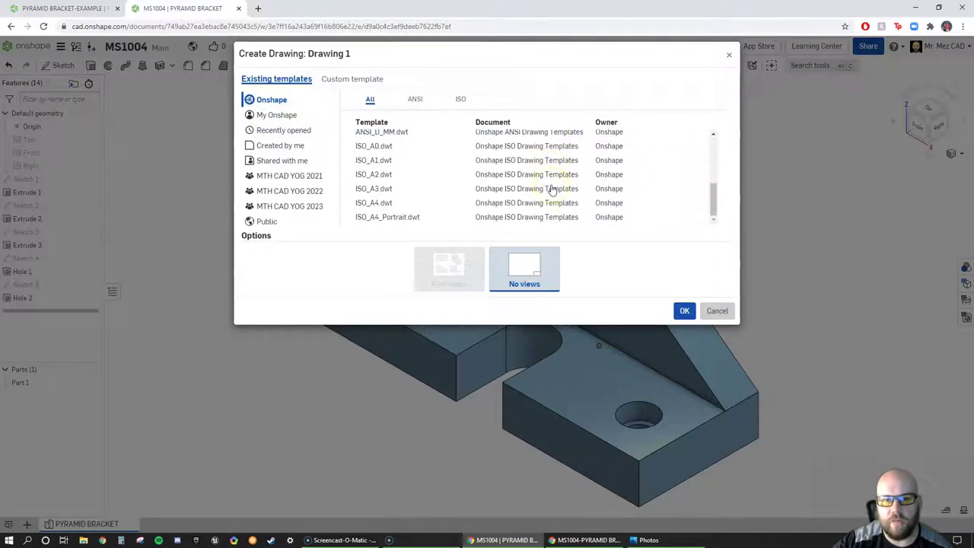
scroll(552, 189, "up", 5)
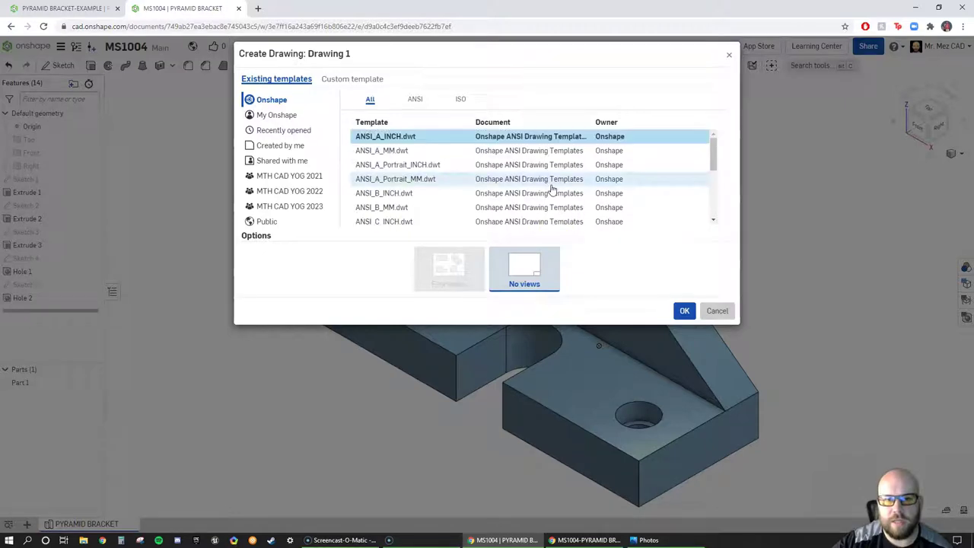
left_click(415, 100)
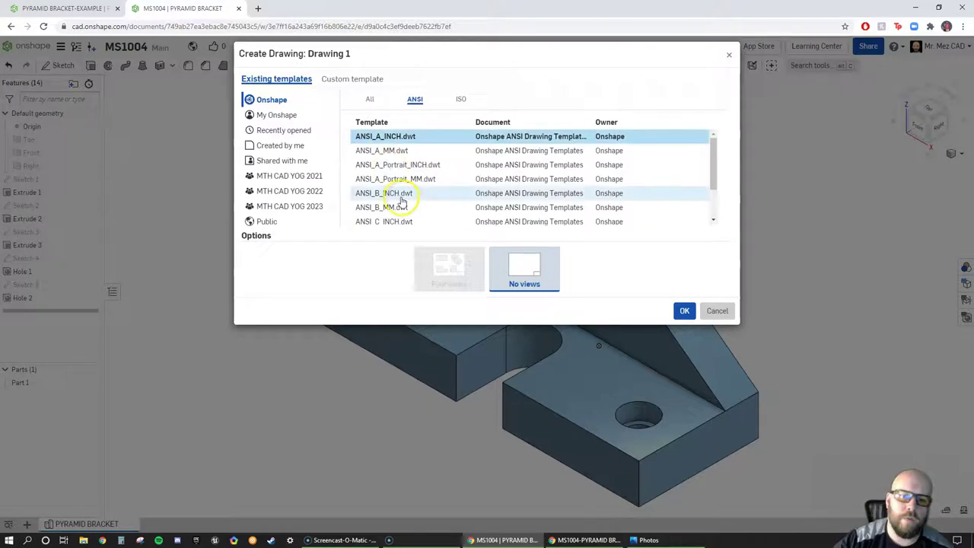
scroll(403, 194, "down", 2)
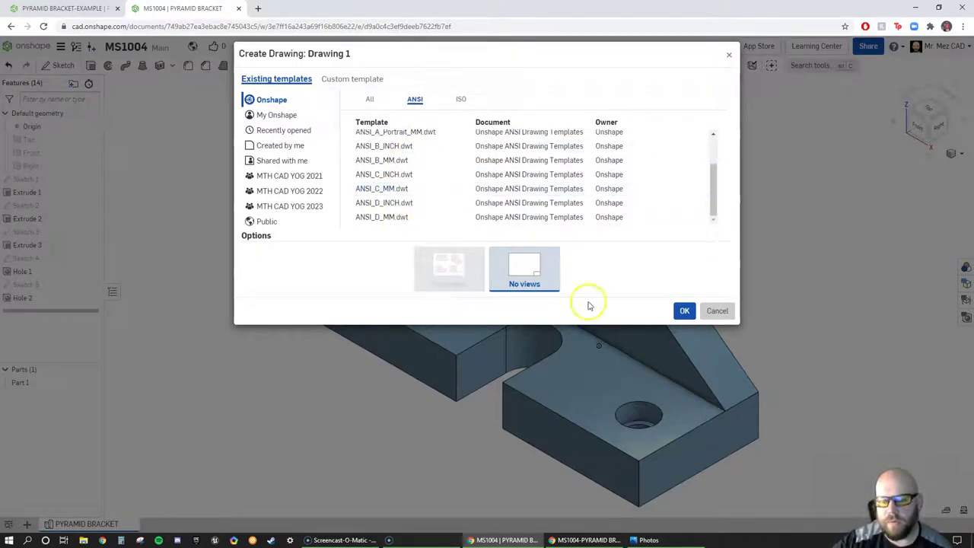
Create the drawing from the ANSI_C_MM.dwt template with the No views option.
left_click(384, 190)
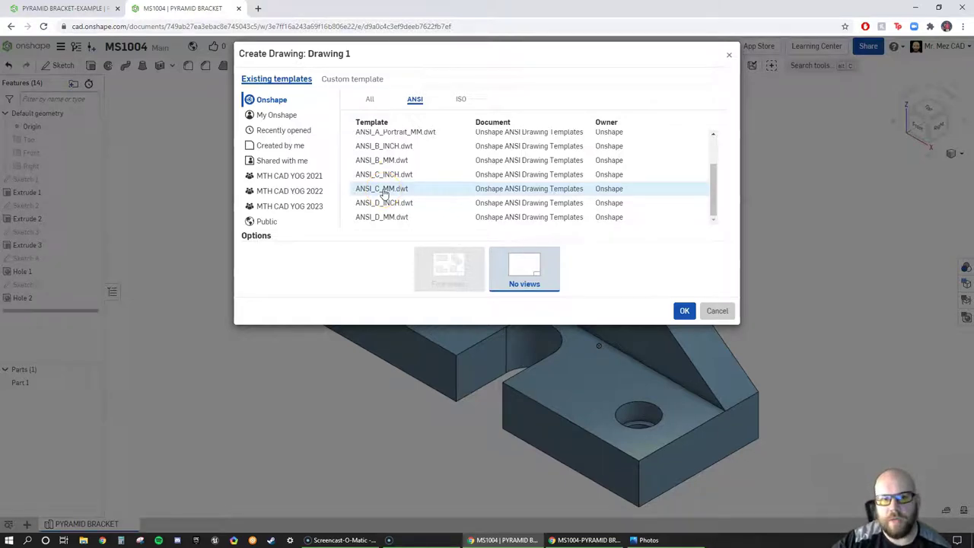
left_click(386, 176)
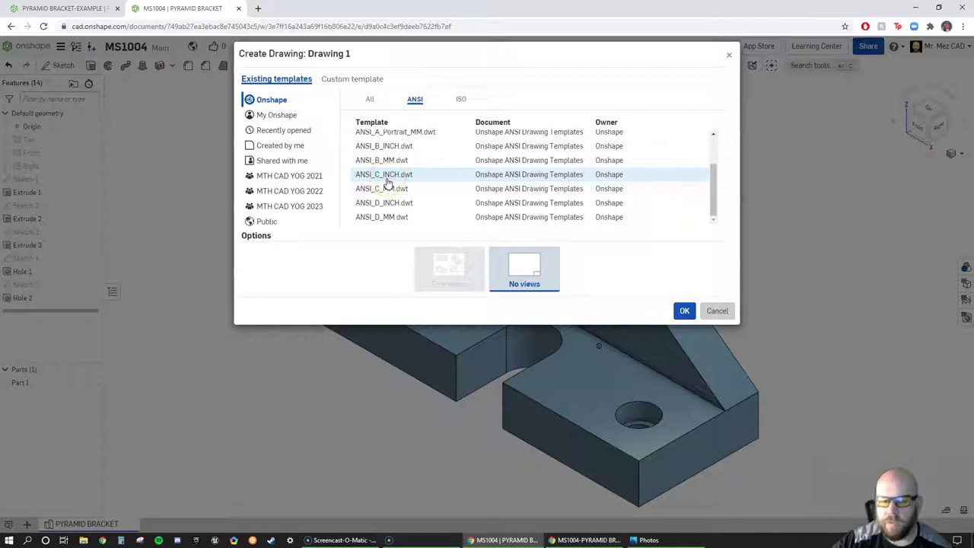
left_click(384, 191)
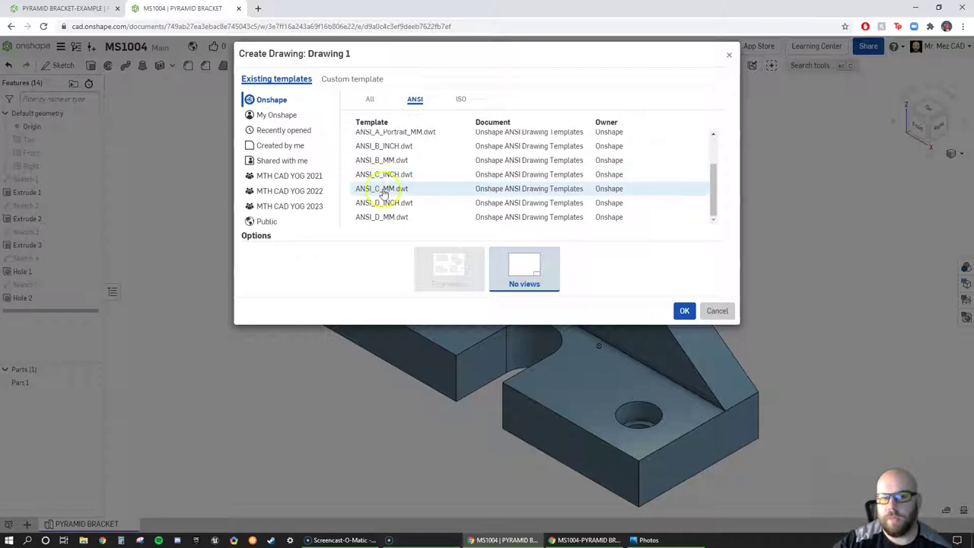
left_click(395, 204)
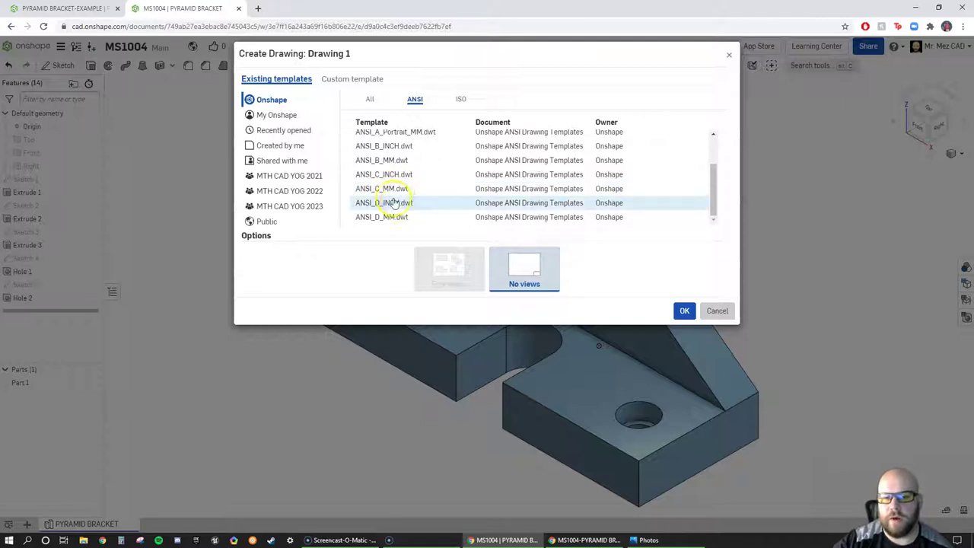
left_click(388, 193)
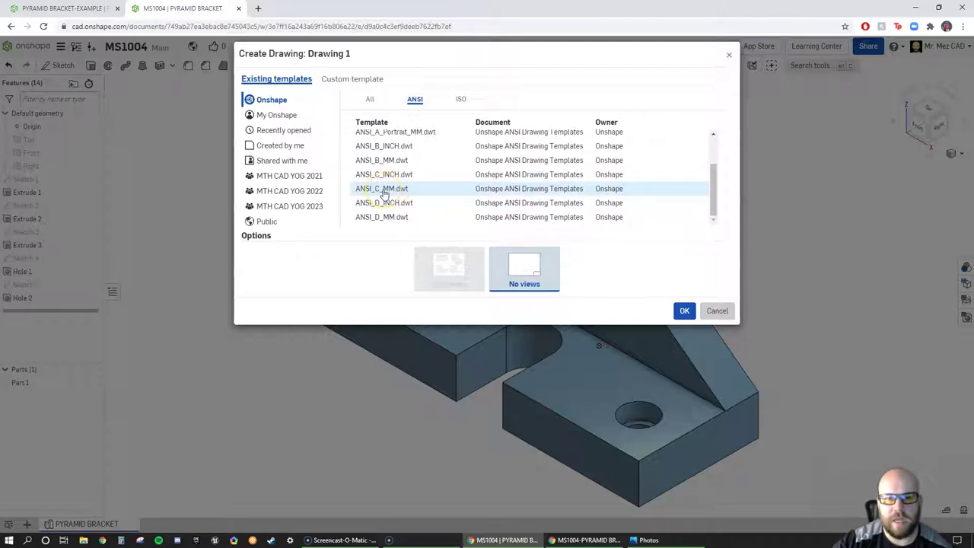
left_click(384, 193)
left_click(448, 275)
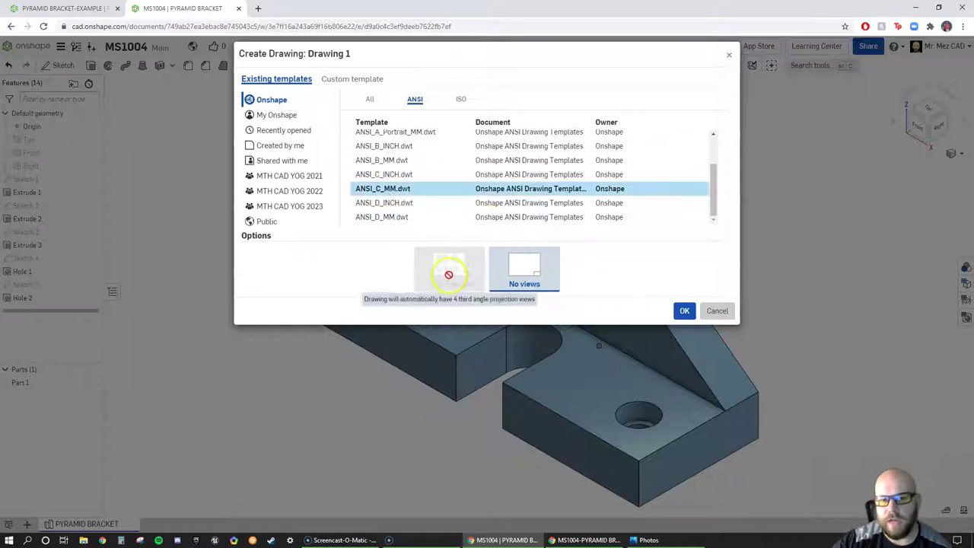
left_click(534, 279)
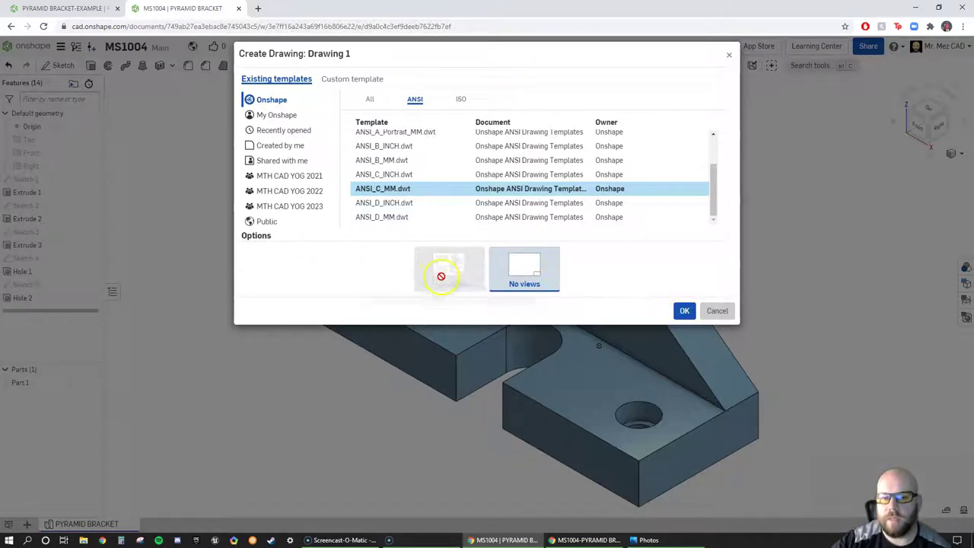
left_click(681, 314)
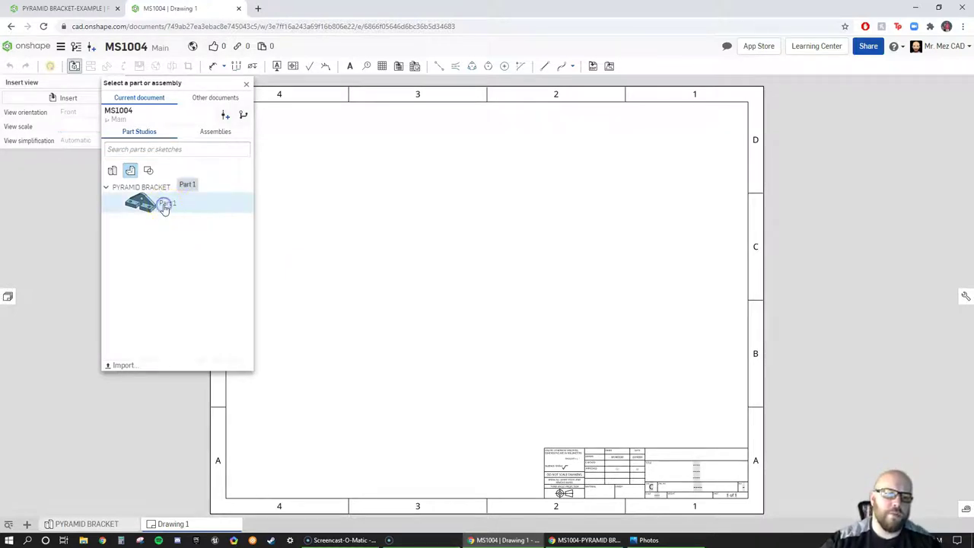
Consult the bracket reference image in Photos and insert Part 1's front view at 1:1 in the lower-left area of the drawing sheet.
left_click(164, 206)
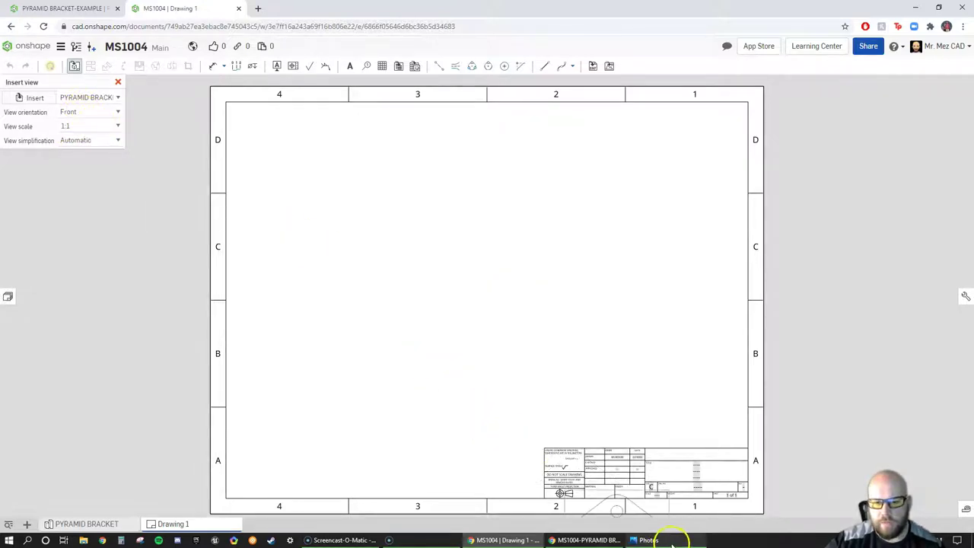
left_click(669, 540)
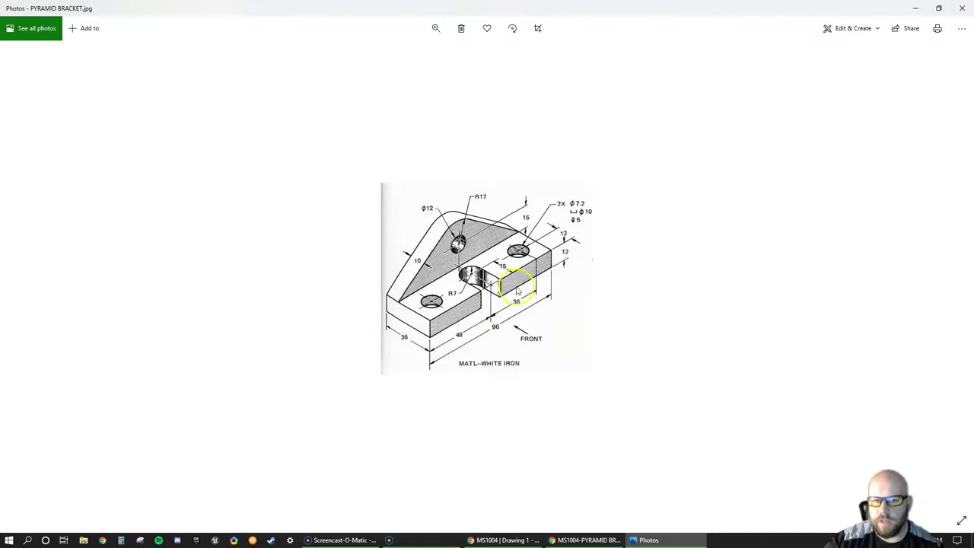
mouse_move(537, 6)
left_mouse_down()
mouse_move(515, 5)
mouse_move(901, 195)
left_mouse_up()
left_click(939, 372)
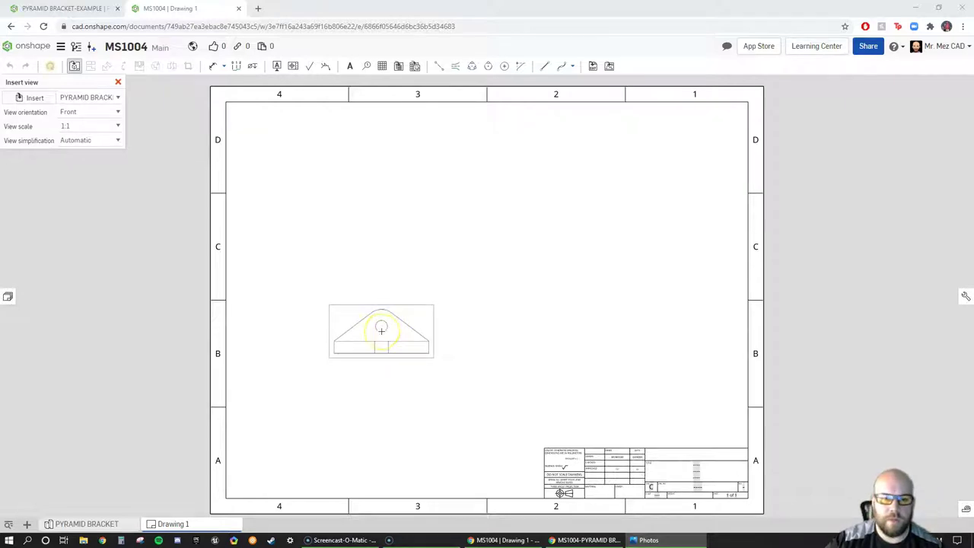
left_click(383, 323)
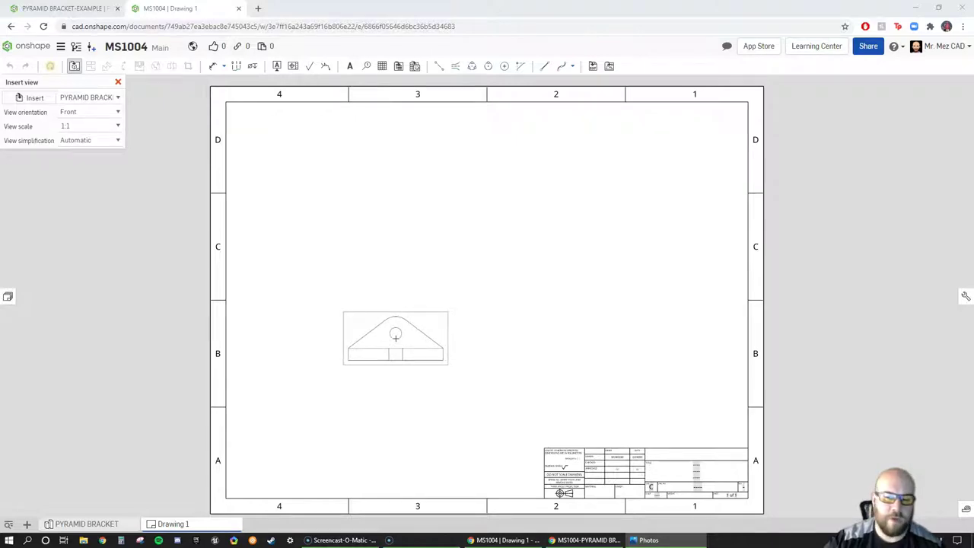
left_click(395, 326)
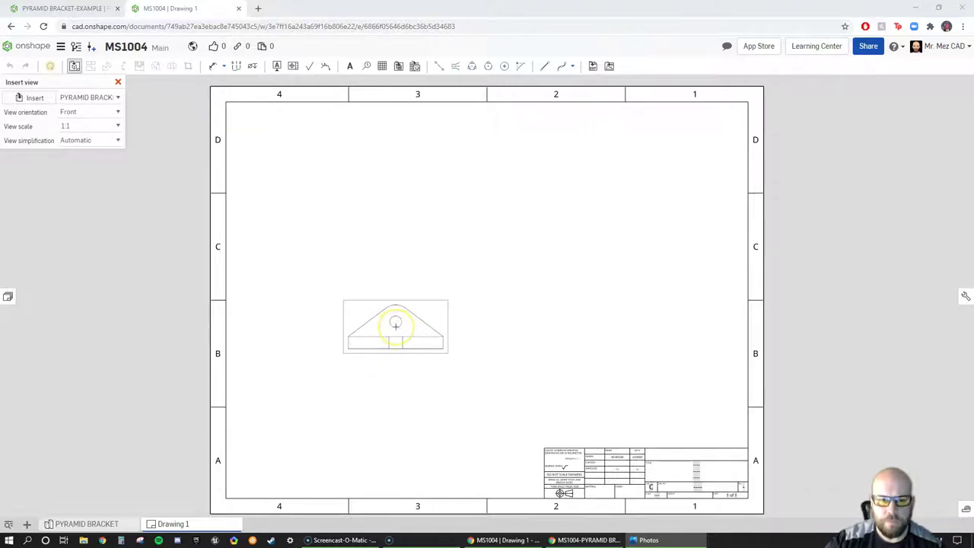
Project a top view from the front view and place it directly above, near the upper-left part of the sheet.
left_click(487, 285)
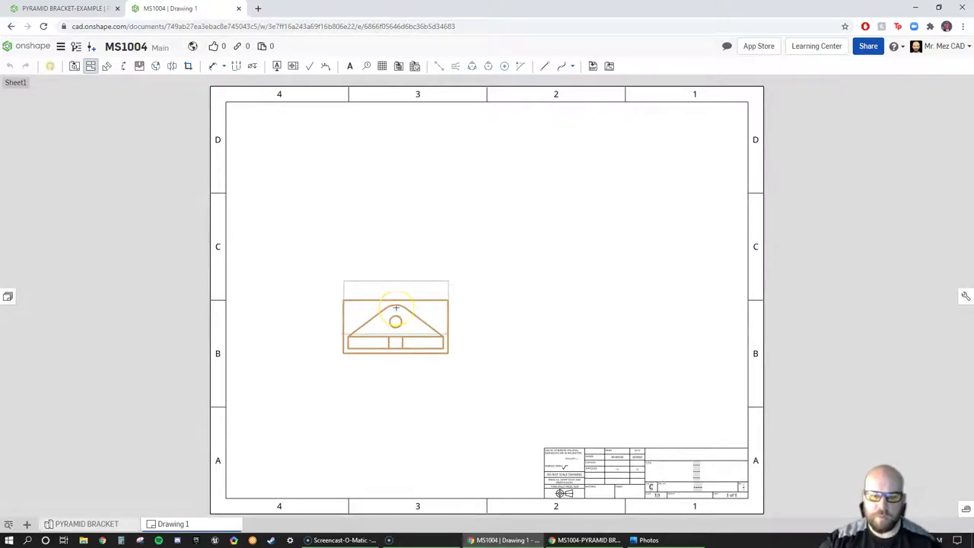
left_click(394, 293)
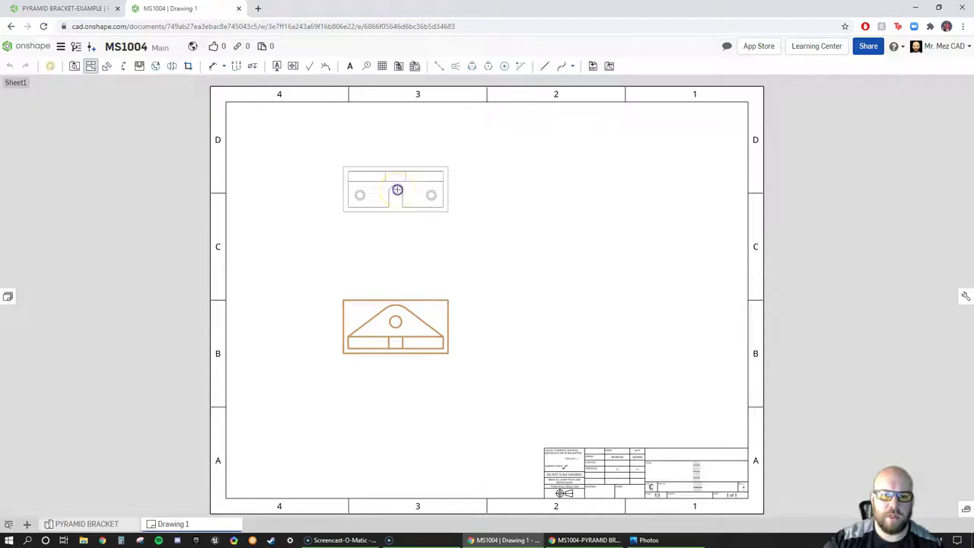
left_click(464, 314)
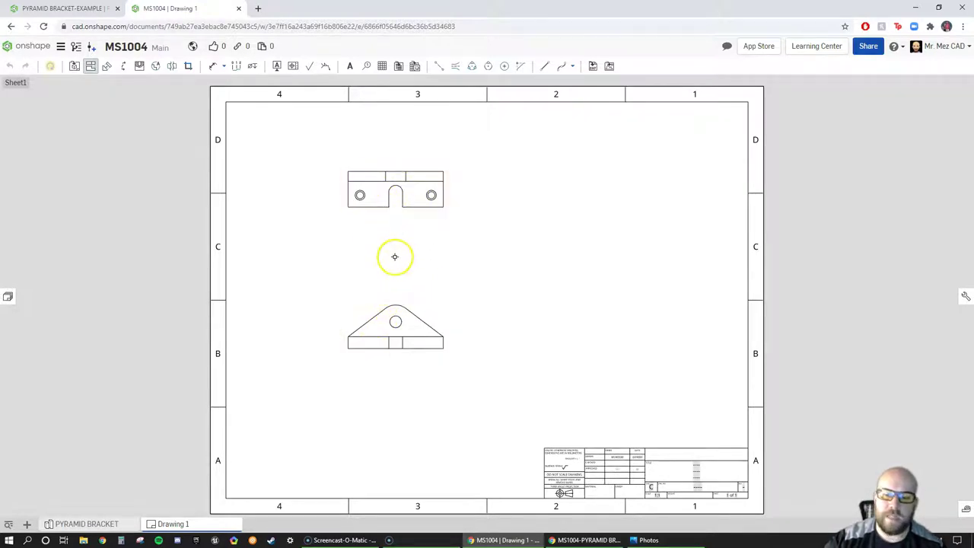
left_click(74, 68)
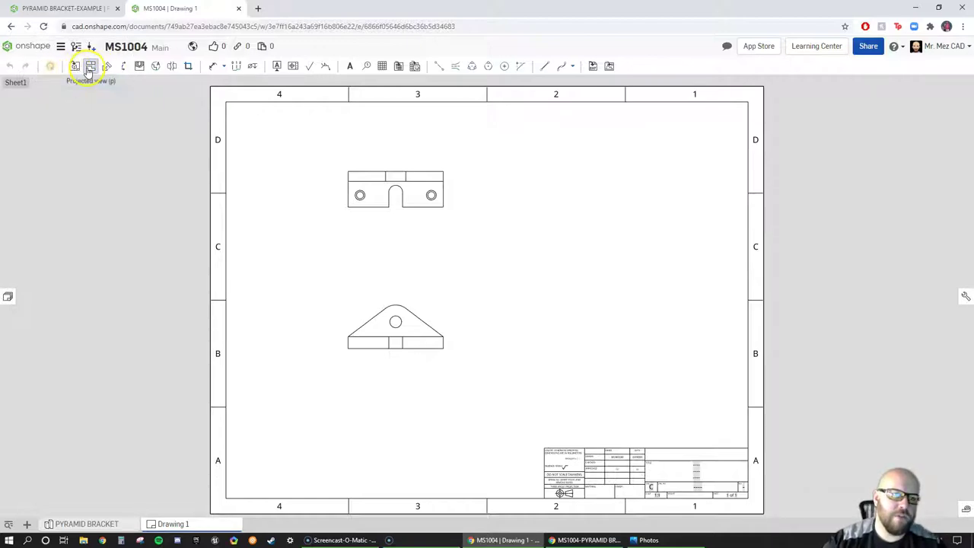
left_click(106, 68)
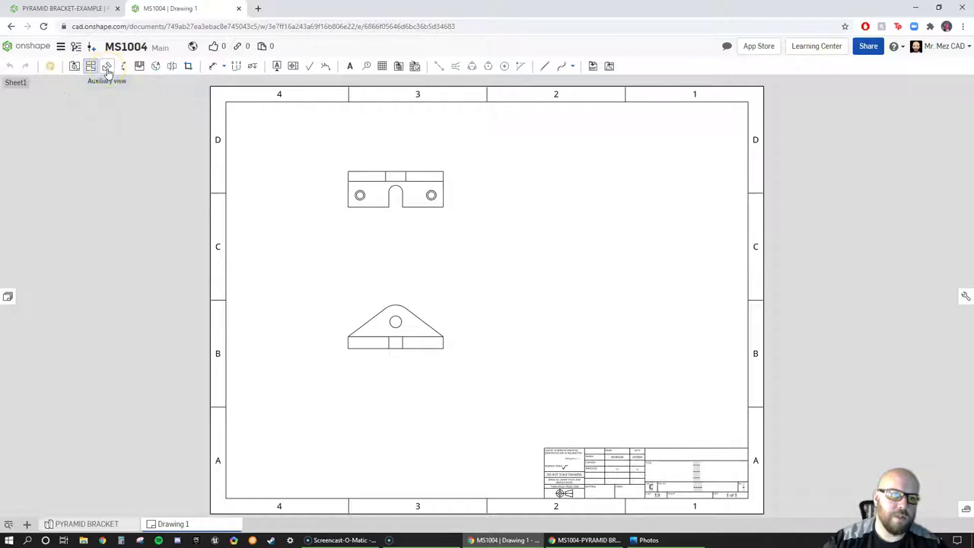
left_click(128, 73)
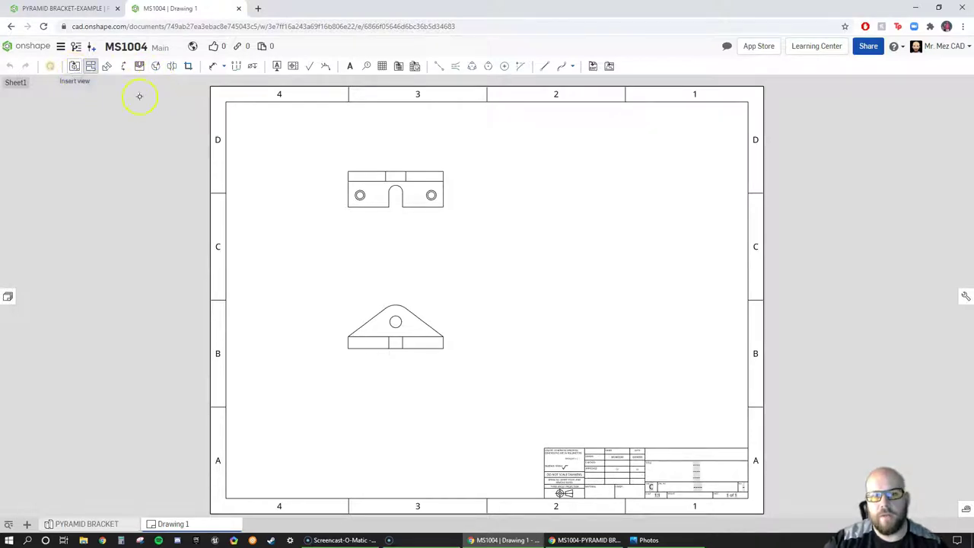
Insert an isometric view of the bracket at 1:1 sheet scale in the upper-right area of the drawing sheet.
left_click(73, 67)
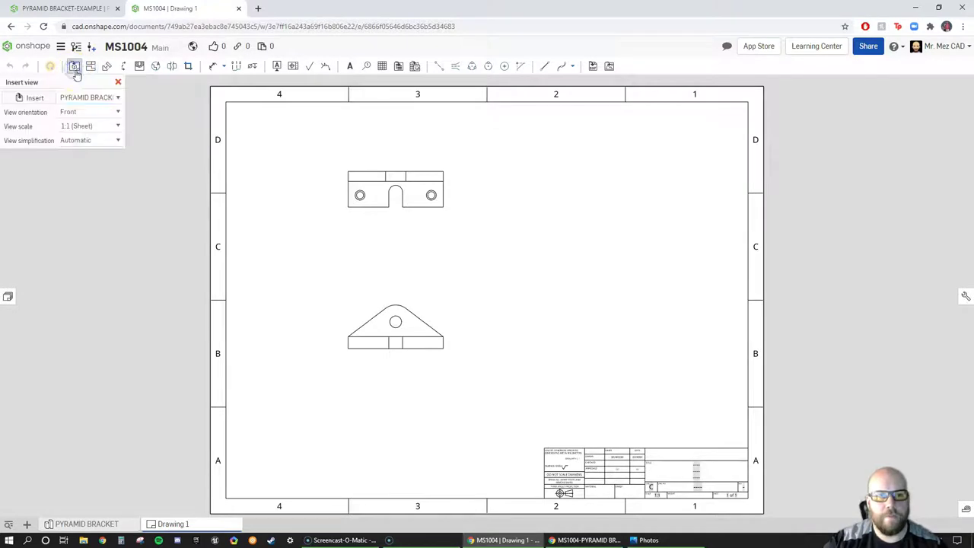
left_click(77, 113)
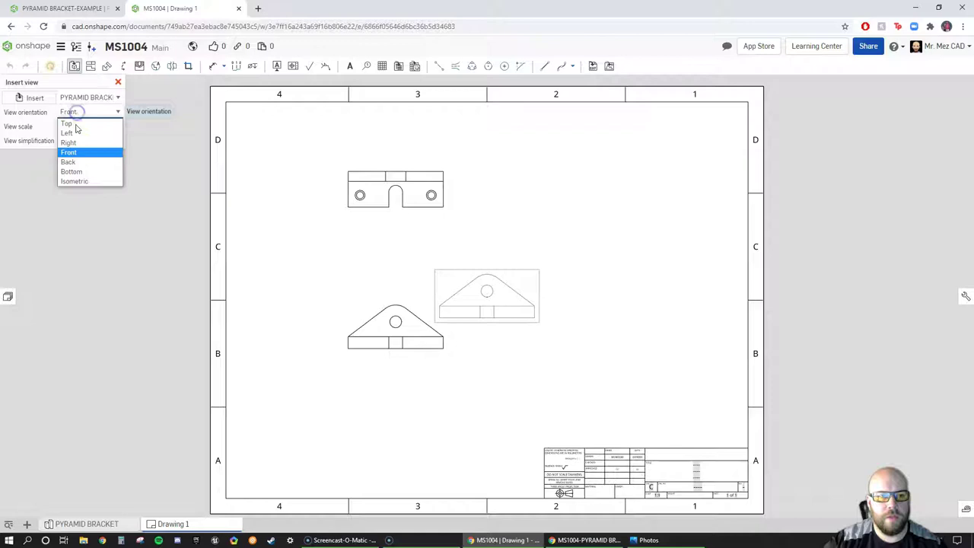
left_click(75, 180)
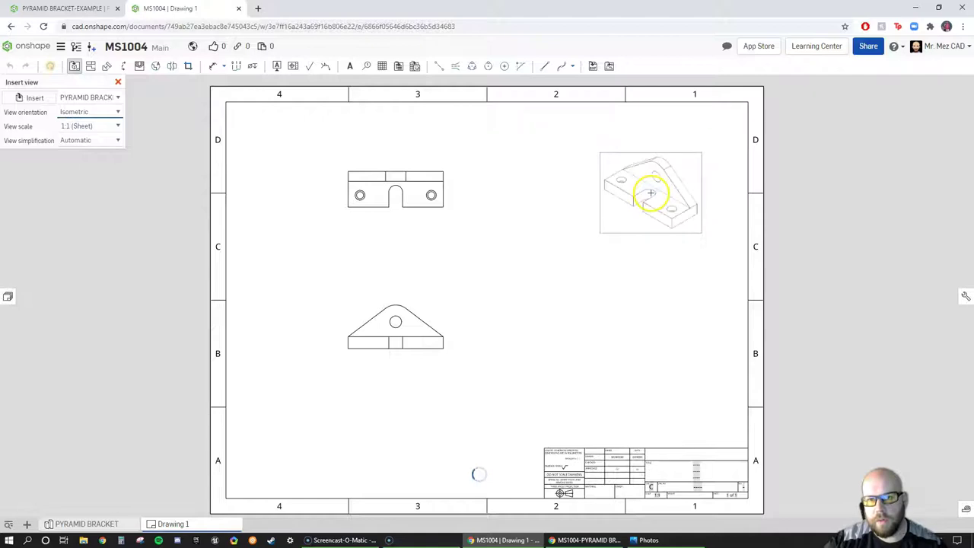
left_click(651, 193)
left_click(820, 229)
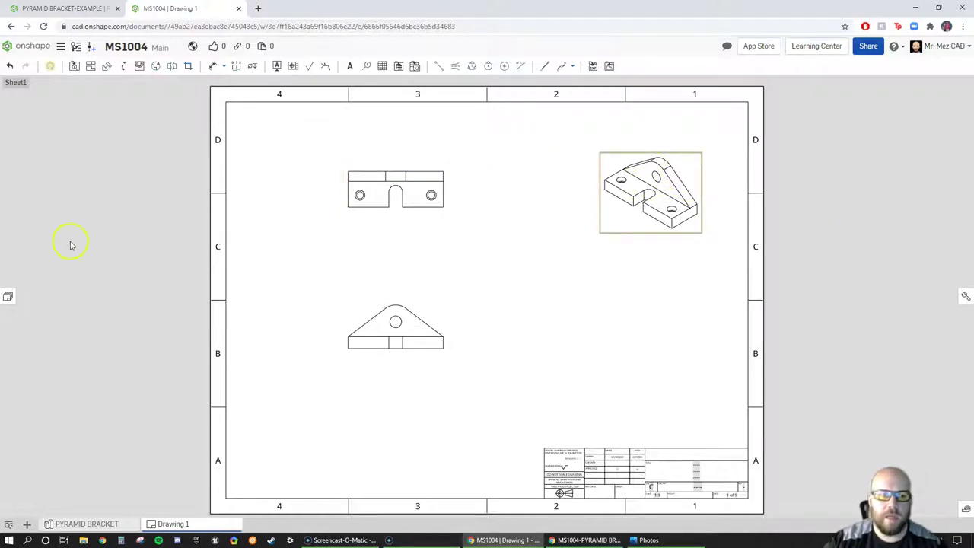
Open Sheet1's sheet properties and set the sheet scale to 2:1.
left_click(9, 299)
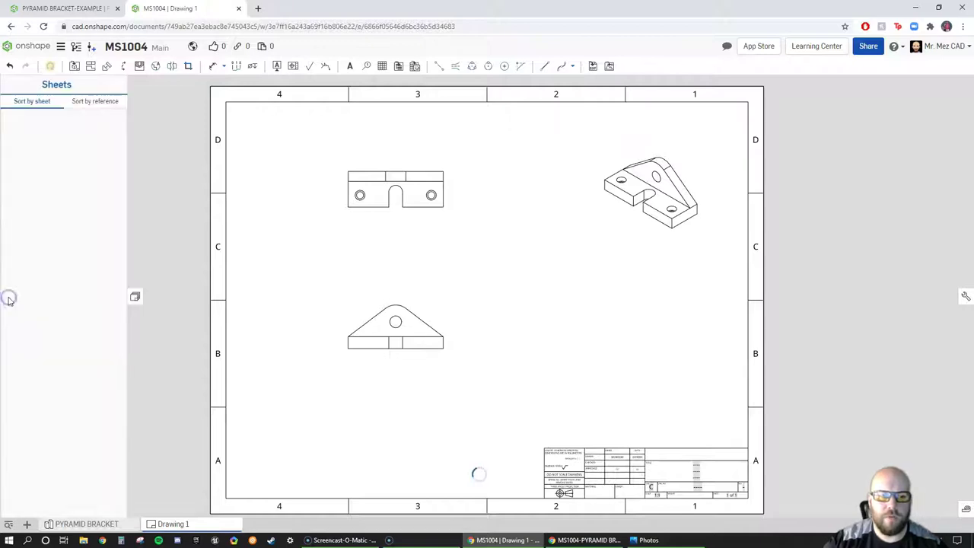
left_click(133, 298)
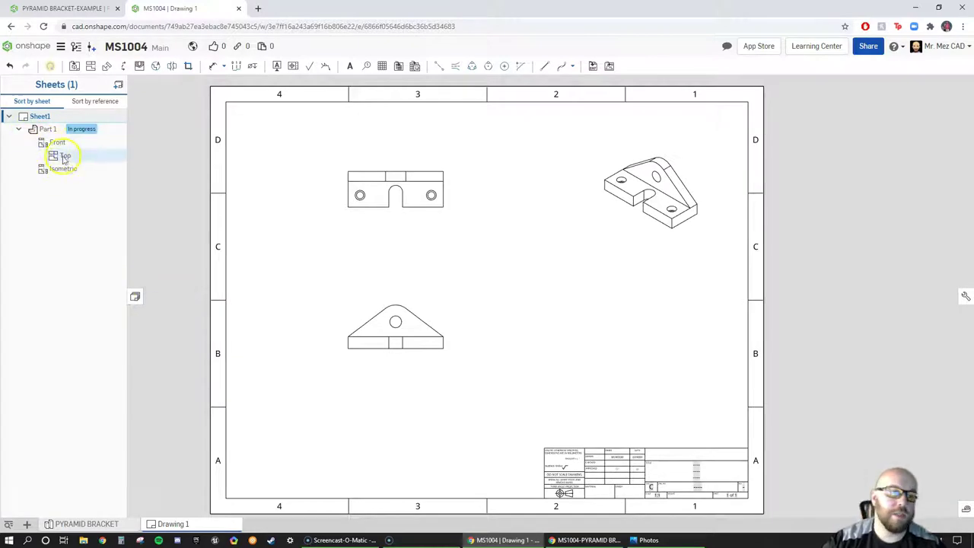
right_click(33, 120)
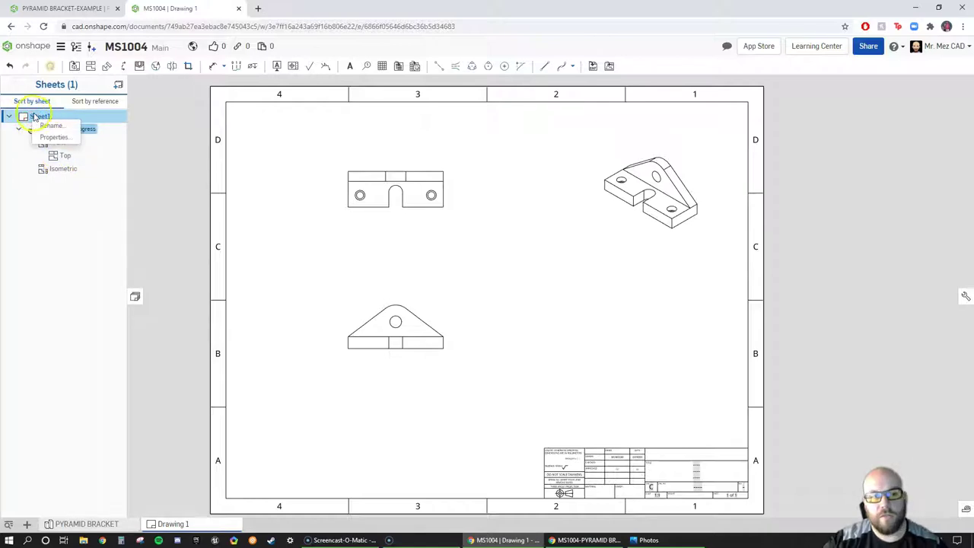
left_click(62, 139)
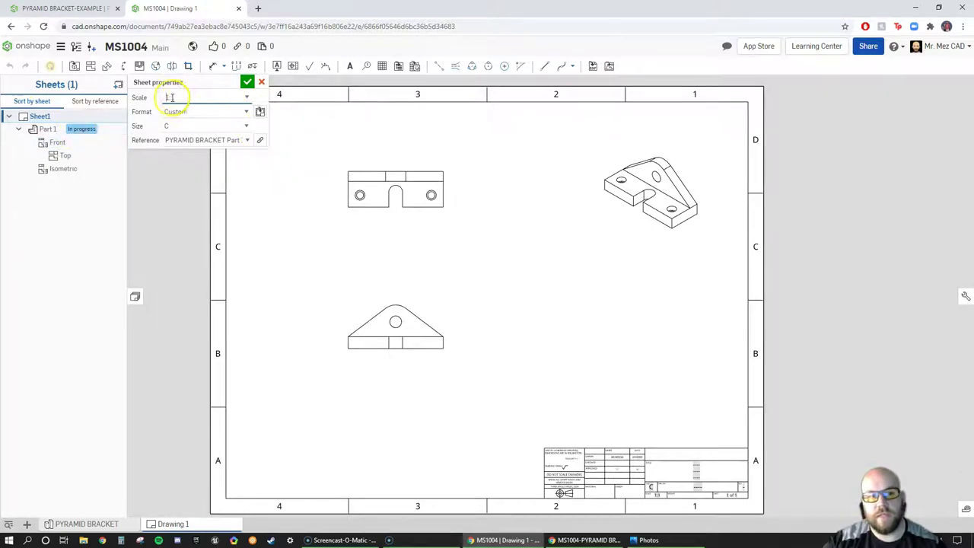
left_click(245, 99)
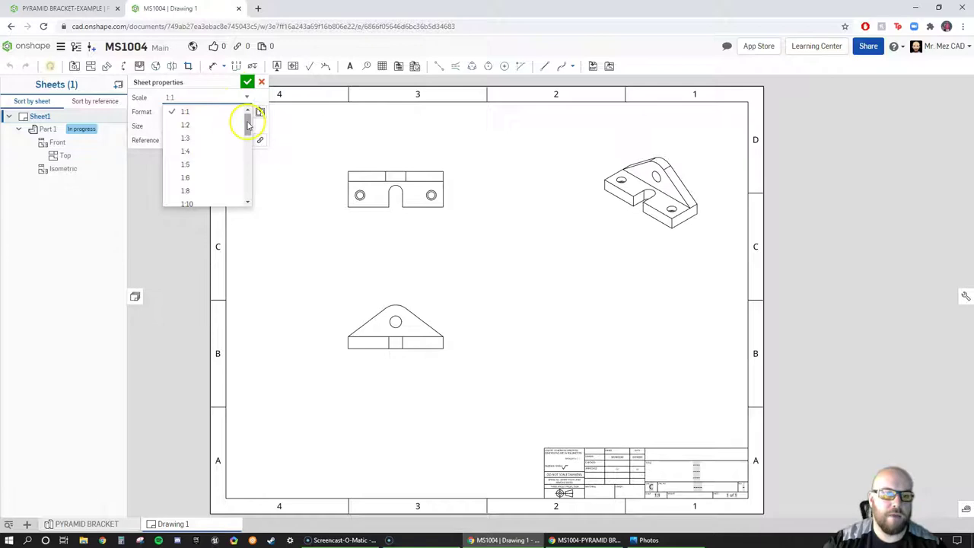
mouse_move(246, 119)
left_mouse_down()
mouse_move(245, 190)
mouse_move(247, 116)
left_mouse_up()
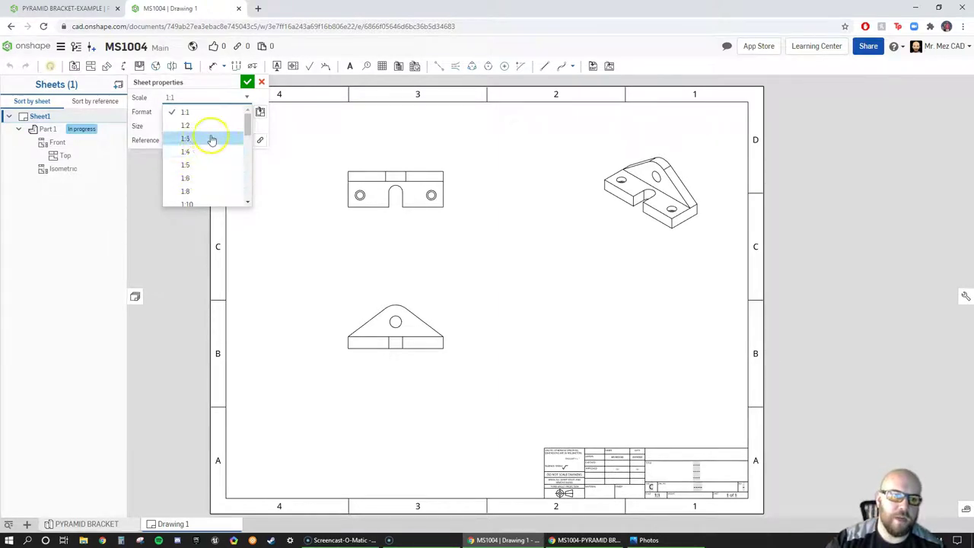
left_click(206, 173)
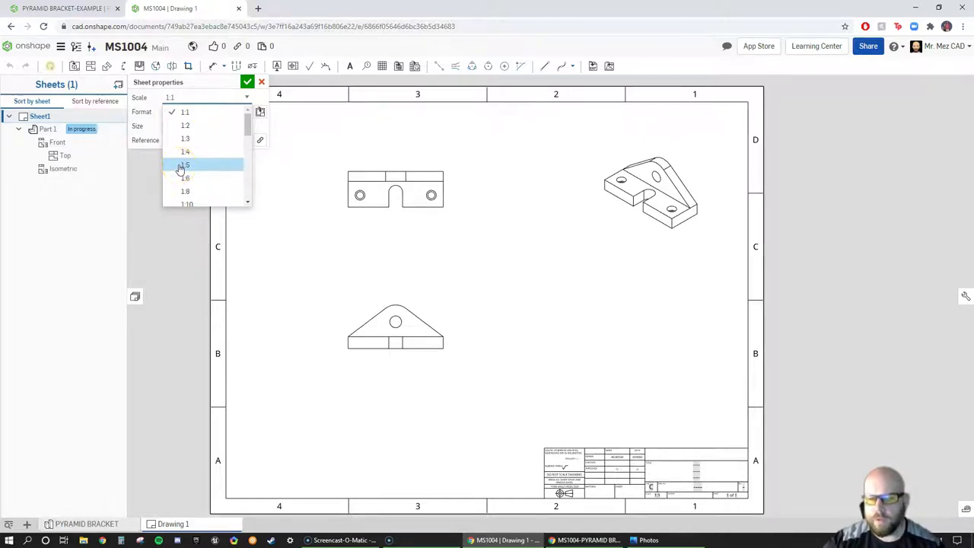
scroll(202, 161, "down", 3)
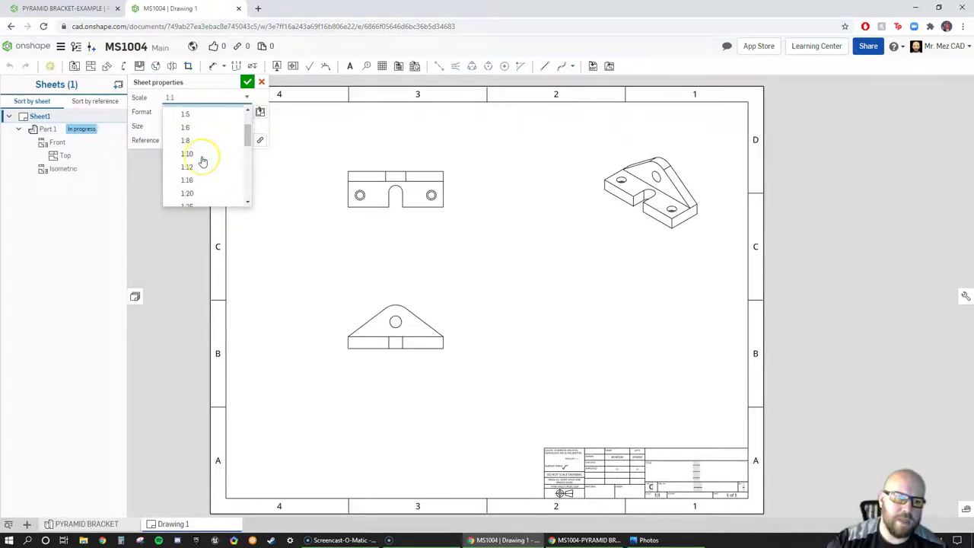
scroll(202, 160, "down", 2)
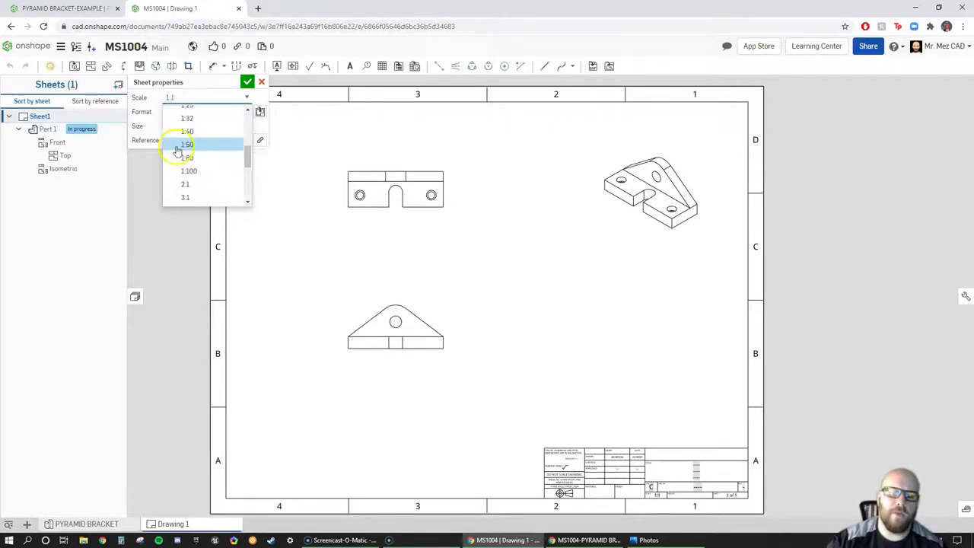
scroll(199, 158, "up", 5)
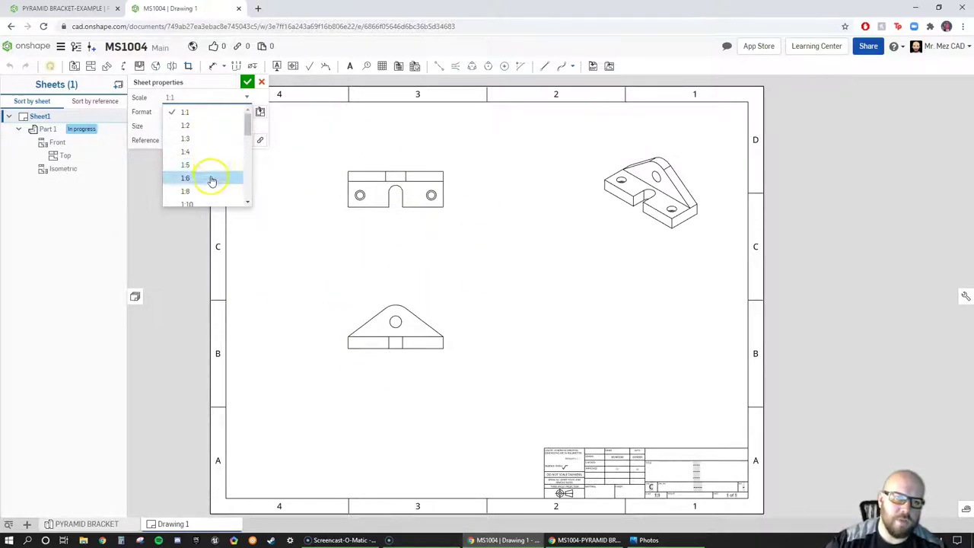
scroll(207, 171, "down", 5)
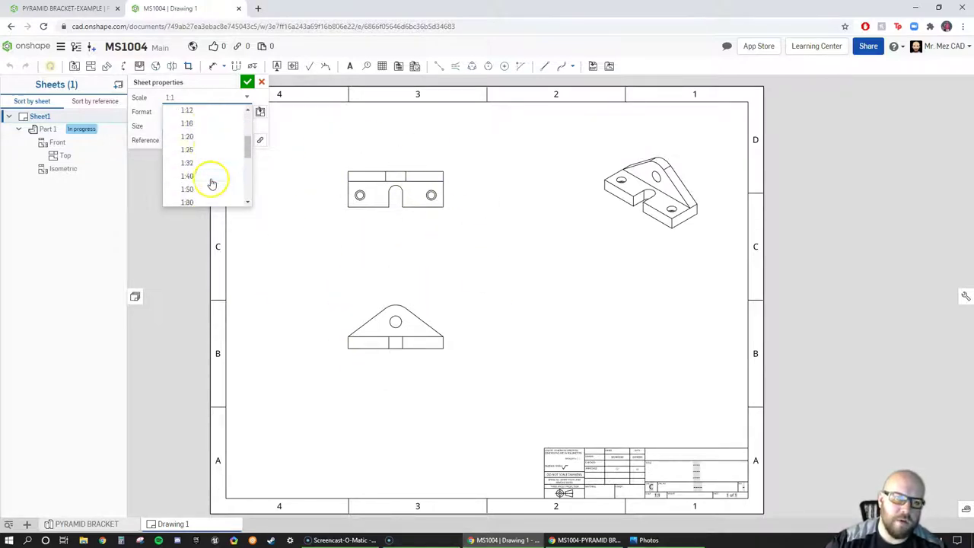
left_click(245, 97)
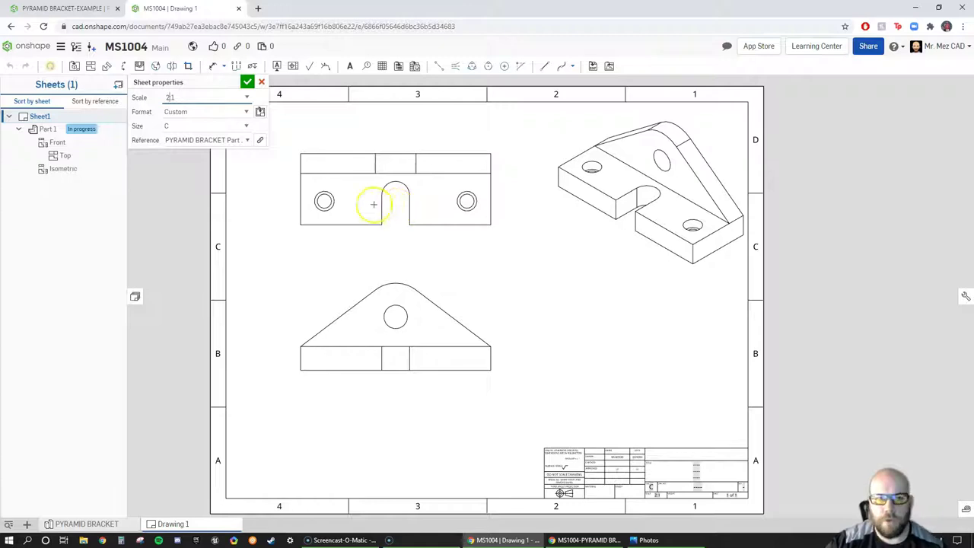
left_click(174, 108)
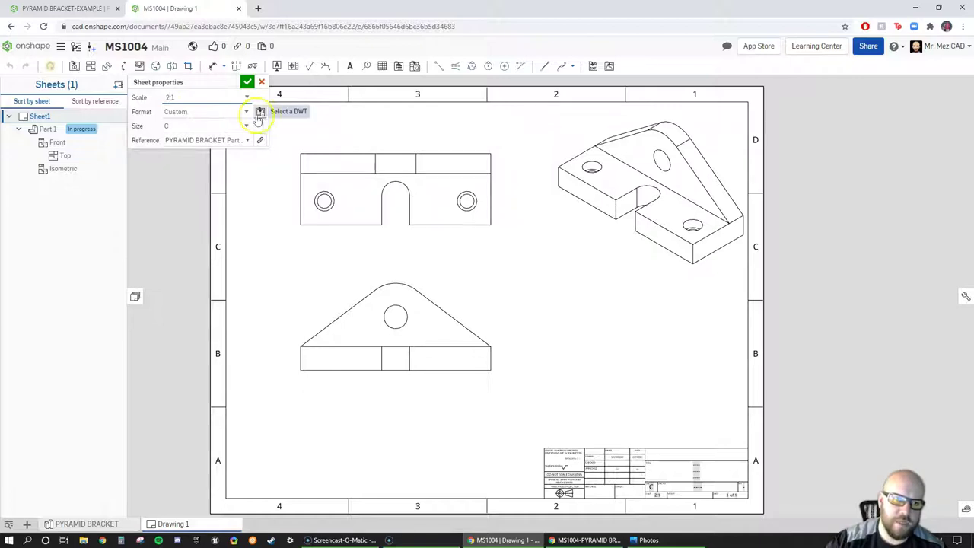
left_click(201, 144)
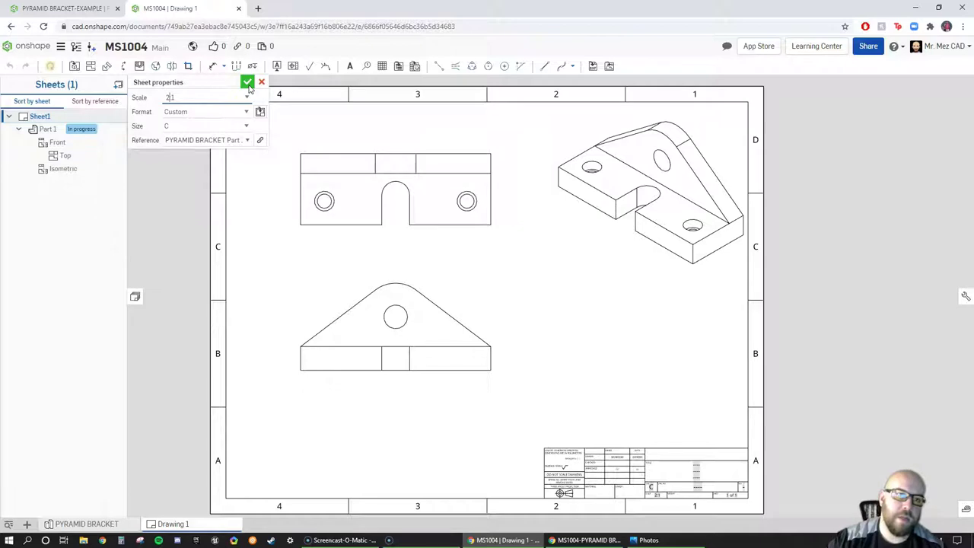
left_click(248, 83)
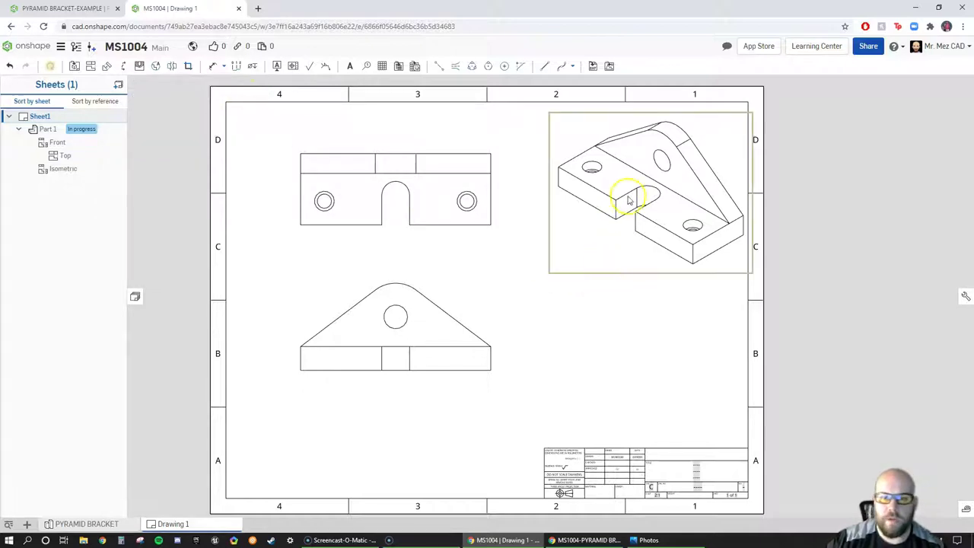
Move the enlarged isometric view inside the sheet border and shift it down together with the front view.
left_click(660, 193)
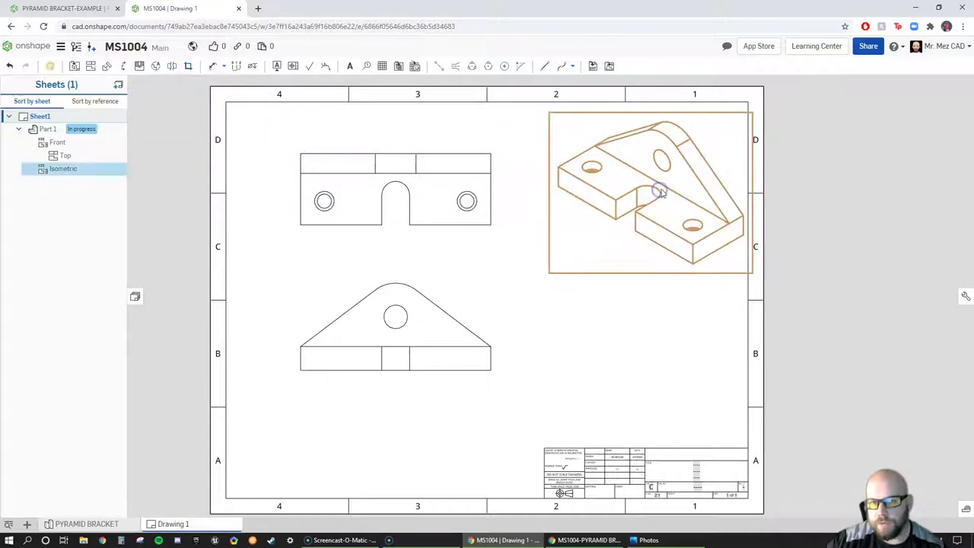
left_click_drag(661, 193, 642, 195)
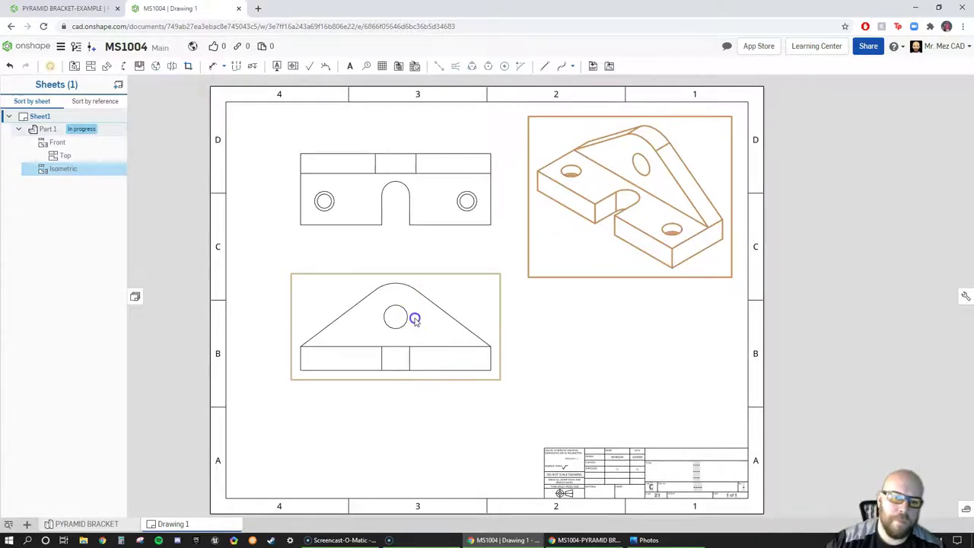
mouse_move(413, 315)
left_mouse_down()
mouse_move(413, 355)
mouse_move(413, 333)
left_mouse_up()
left_click(611, 352)
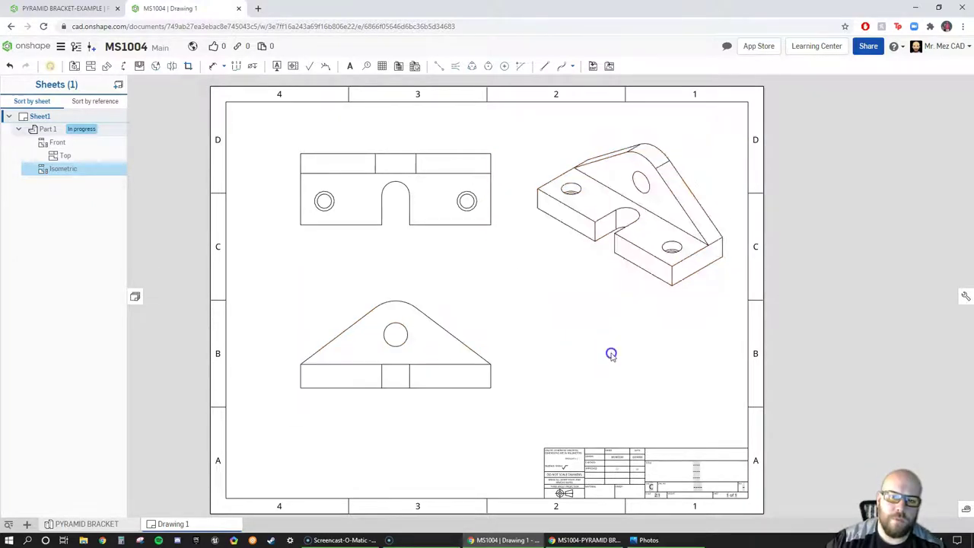
Reposition the front view lower on the sheet and lower the aligned top view to space the two views evenly.
left_click(436, 346)
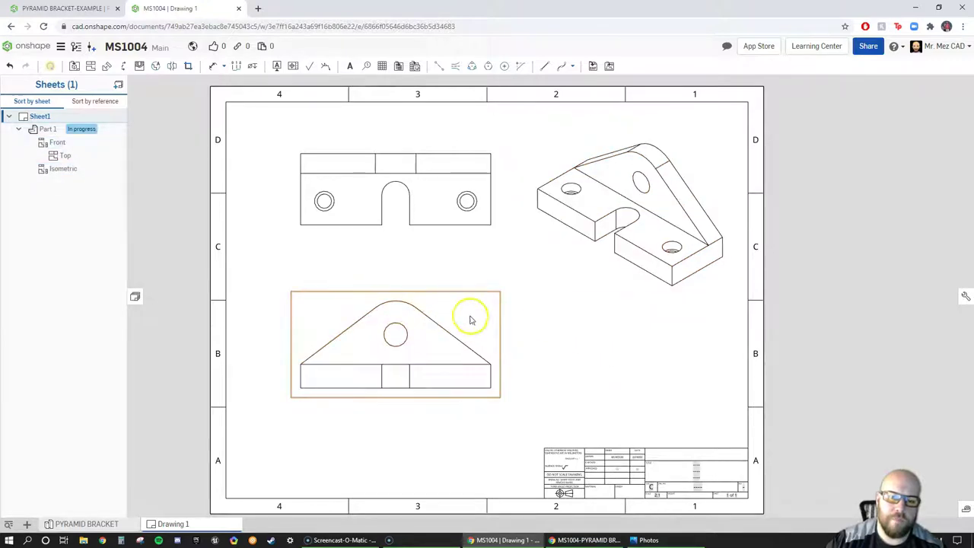
mouse_move(464, 332)
left_mouse_down()
mouse_move(461, 343)
mouse_move(522, 335)
mouse_move(385, 328)
mouse_move(442, 341)
left_mouse_up()
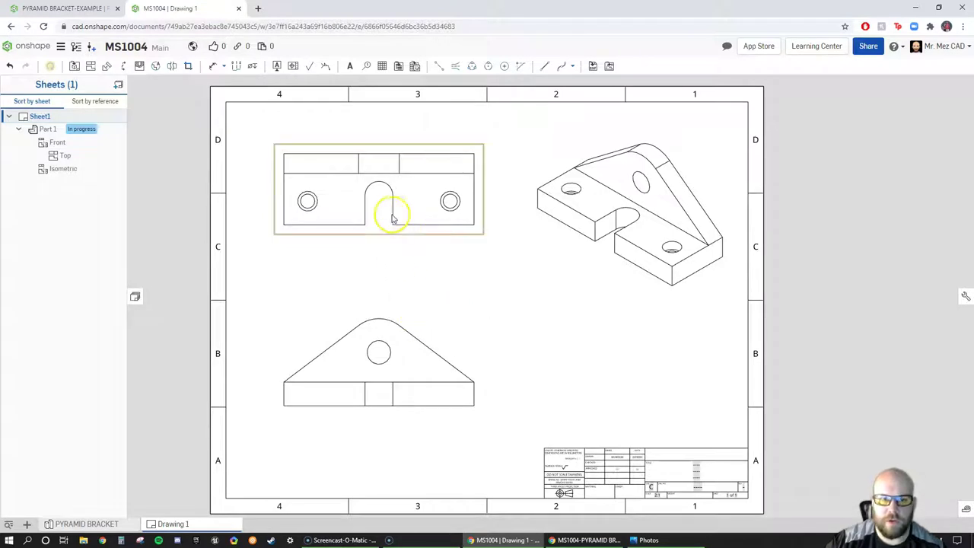
left_click_drag(388, 219, 392, 221)
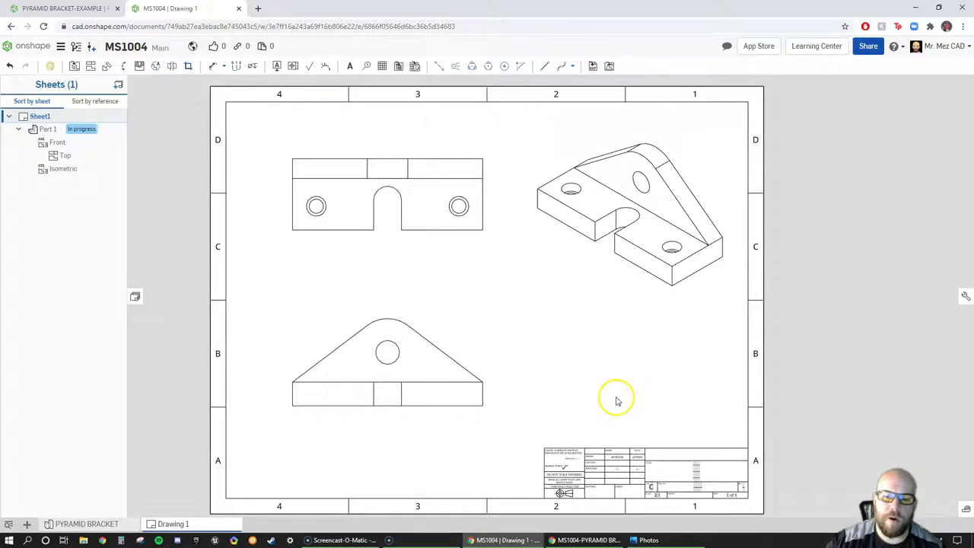
Examine the title block's name, date, scale and sheet fields up close, and return to the whole sheet.
middle_click_drag(631, 387, 574, 333)
scroll(630, 405, "down", 2)
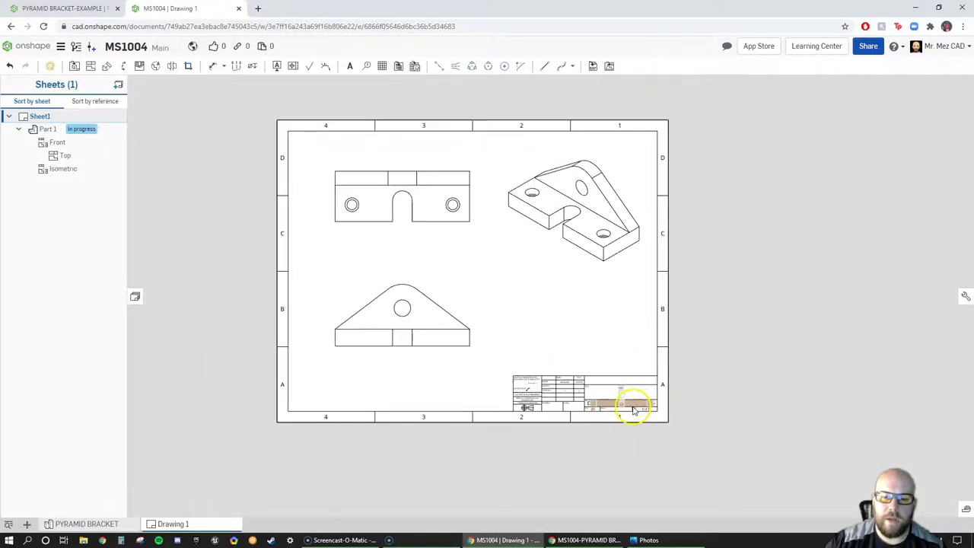
scroll(617, 408, "up", 5)
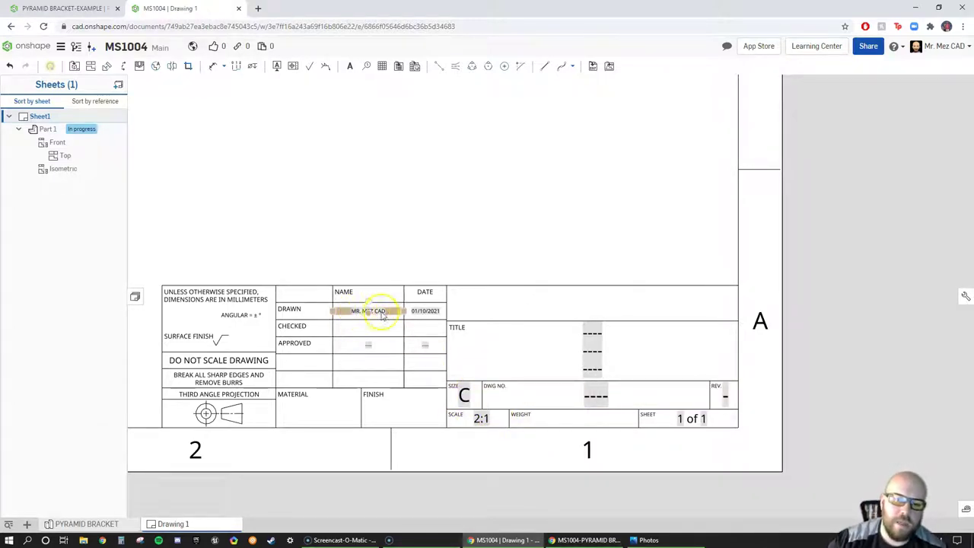
right_click_drag(498, 288, 568, 331)
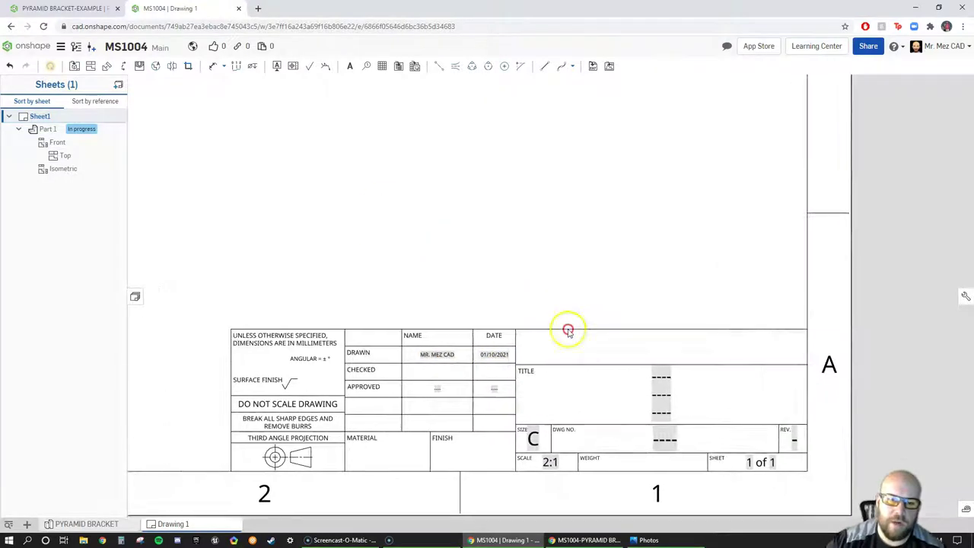
scroll(568, 331, "down", 5)
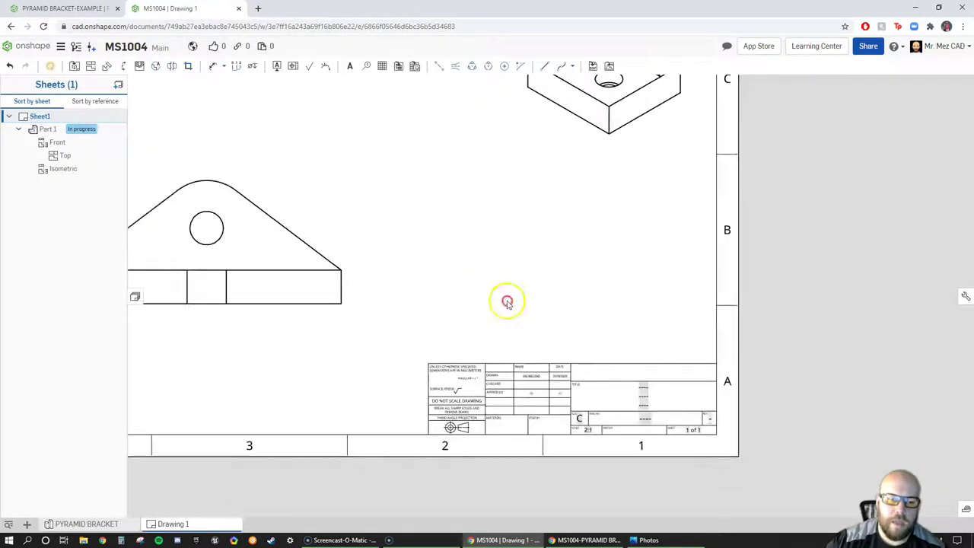
right_click_drag(507, 302, 561, 333)
scroll(561, 333, "down", 1)
scroll(498, 292, "down", 2)
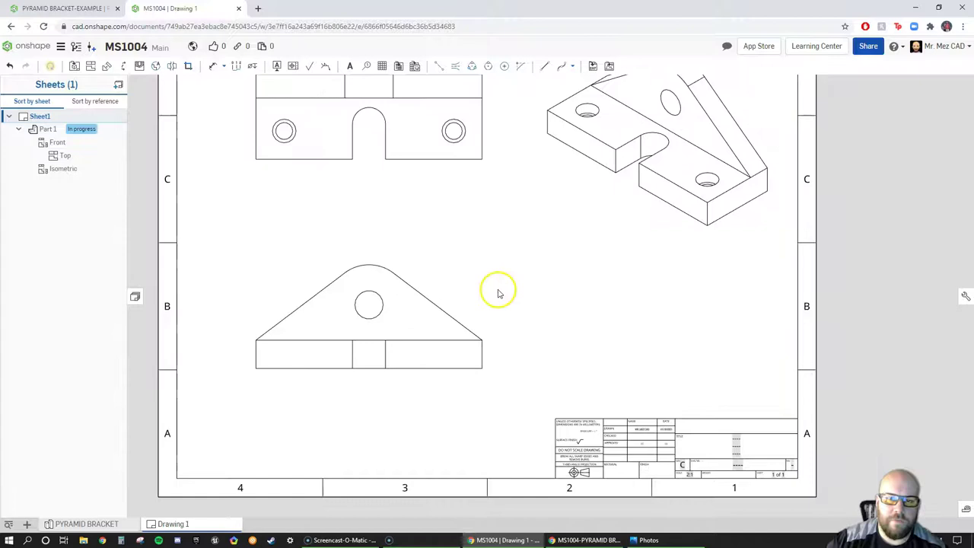
scroll(499, 291, "down", 2)
right_click_drag(522, 302, 536, 314)
right_click(538, 291)
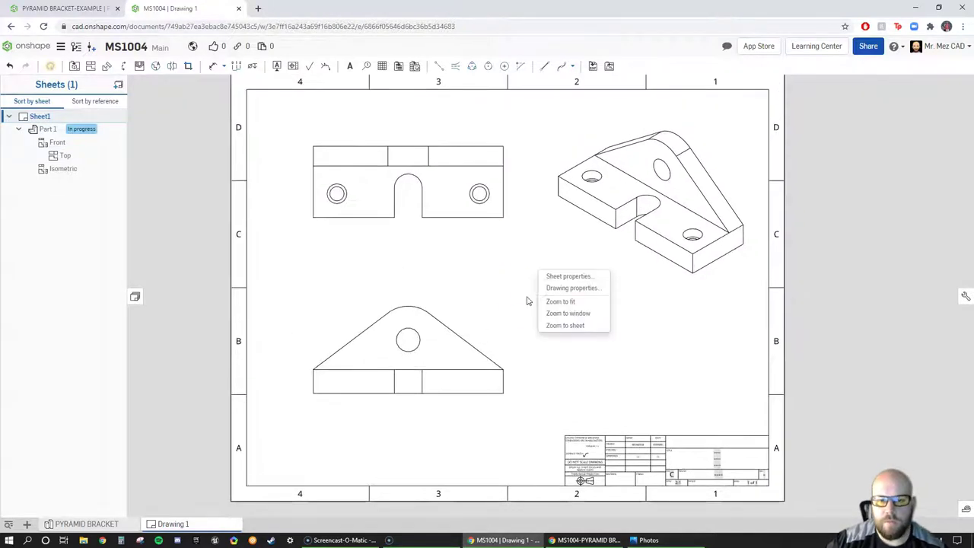
left_click(571, 330)
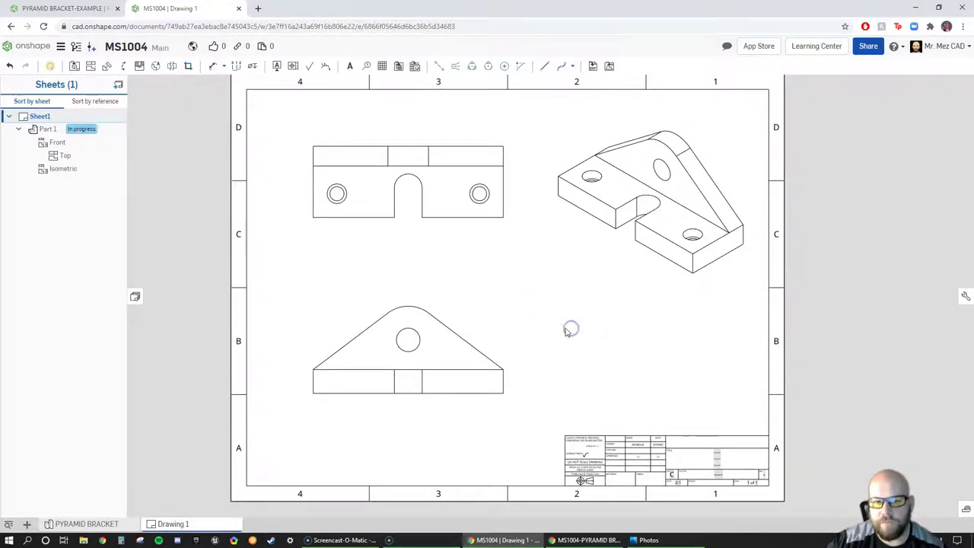
Review the sheet properties for Sheet1 and close them.
right_click(522, 302)
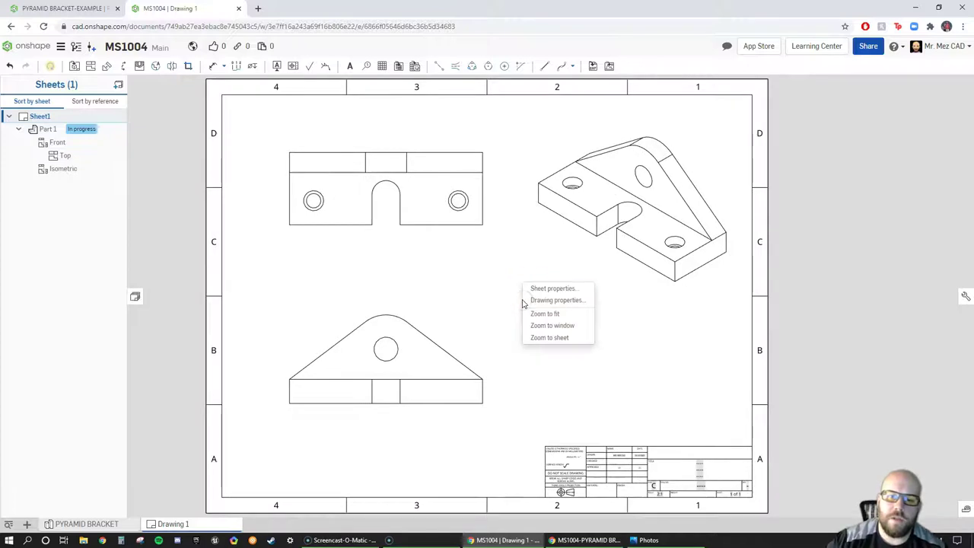
left_click(500, 296)
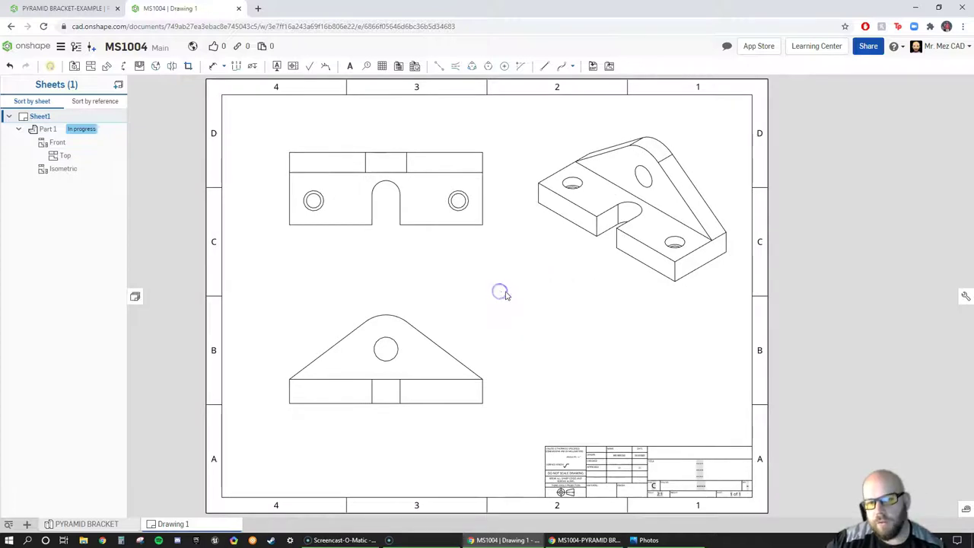
right_click(535, 289)
left_click(471, 352)
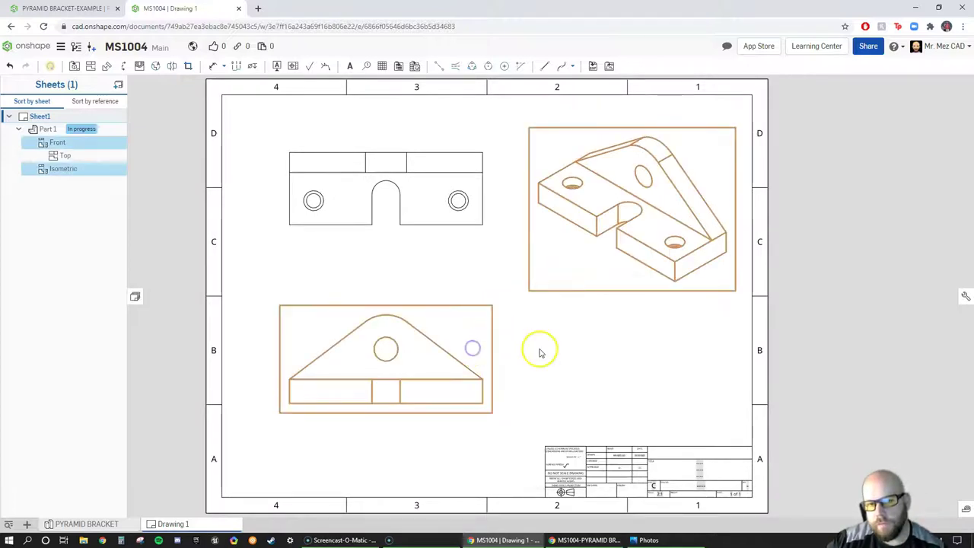
left_click(547, 348)
right_click(506, 302)
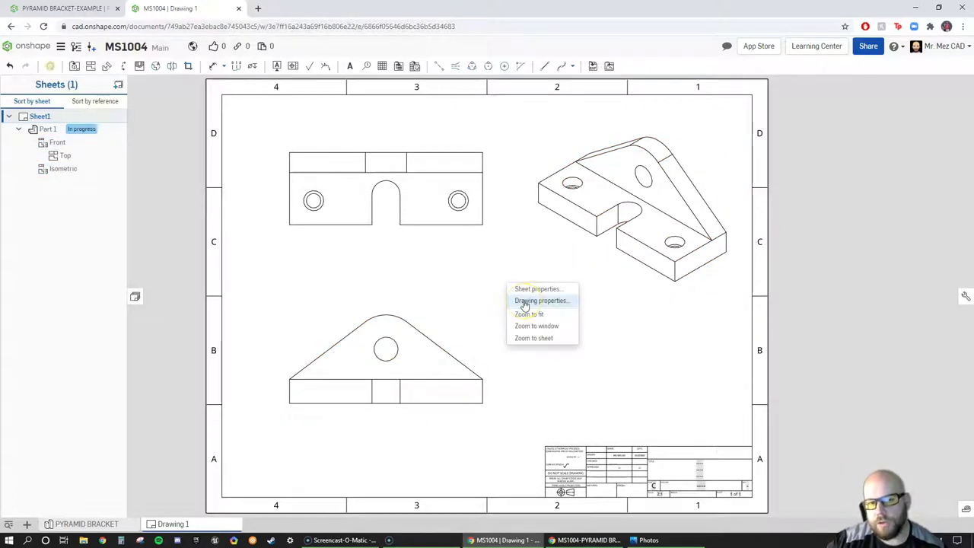
left_click(532, 288)
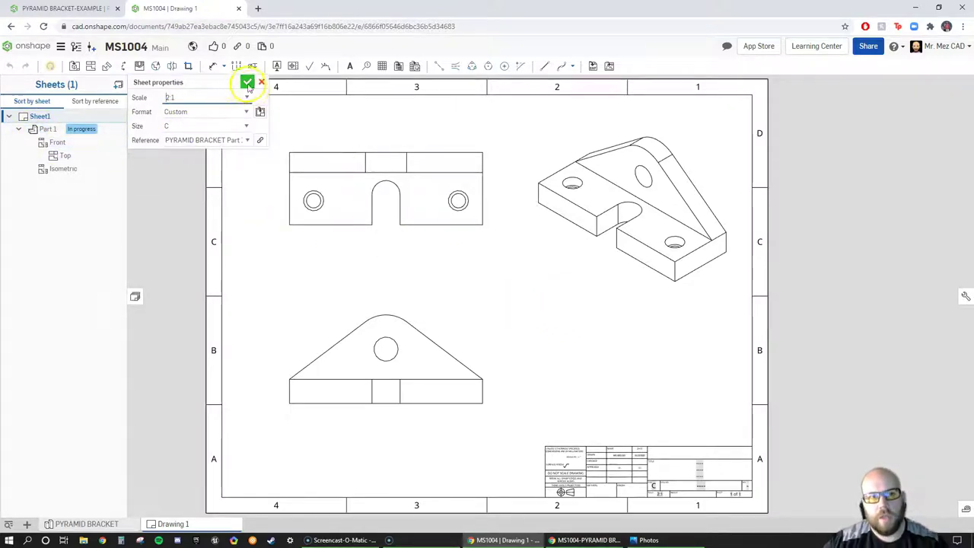
Open the drawing properties and review the units, dimensions, annotations and views settings, including the projection angle options.
right_click(508, 302)
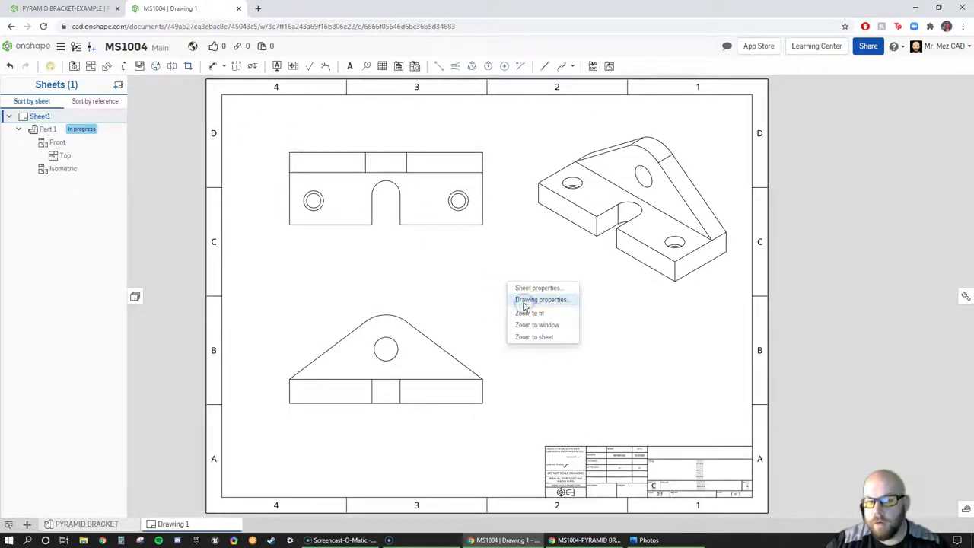
left_click(532, 299)
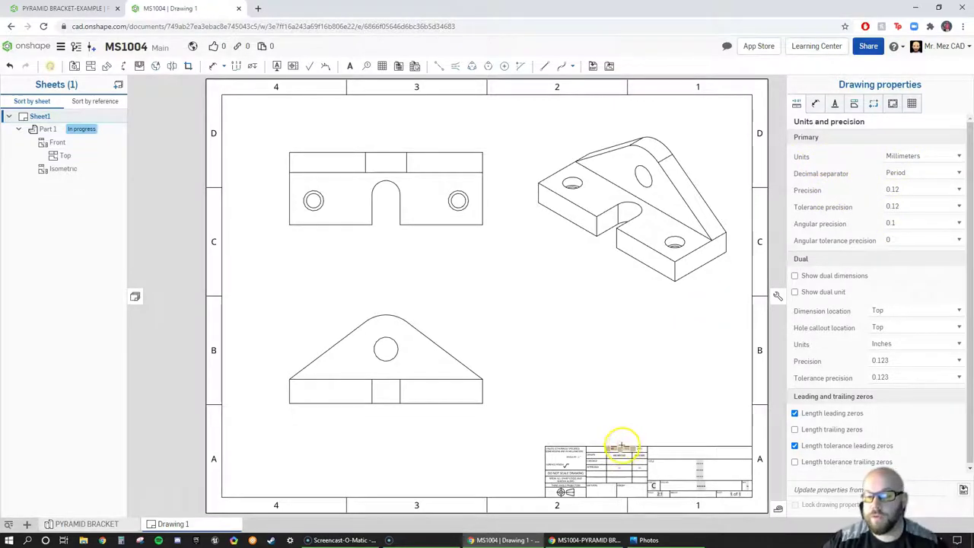
left_click(817, 104)
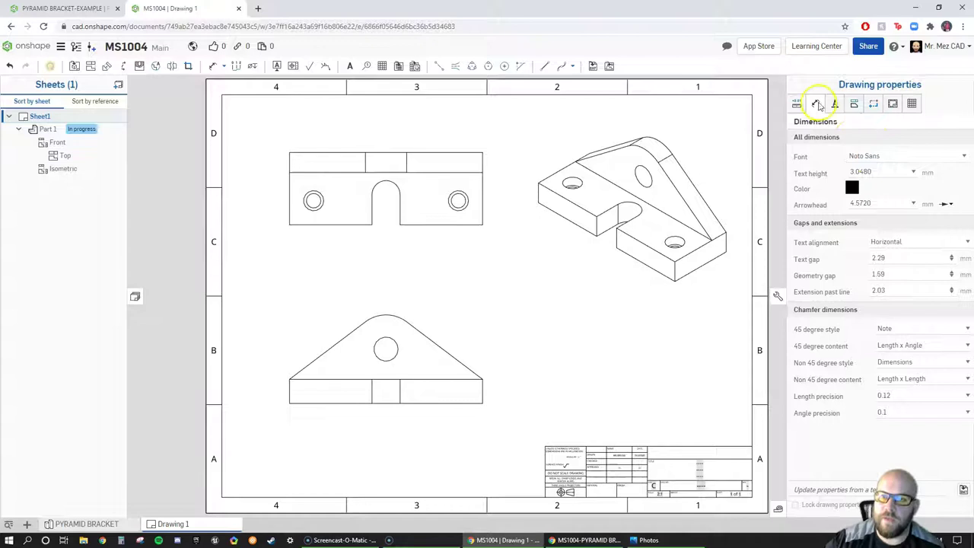
left_click(835, 105)
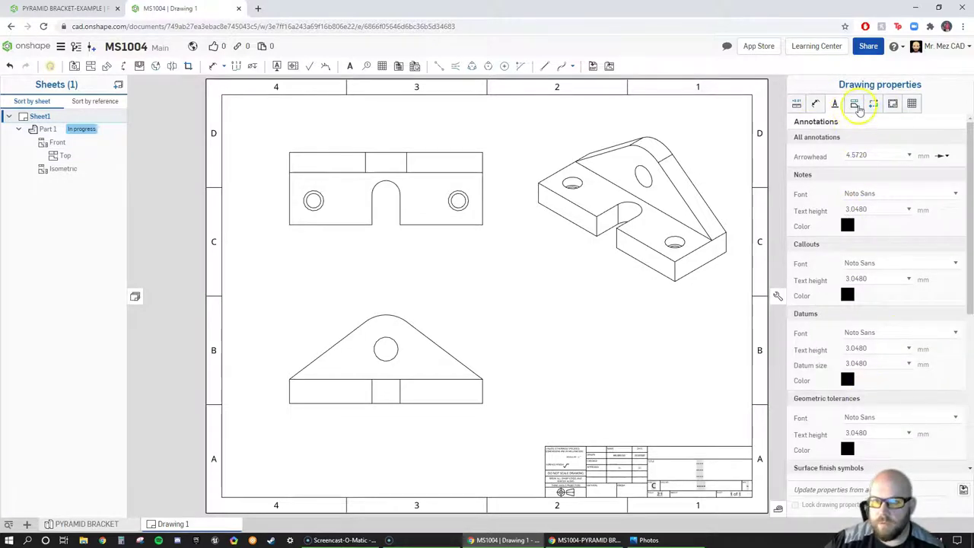
left_click(854, 105)
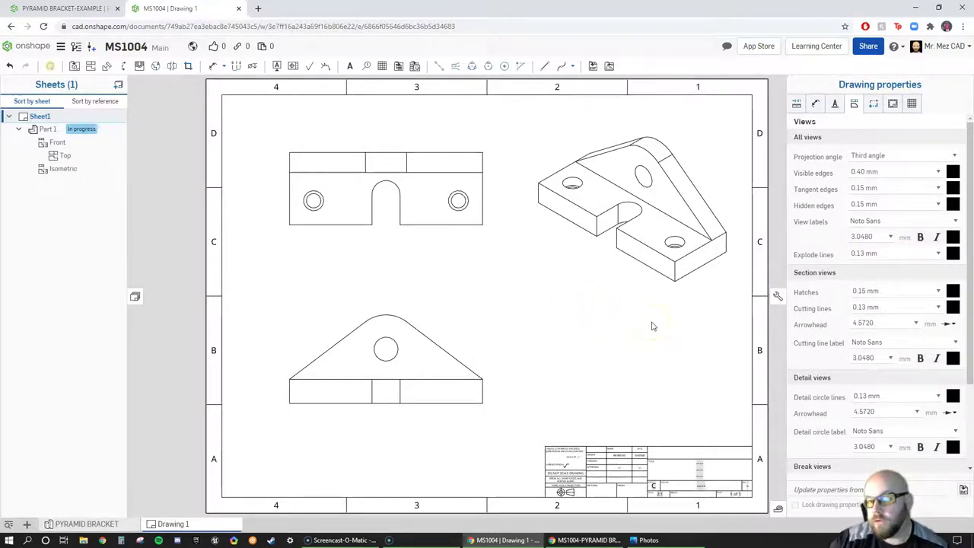
left_click(871, 156)
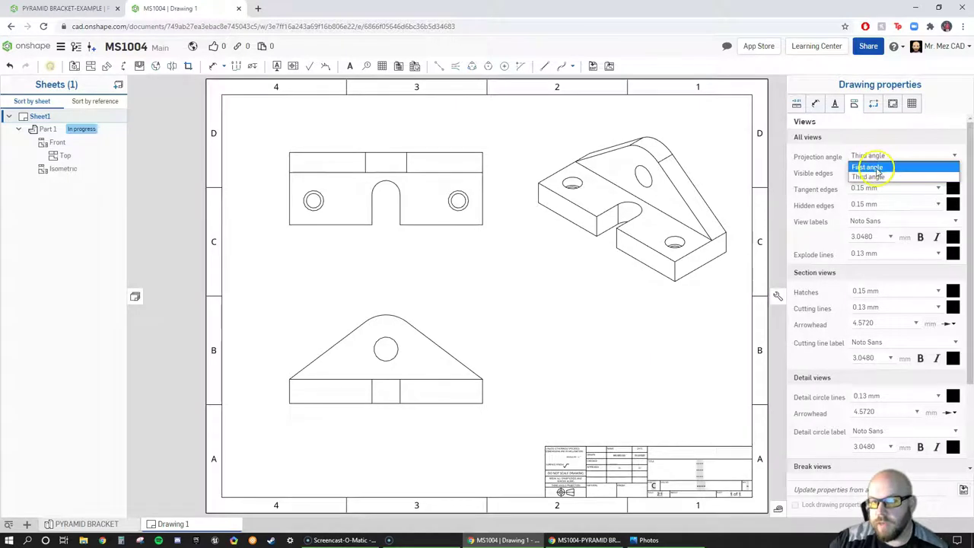
left_click(877, 156)
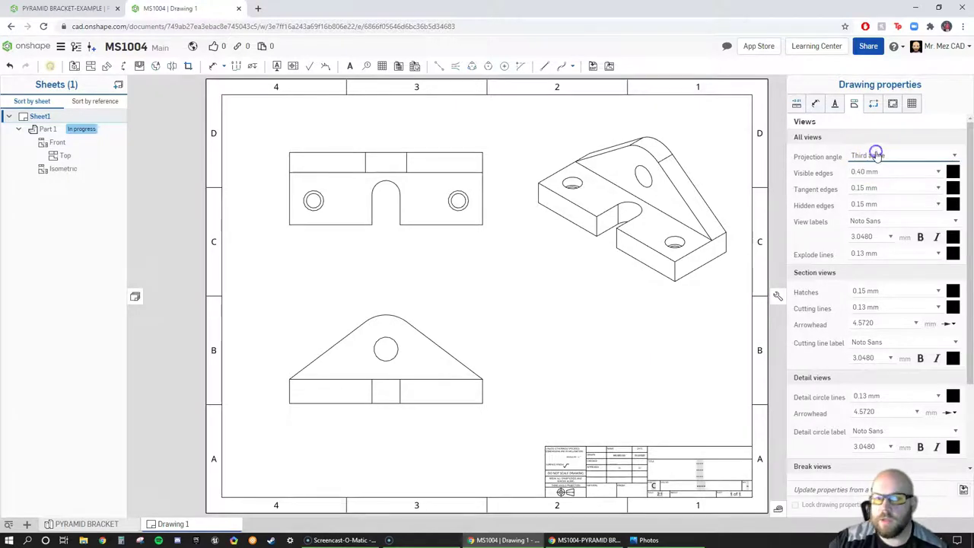
Review the construction geometry properties, checking the available centermark thicknesses and virtual sharps styles.
left_click(873, 105)
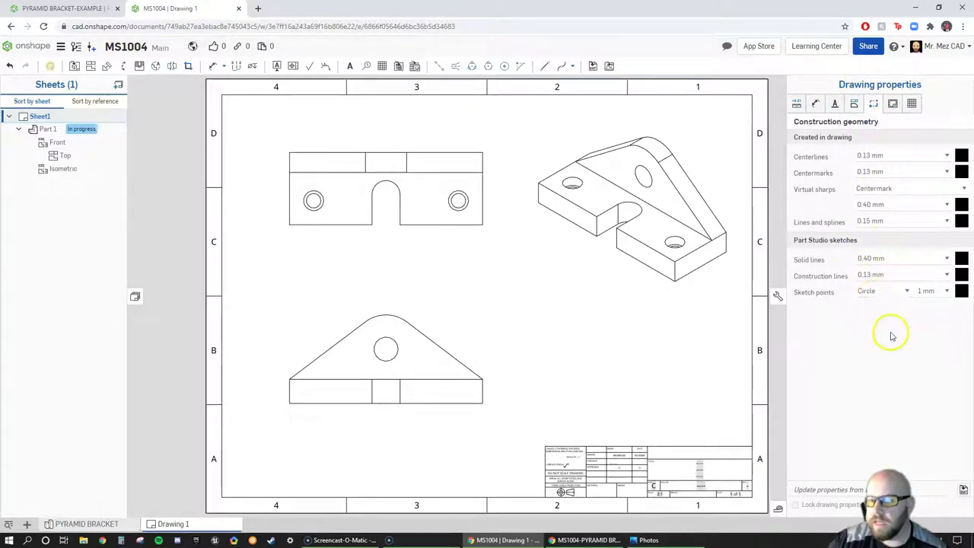
left_click(918, 172)
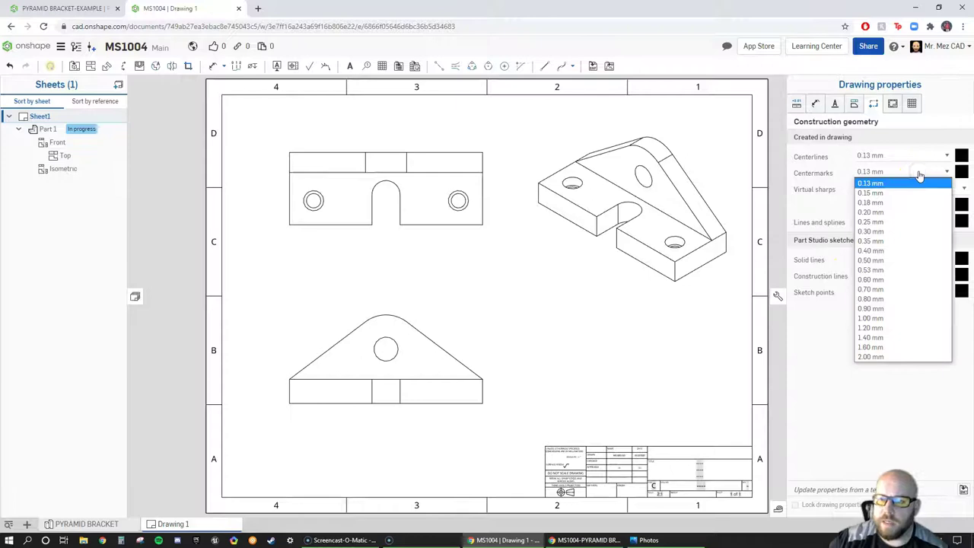
left_click(919, 176)
left_click(891, 352)
left_click(888, 175)
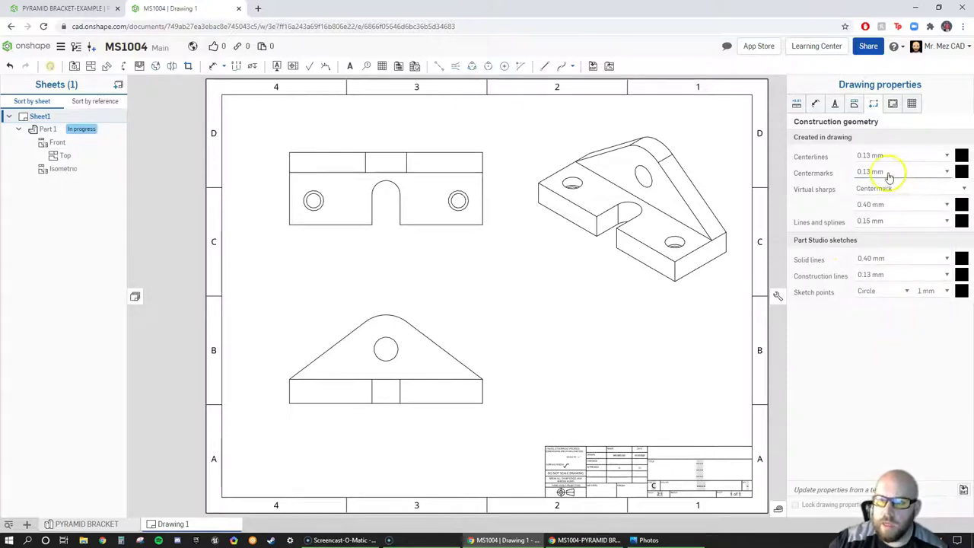
left_click(871, 194)
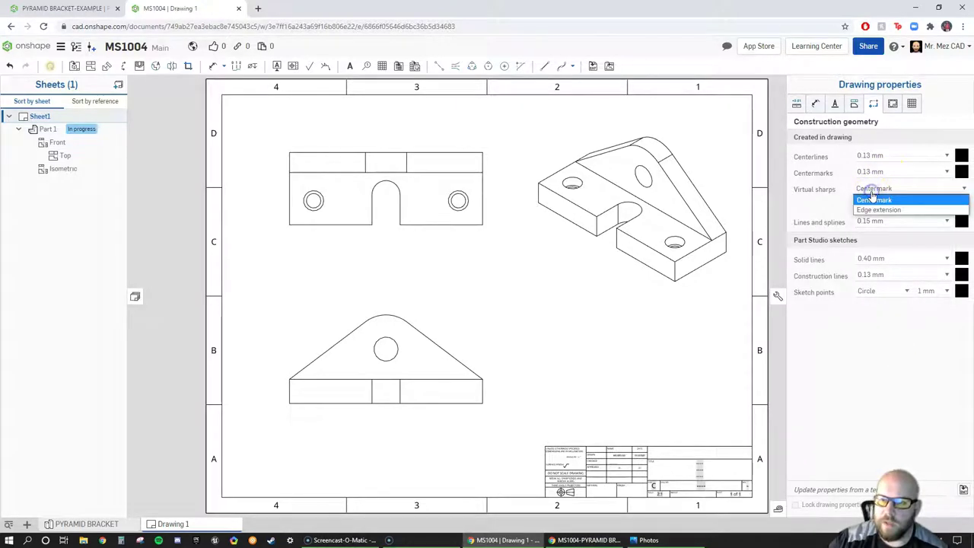
left_click(871, 198)
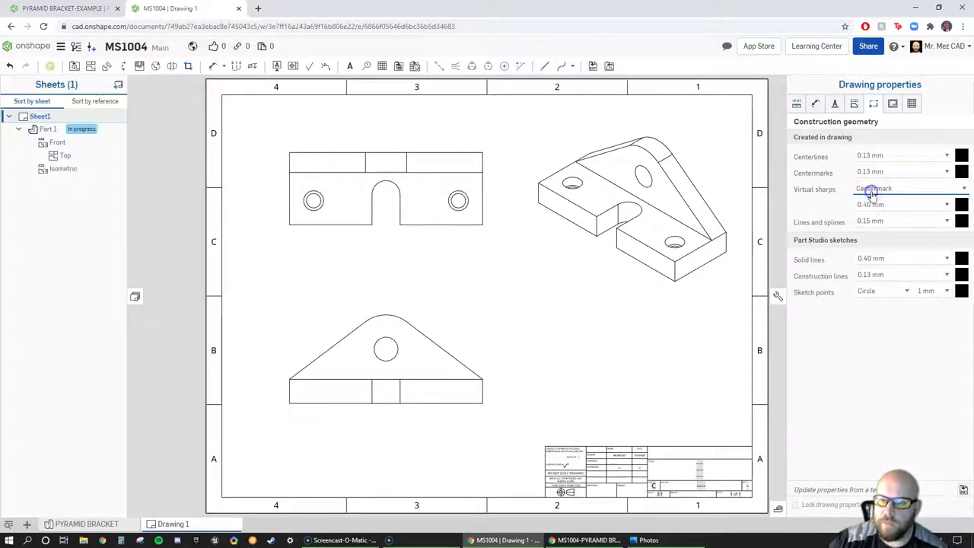
Review the format properties for the border and title block, and the BOM, hole and revision table settings.
left_click(893, 104)
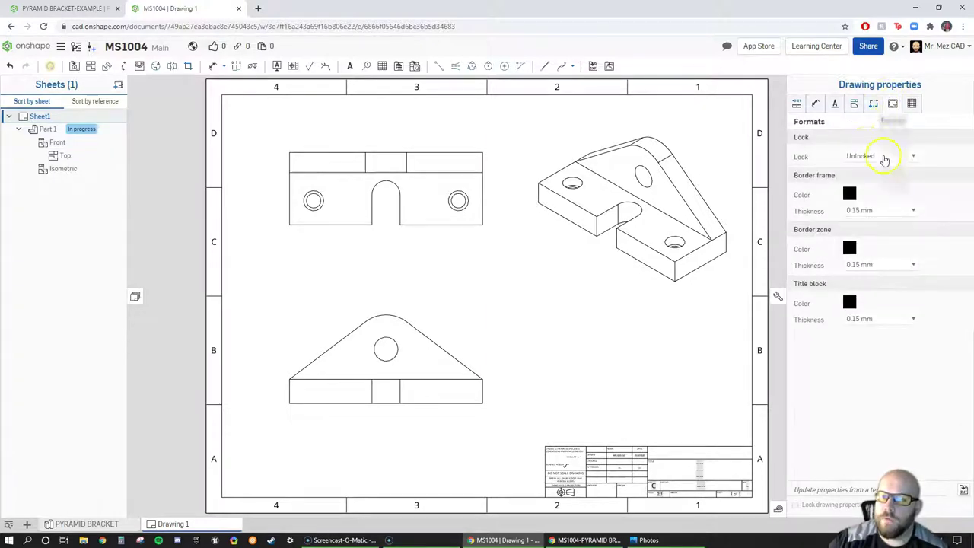
left_click(913, 104)
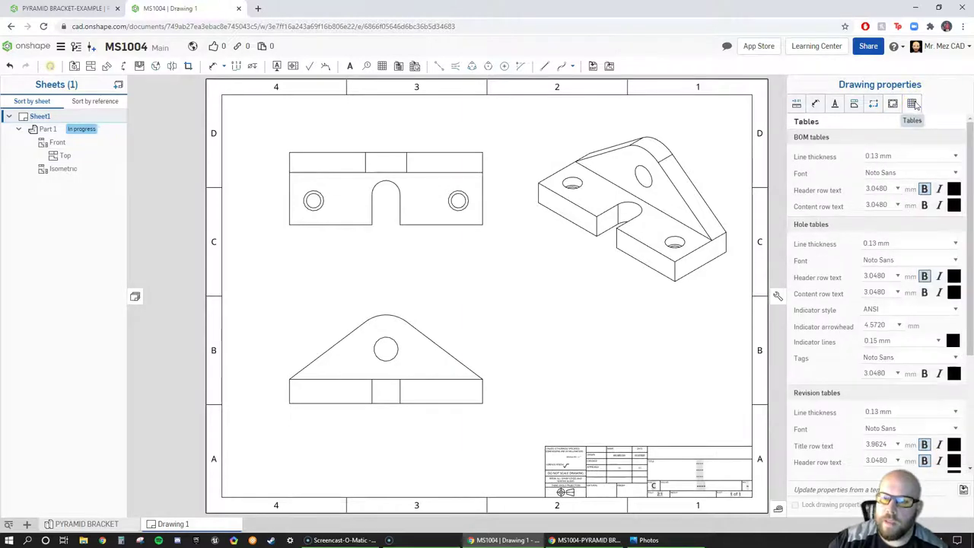
scroll(859, 258, "down", 3)
scroll(857, 262, "up", 3)
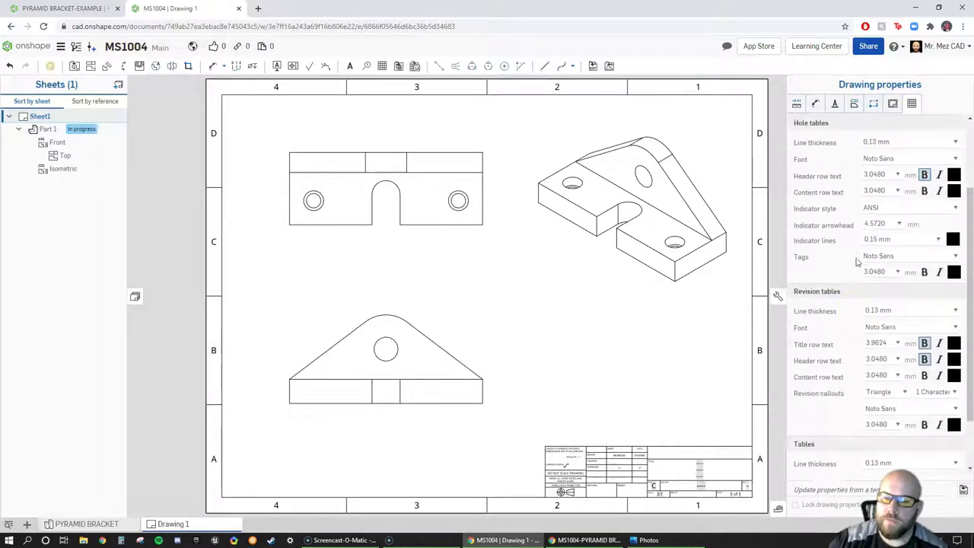
Look through all the drawing property categories once more, from units and precision to the table settings.
left_click(796, 104)
left_click(815, 104)
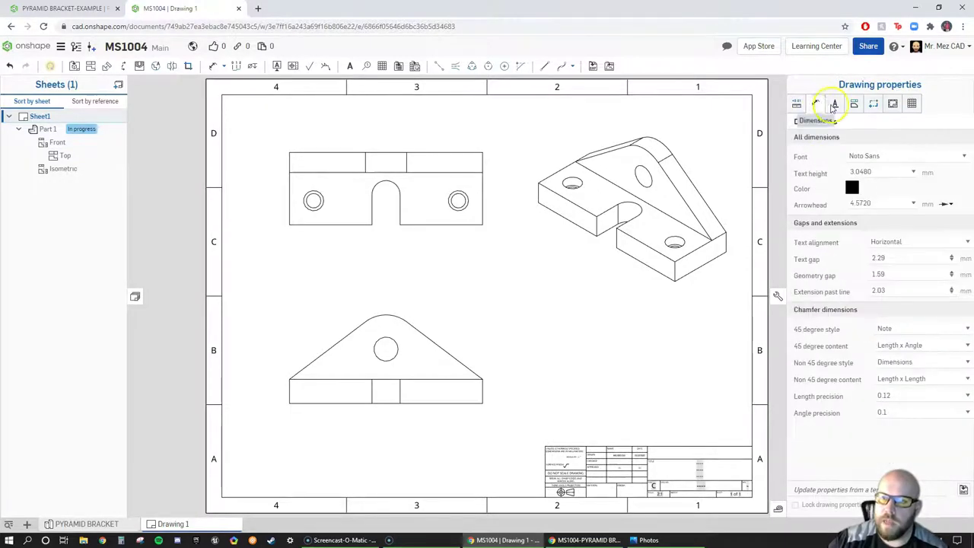
left_click(835, 104)
left_click(854, 105)
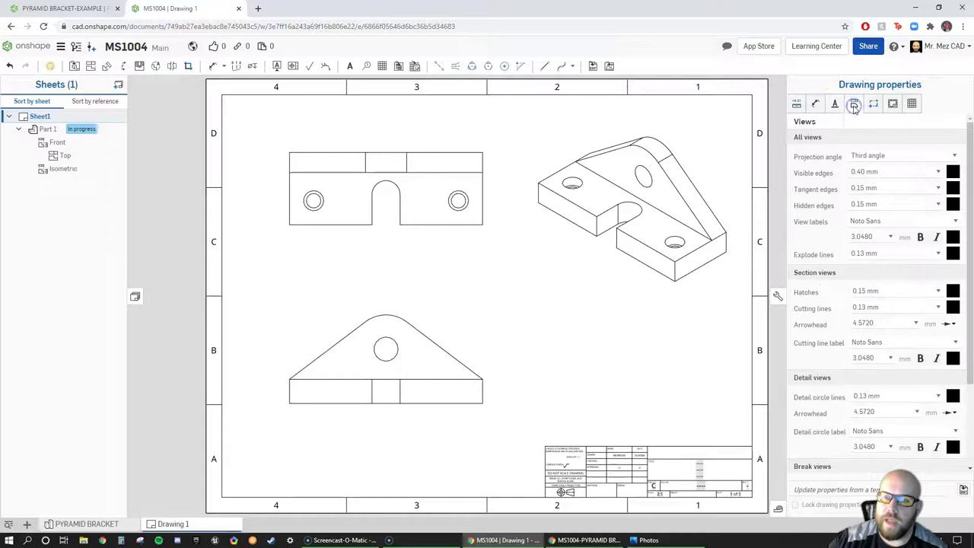
left_click(873, 104)
left_click(891, 105)
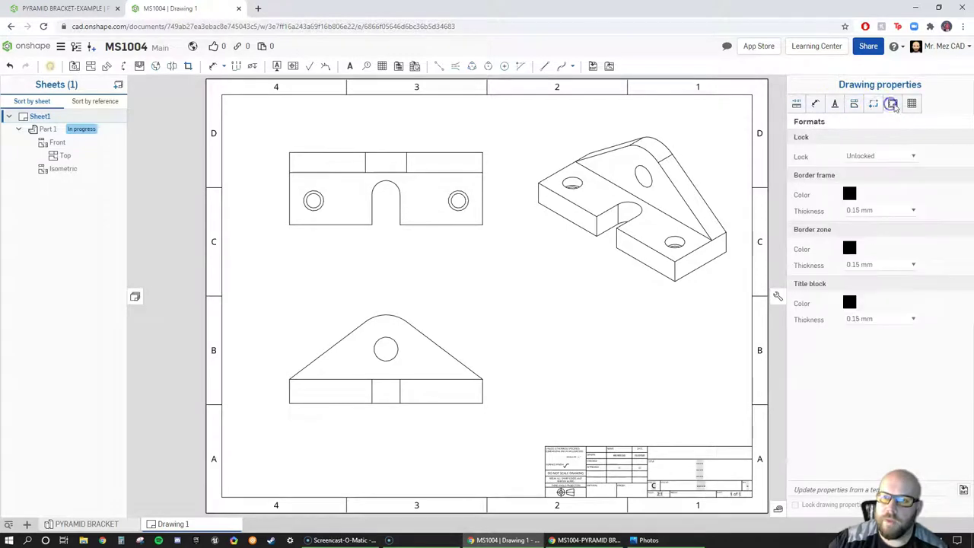
left_click(913, 105)
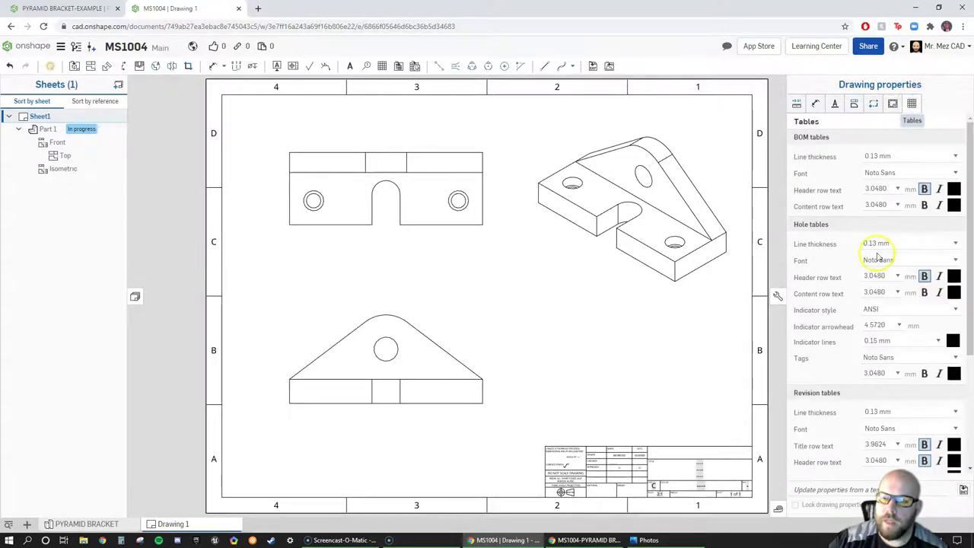
scroll(877, 257, "down", 2)
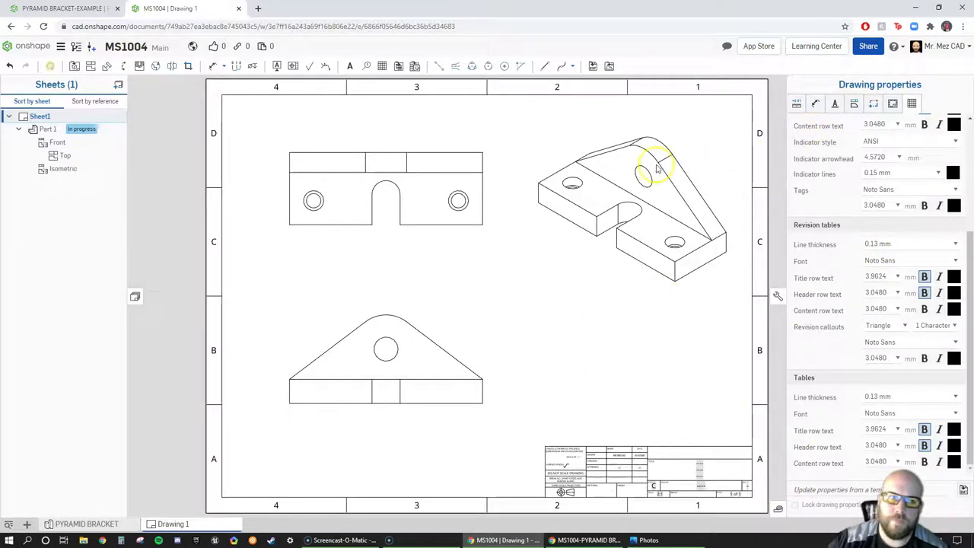
left_click(560, 333)
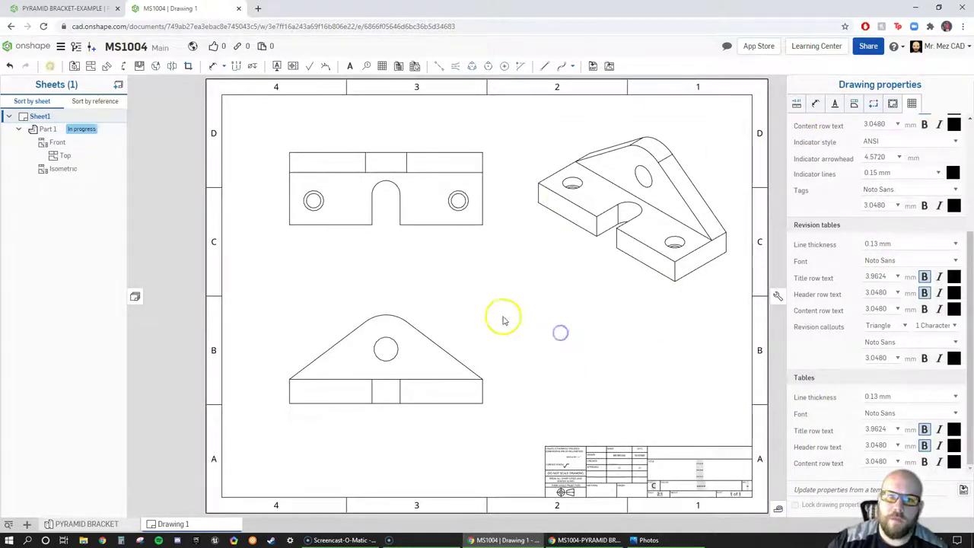
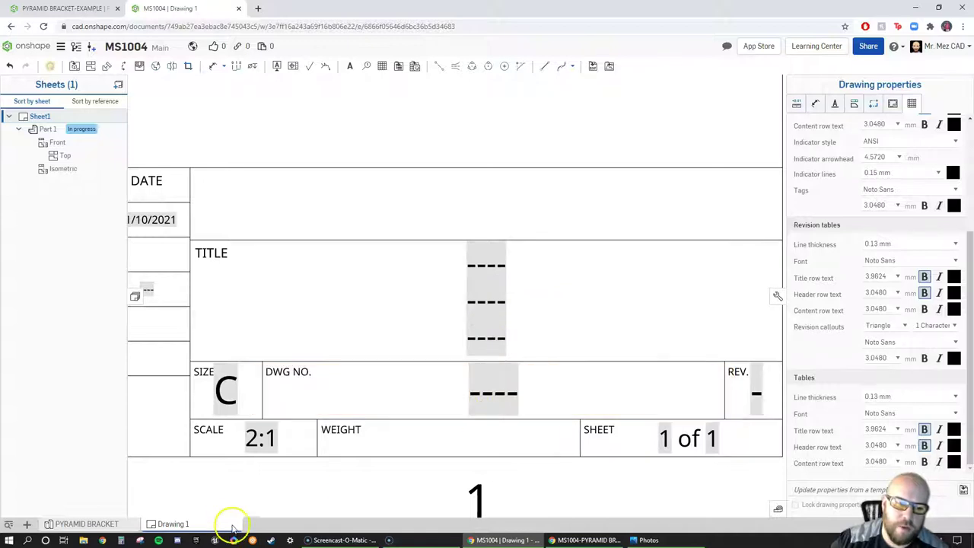
Rename the Drawing 1 tab to MS1004-01.
mouse_move(200, 526)
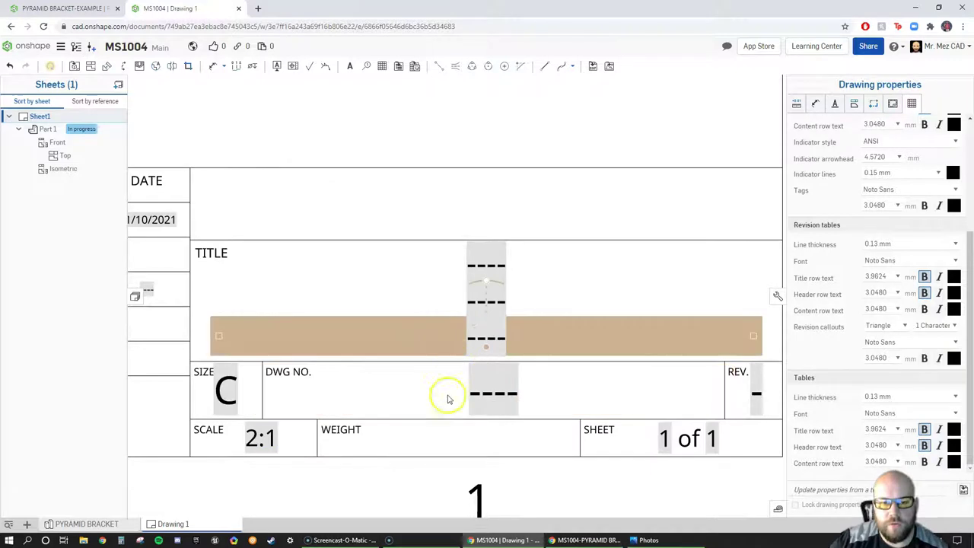
right_click(191, 525)
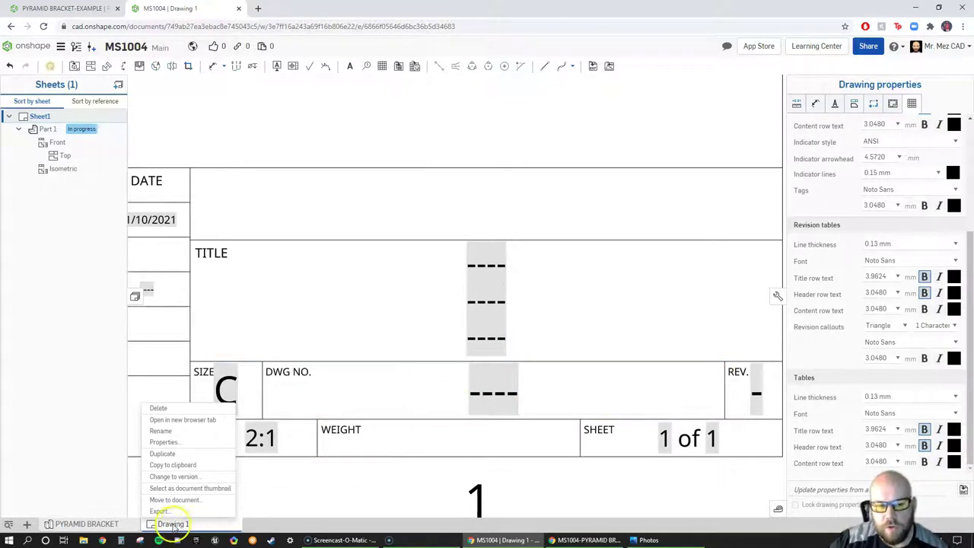
left_click(173, 440)
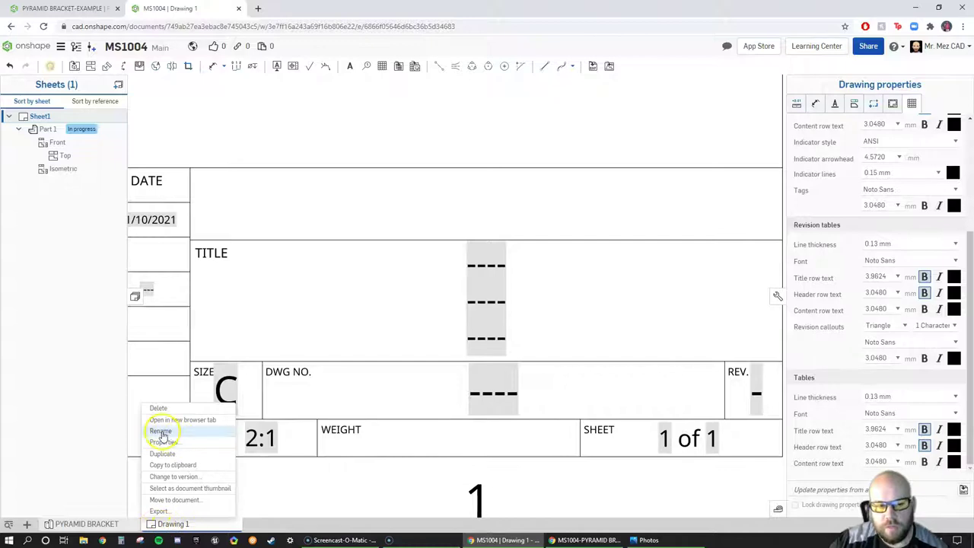
left_click(161, 432)
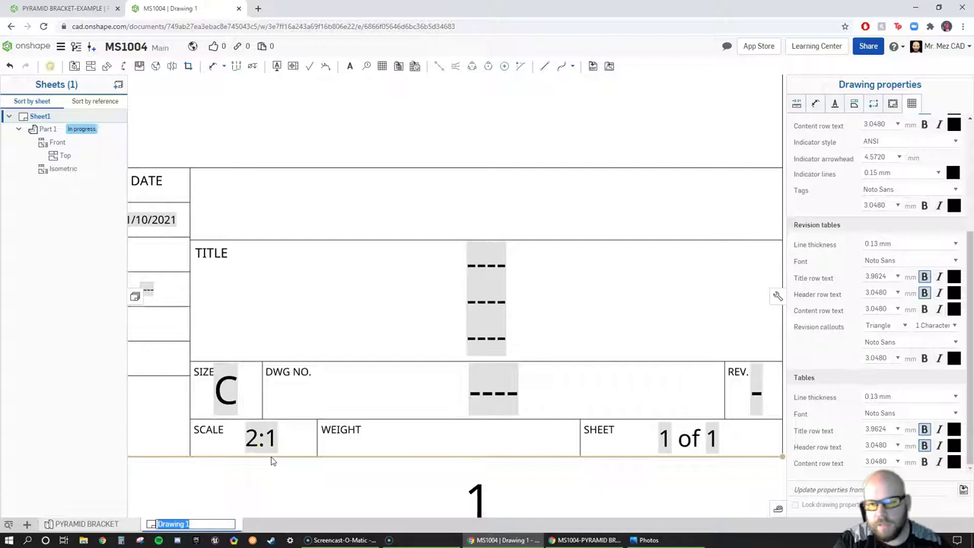
type("MS1004-01")
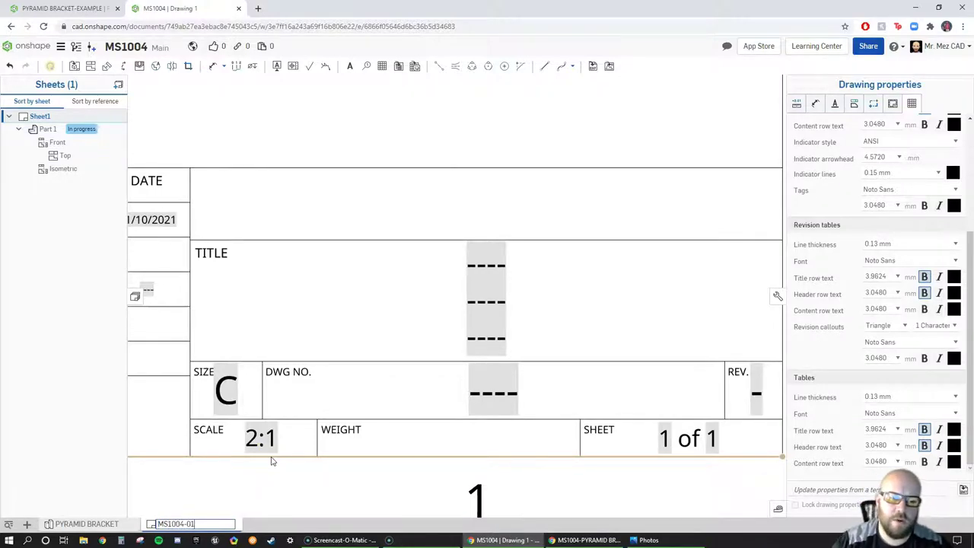
key("Return")
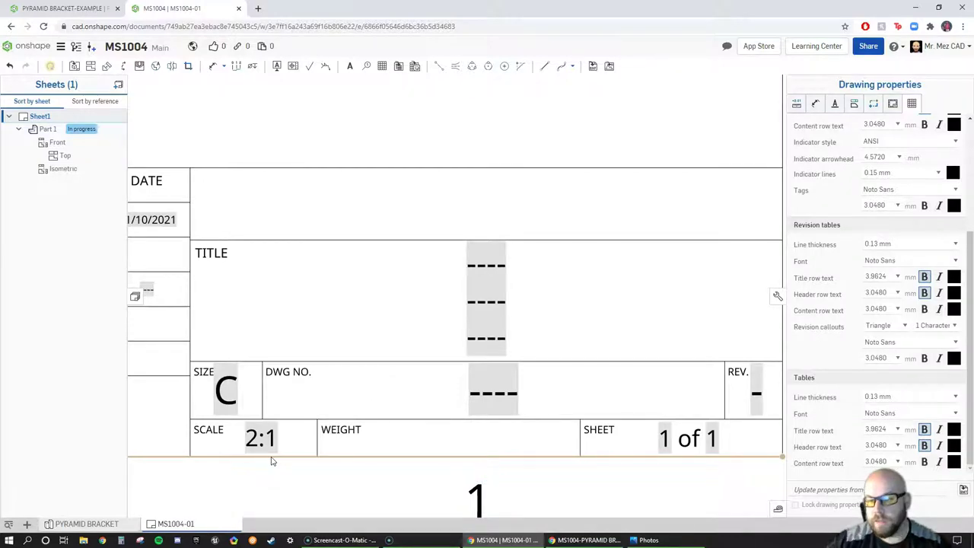
In the MS1004-01 drawing's properties, set the part number to MS1004-01 and the revision to "-".
right_click(204, 525)
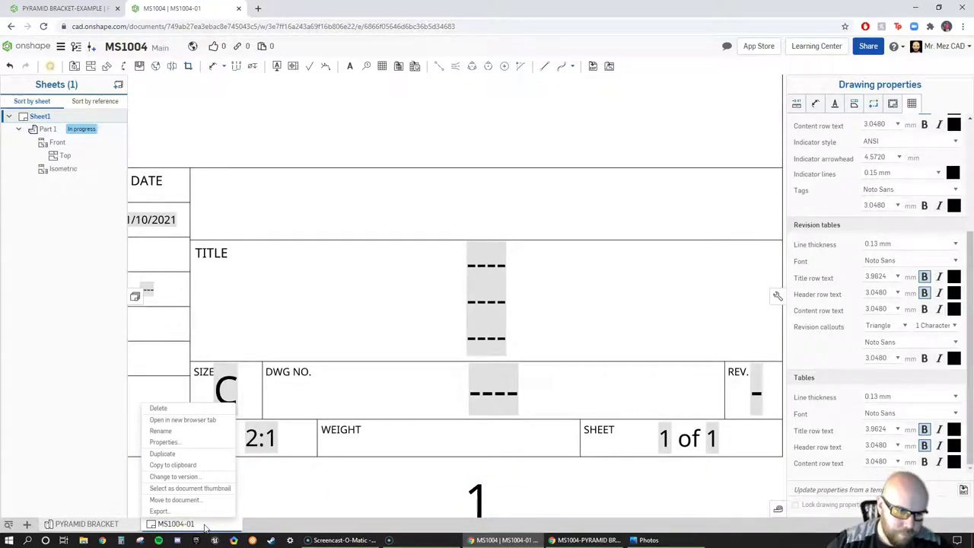
left_click(204, 443)
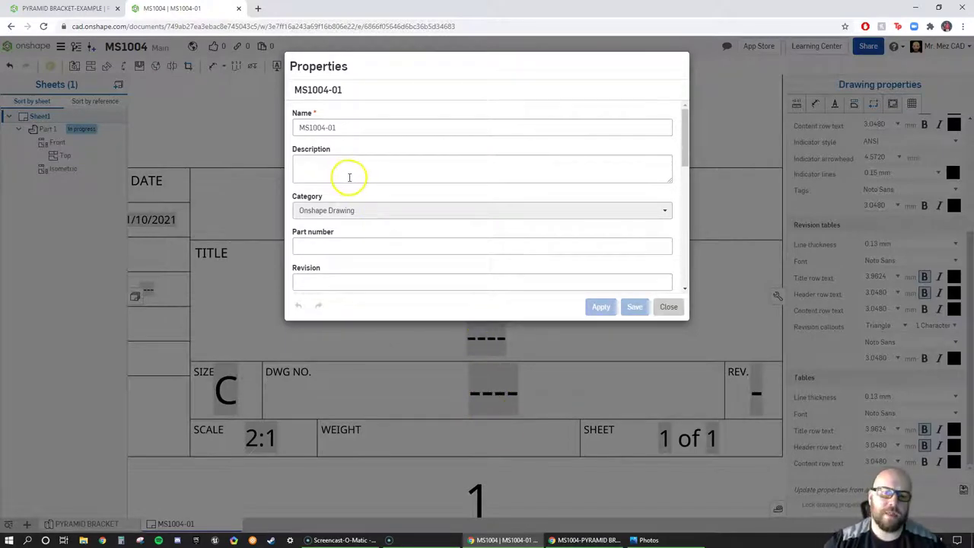
left_click(375, 240)
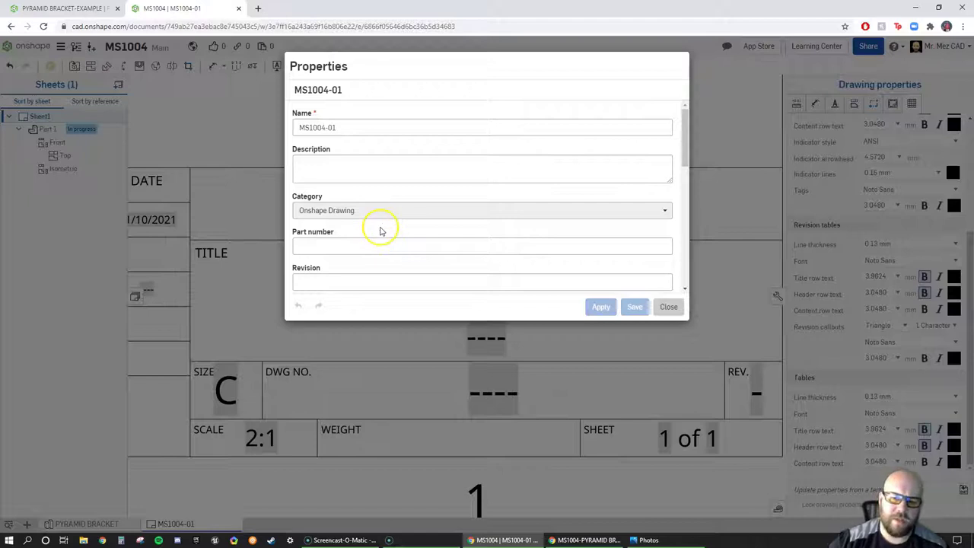
scroll(382, 233, "down", 2)
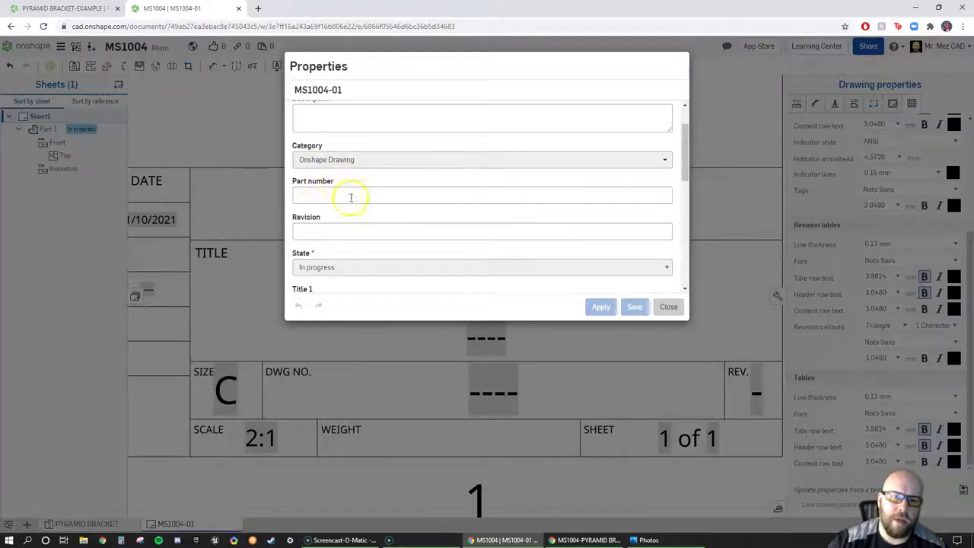
left_click(317, 198)
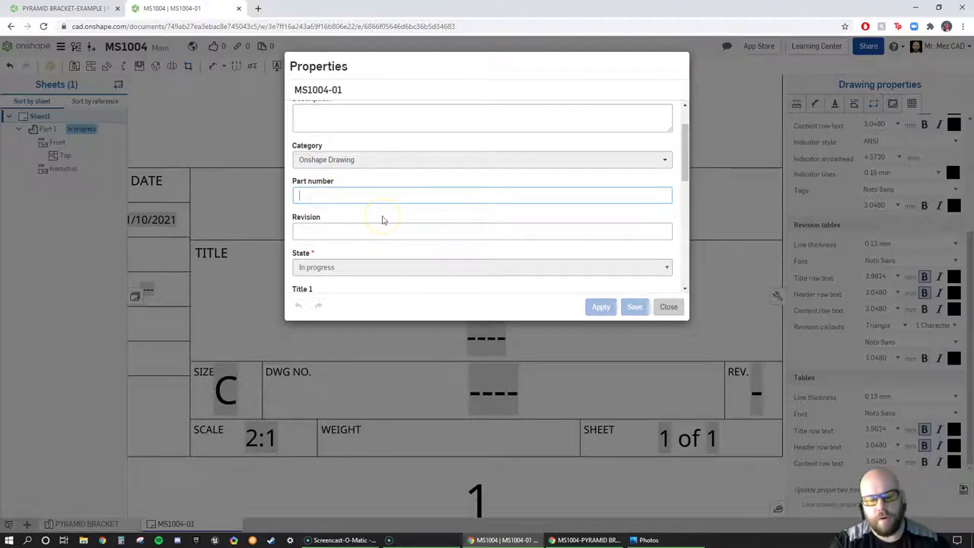
type("MS1004-01")
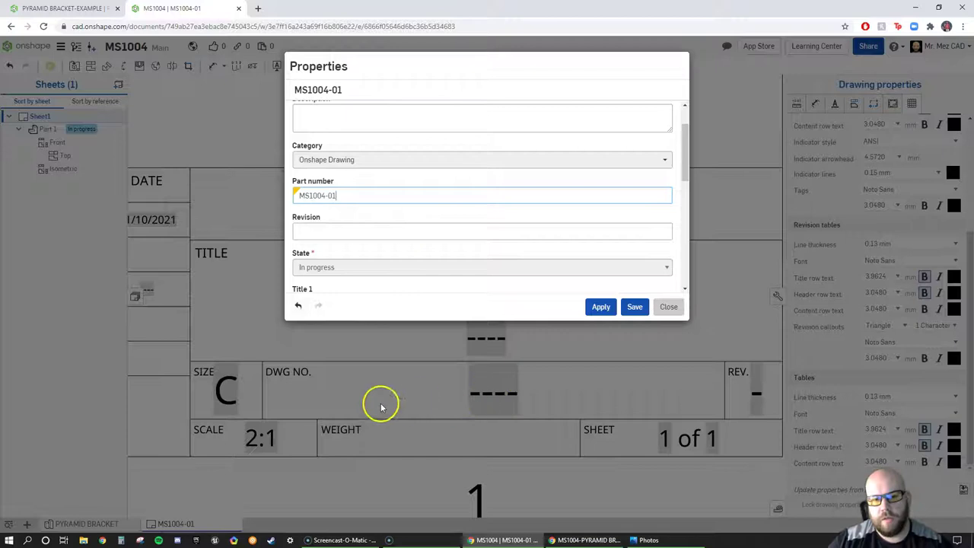
left_click(321, 232)
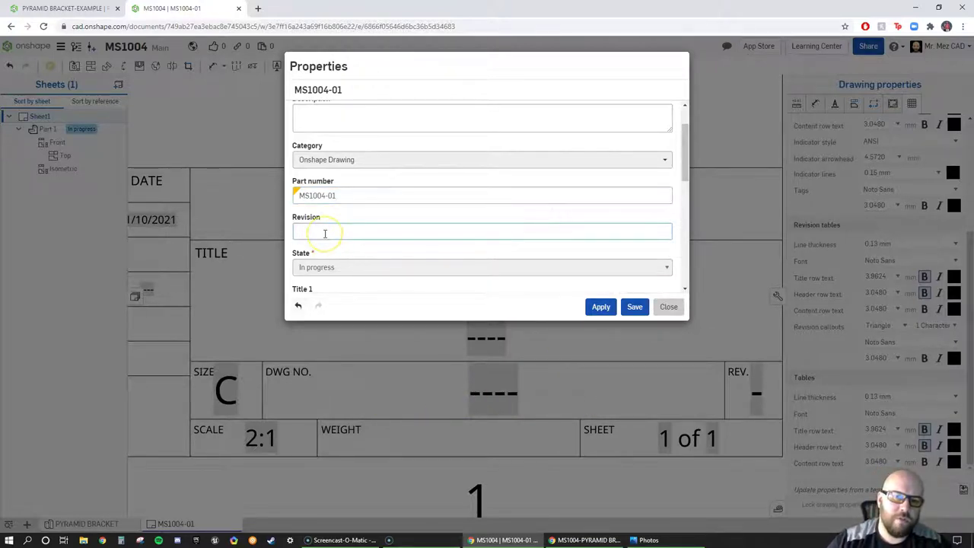
type("-")
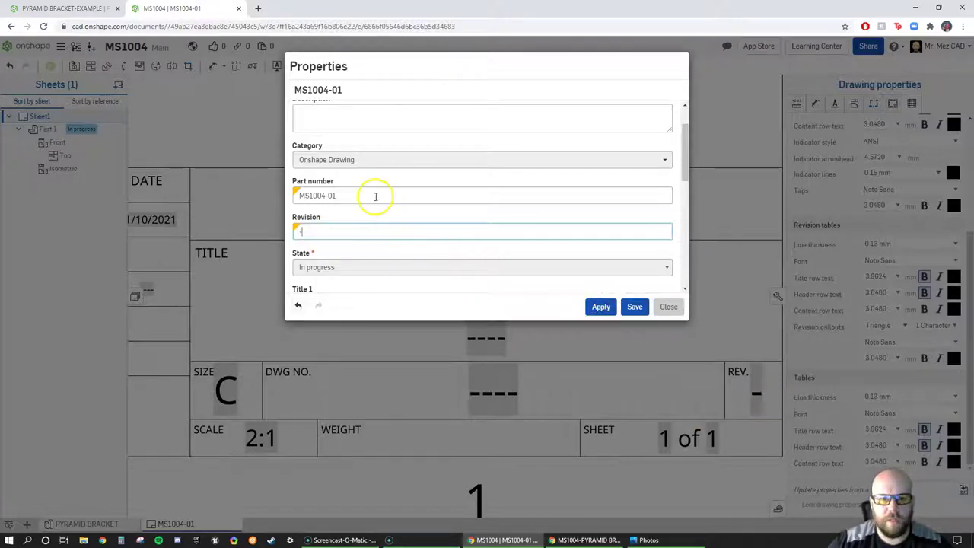
Set the drawing's Title 1 property to PYRAMID BRACKET.
scroll(409, 214, "down", 3)
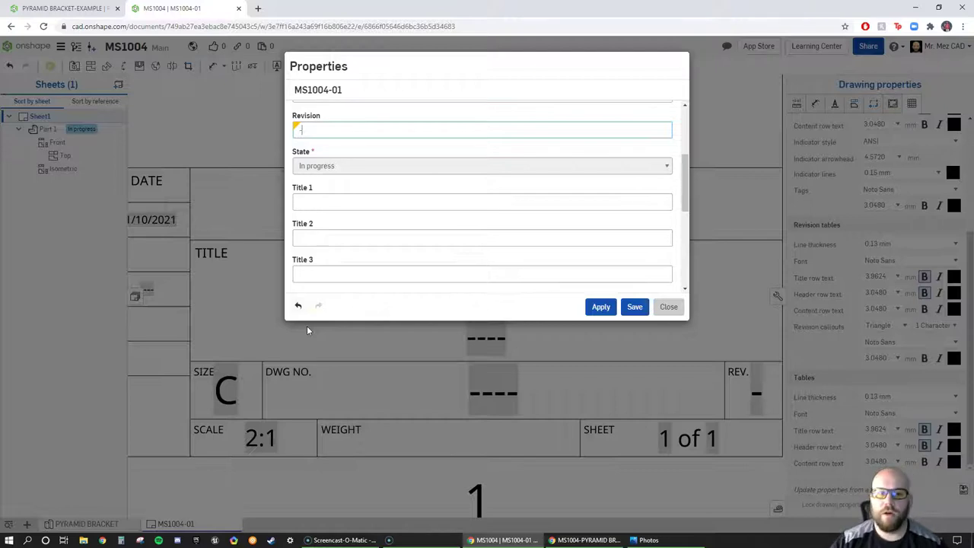
left_click(330, 204)
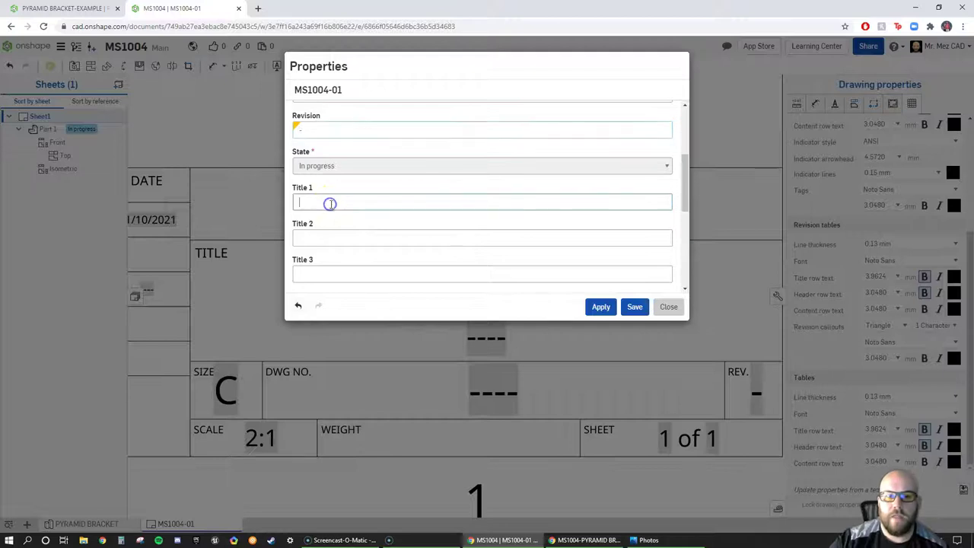
type("PYRAMID BRACKET")
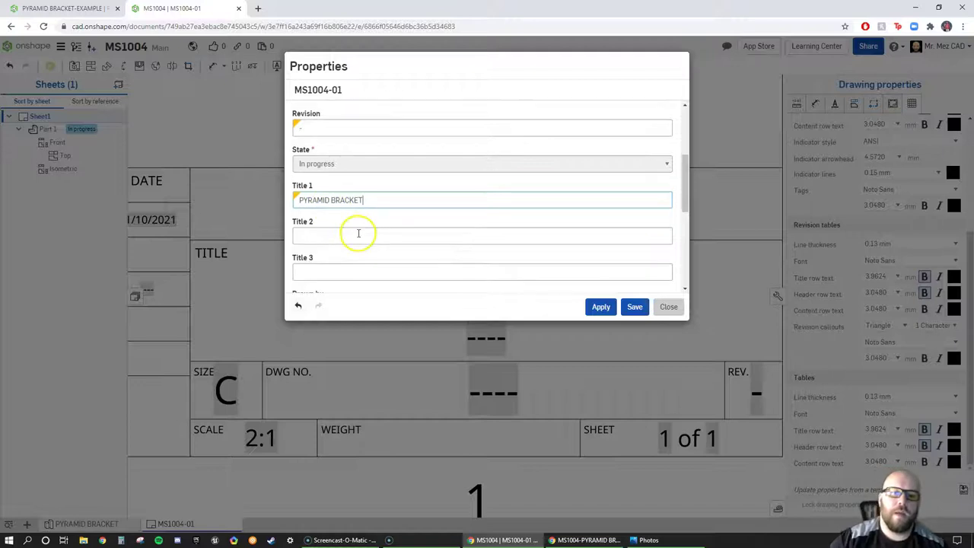
Check the remaining drawing properties, including the date drawn and revision management option, and apply the property changes.
scroll(355, 232, "down", 2)
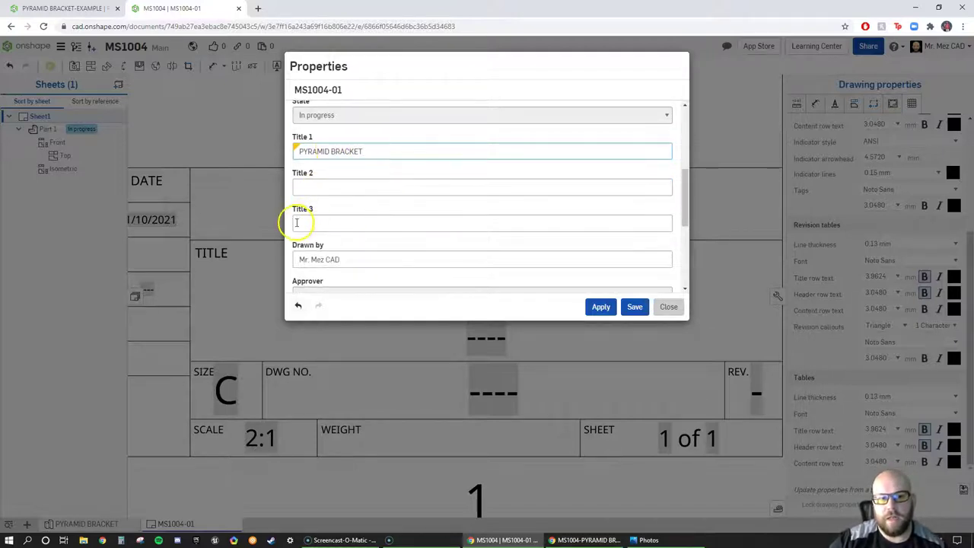
scroll(378, 202, "down", 4)
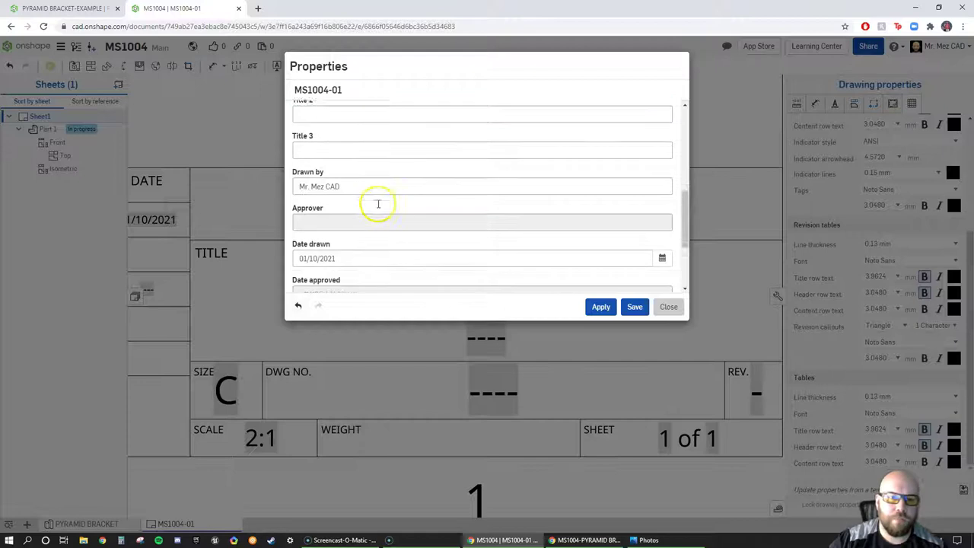
scroll(346, 229, "down", 2)
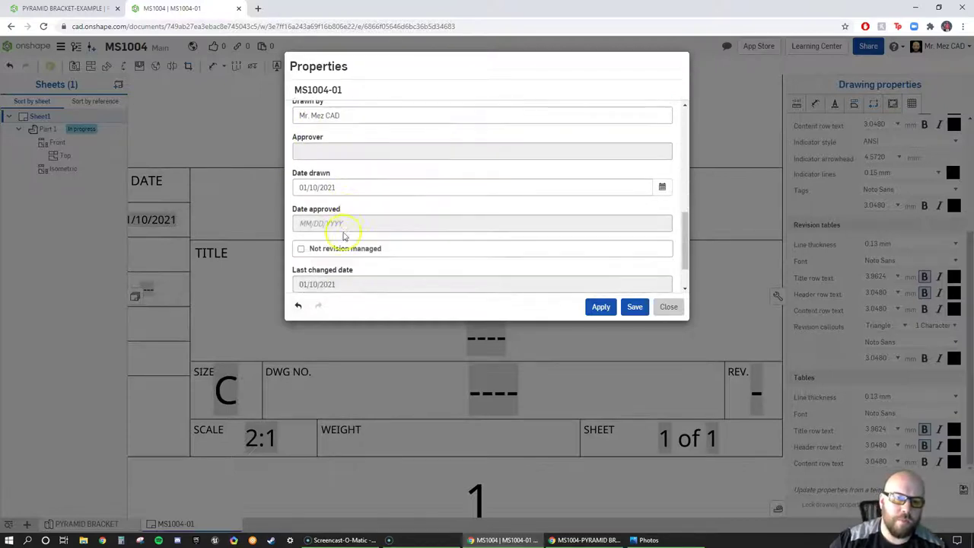
left_click(662, 178)
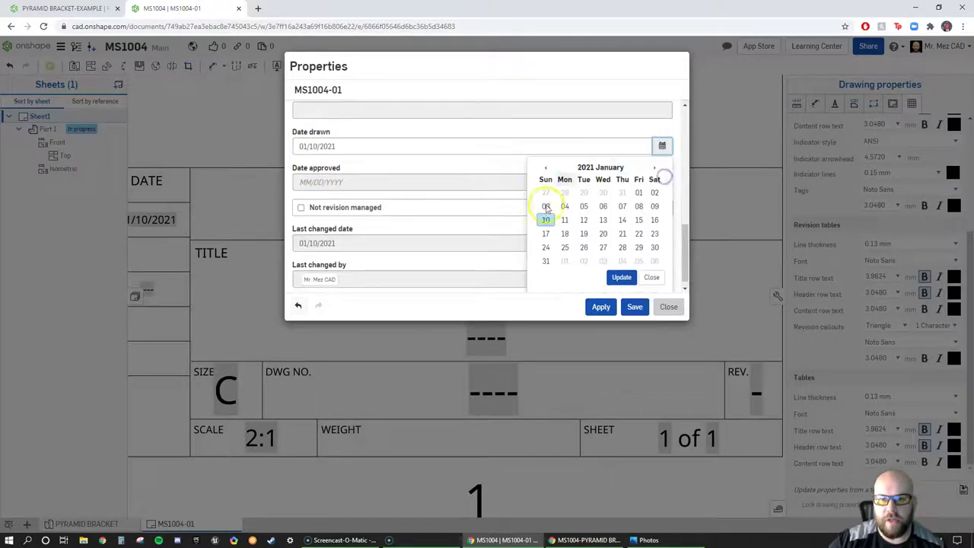
left_click(649, 277)
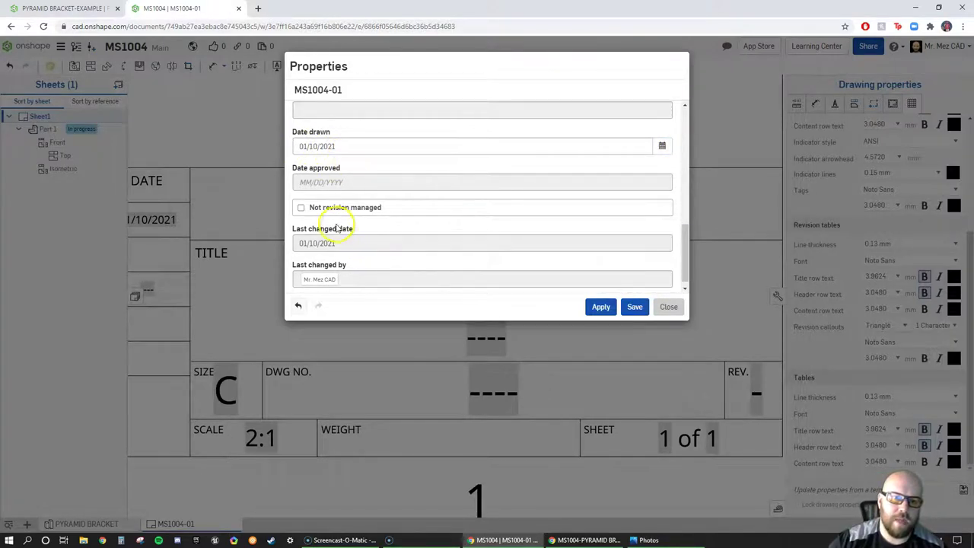
scroll(346, 217, "down", 1)
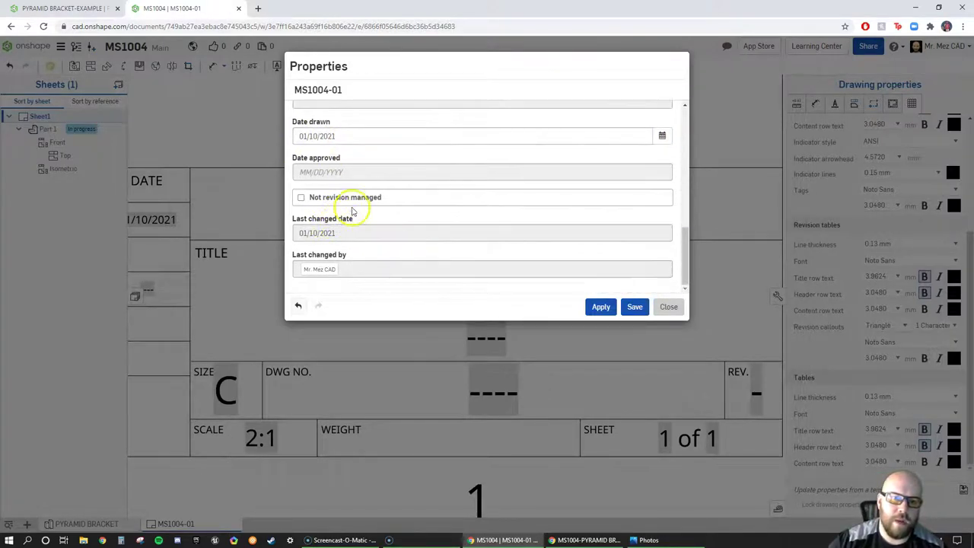
left_click(301, 199)
left_click(414, 224)
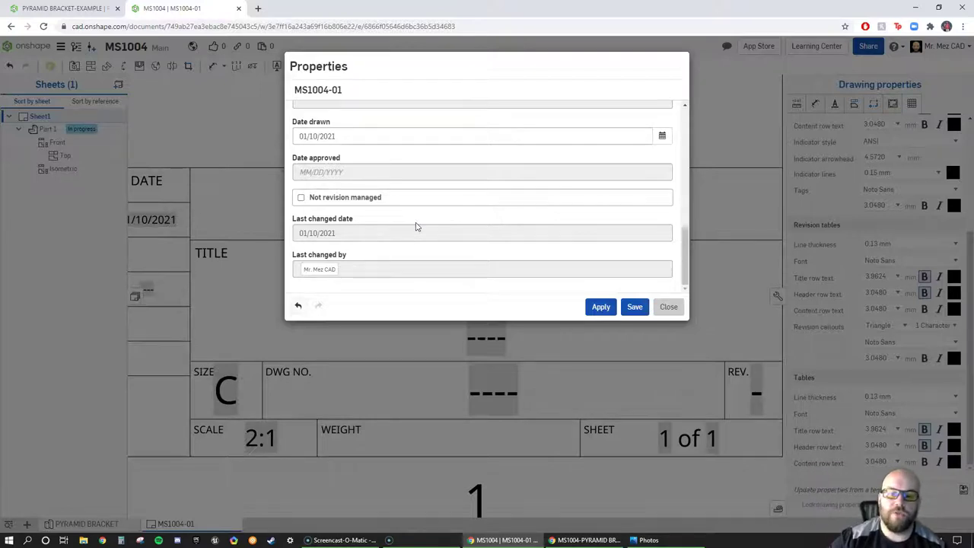
left_click(599, 308)
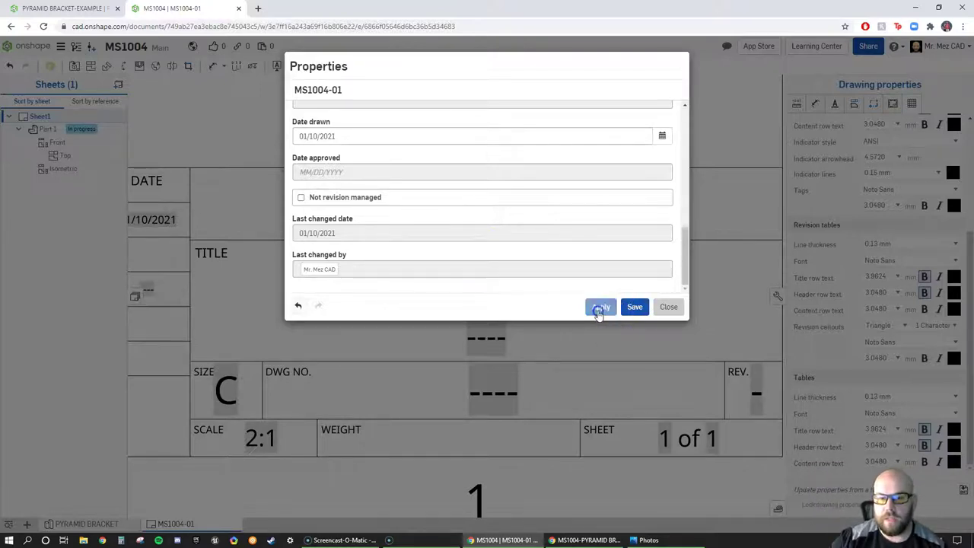
left_click(671, 311)
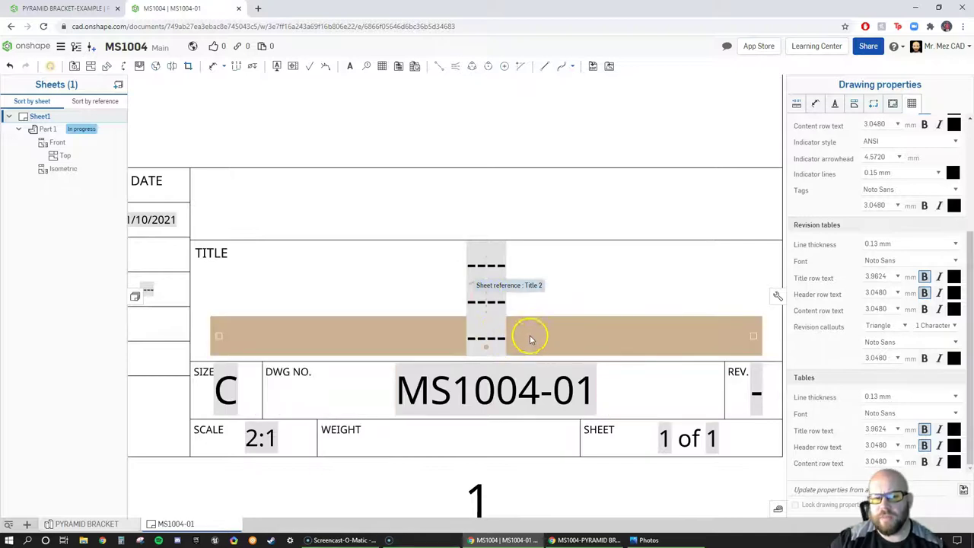
Replace the middle placeholder in the title block's TITLE cell with the Drawing title 1 reference, with the drawing properties pane closed.
left_click(531, 311)
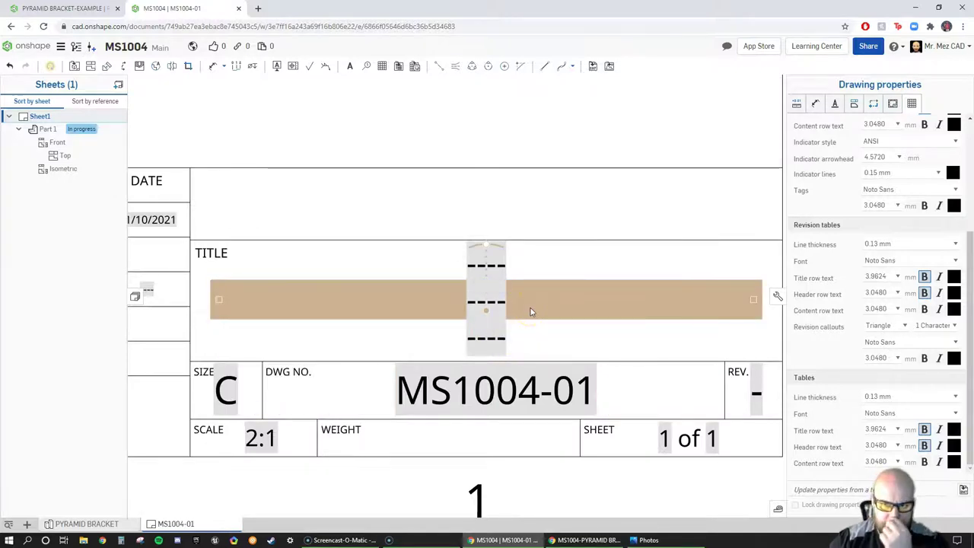
left_click(777, 297)
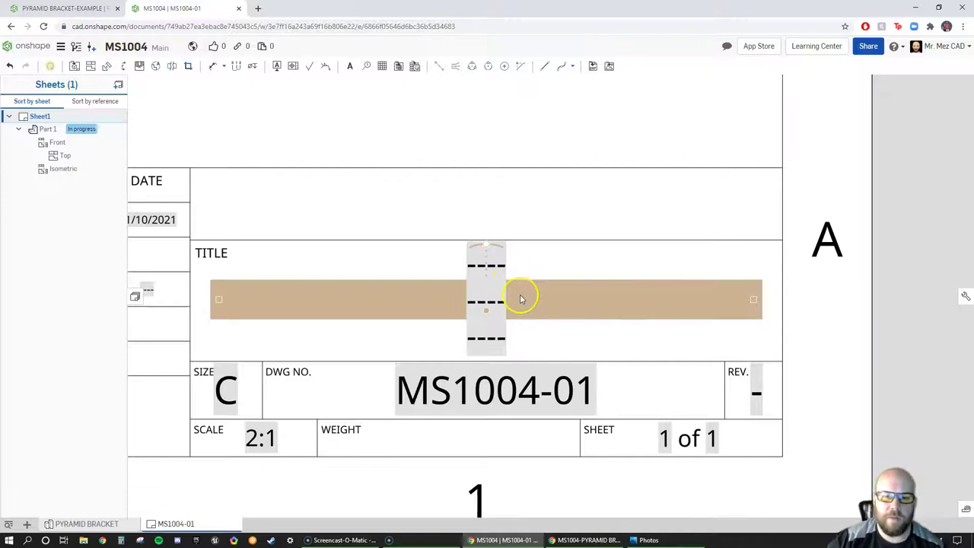
double_click(517, 308)
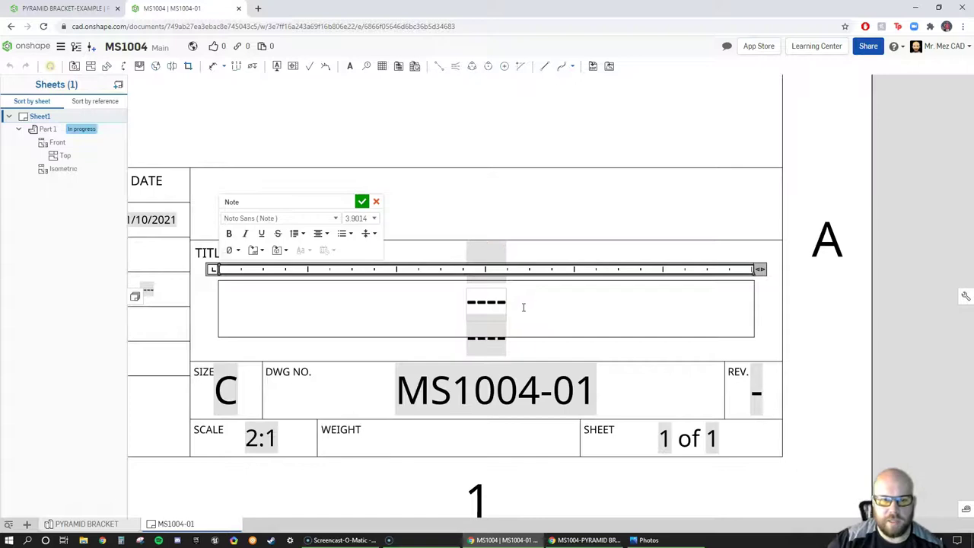
left_click(472, 303)
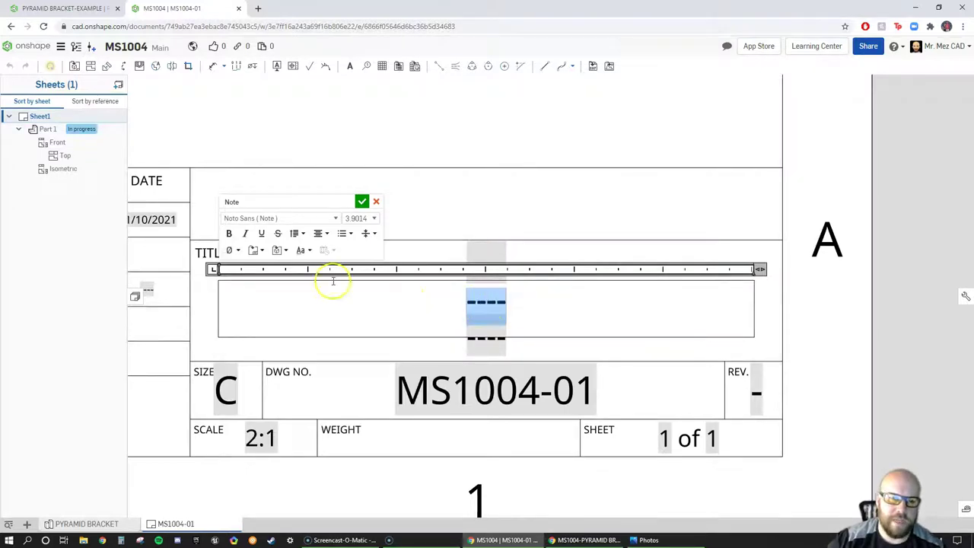
left_click(263, 252)
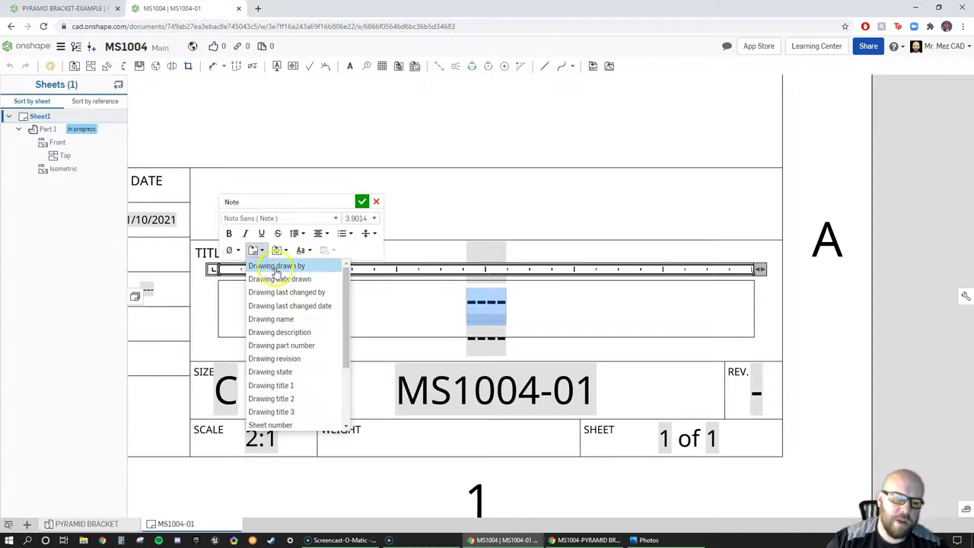
left_click(280, 385)
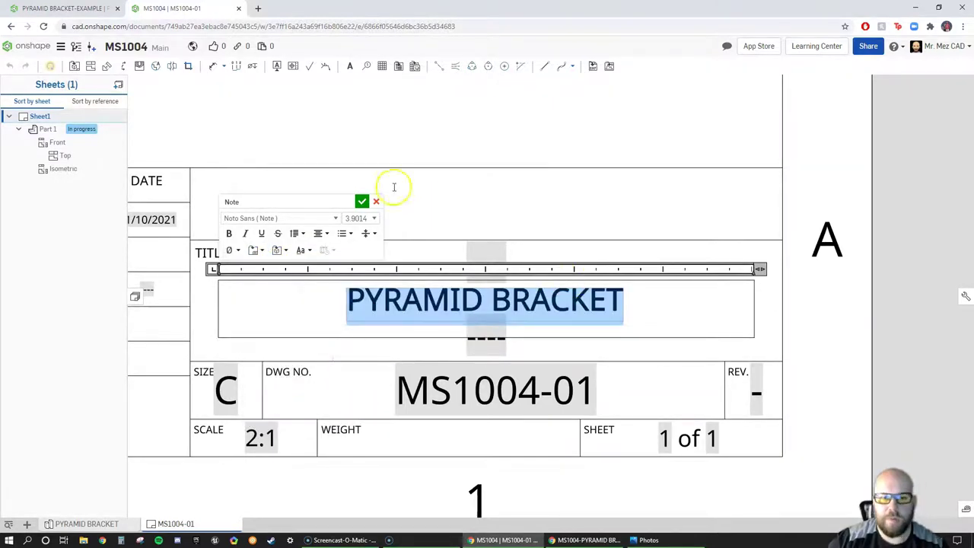
left_click(364, 202)
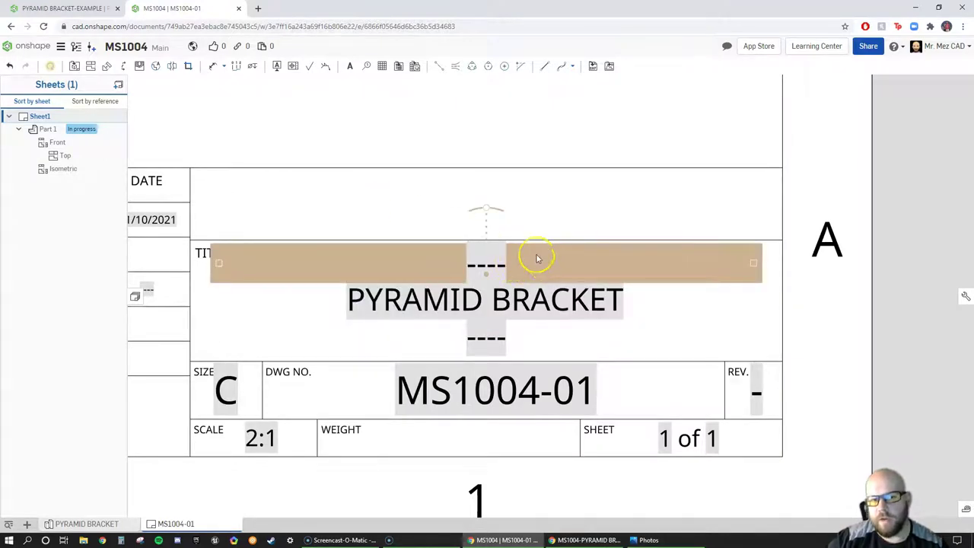
Delete the two empty title placeholders above and below PYRAMID BRACKET in the title block.
left_click(529, 263)
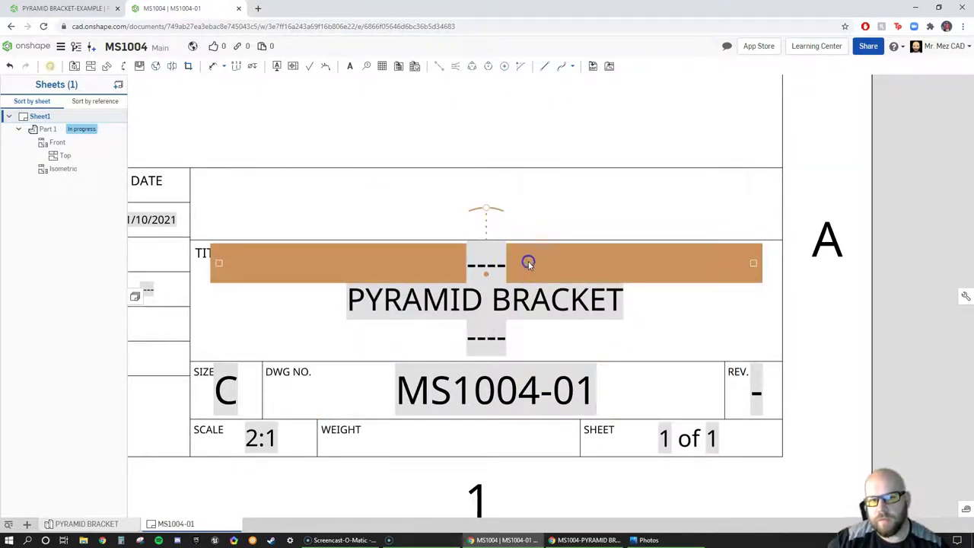
key("Delete")
left_click(528, 337)
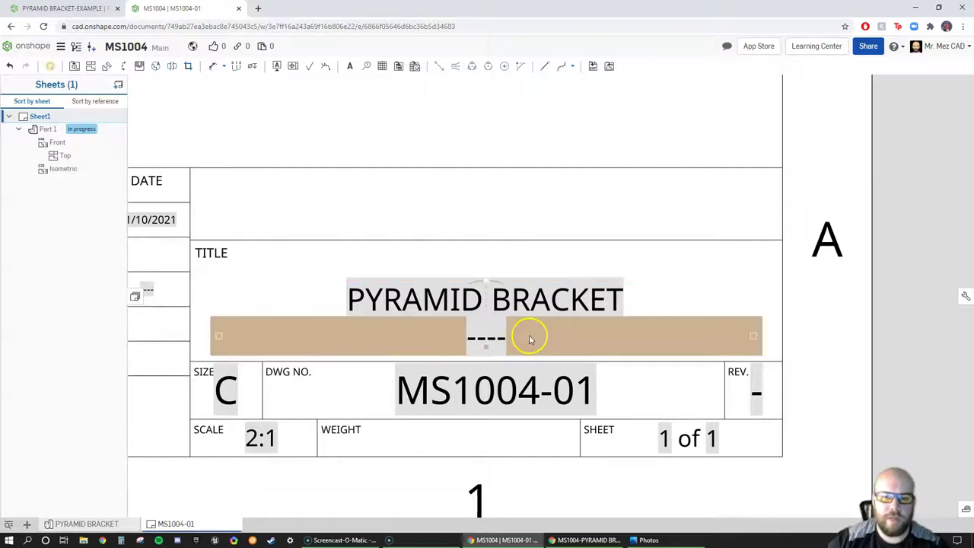
key("Delete")
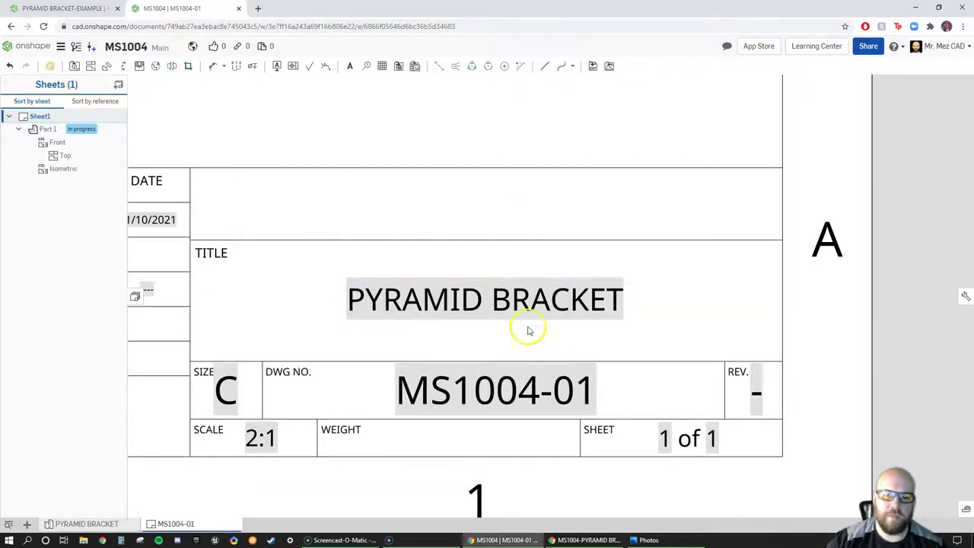
Examine the whole title block, from the title and drawing number to the approval, tolerance, surface finish and projection cells.
middle_click_drag(420, 210, 515, 215)
right_click_drag(557, 225, 706, 235)
left_click(452, 308)
left_click(706, 344)
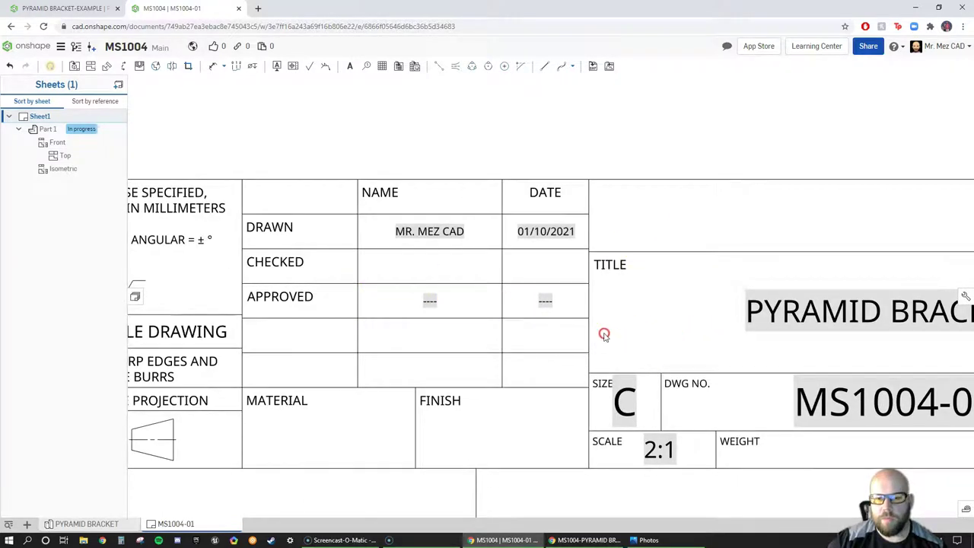
right_click_drag(604, 335, 461, 307)
left_click(565, 358)
scroll(565, 358, "down", 4)
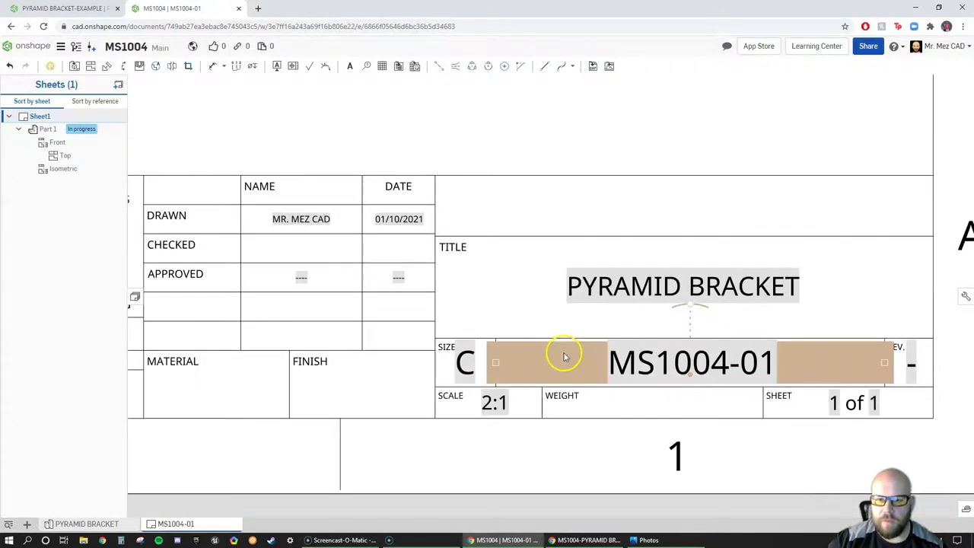
left_click(647, 403)
right_click_drag(489, 329, 522, 342)
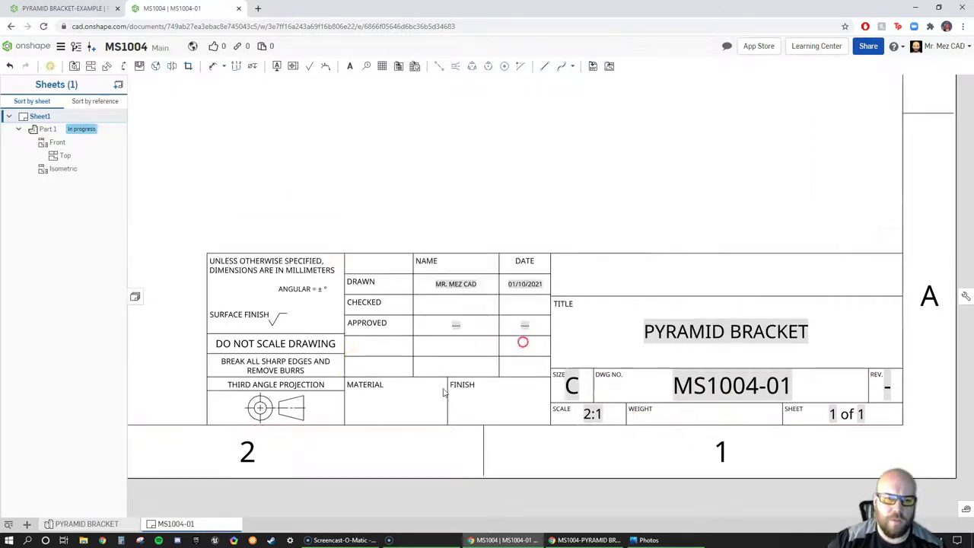
right_click_drag(280, 311, 414, 315)
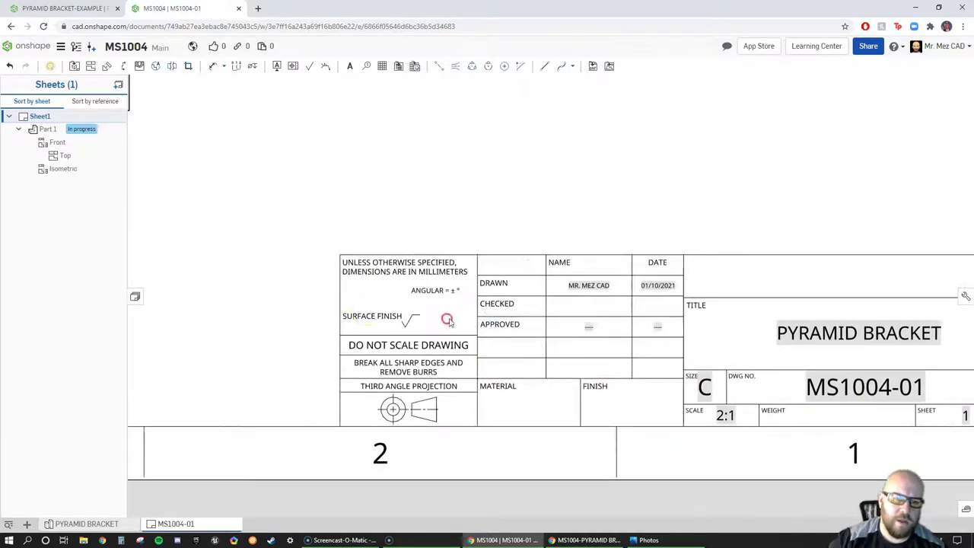
scroll(349, 306, "up", 2)
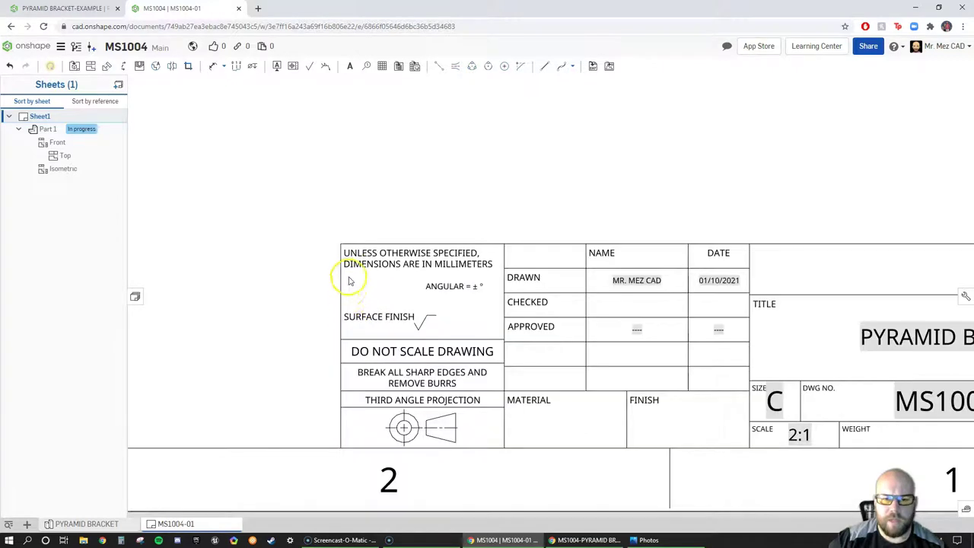
Move the top view down slightly toward the front view, and shift the isometric view up toward the sheet's upper-right corner.
left_click(342, 315)
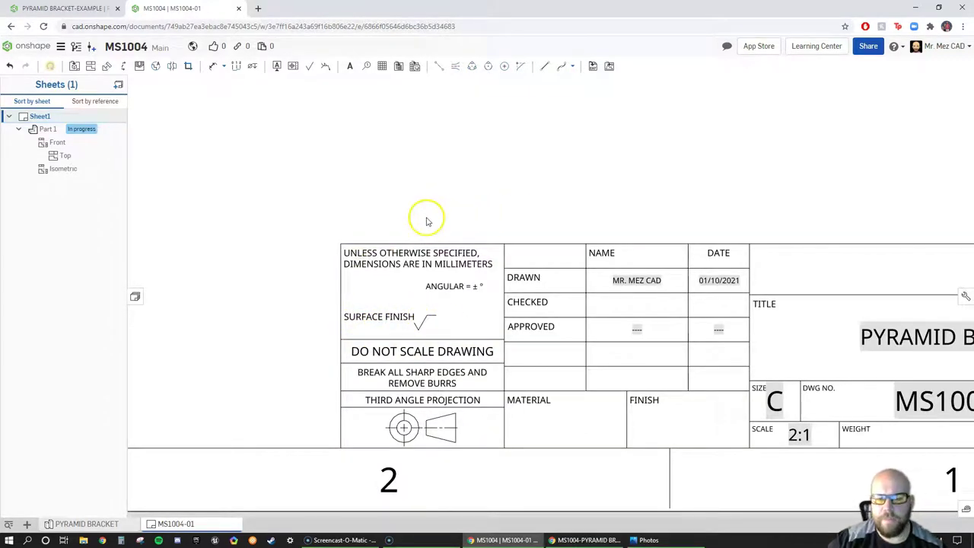
right_click_drag(305, 239, 471, 264)
scroll(463, 322, "down", 5)
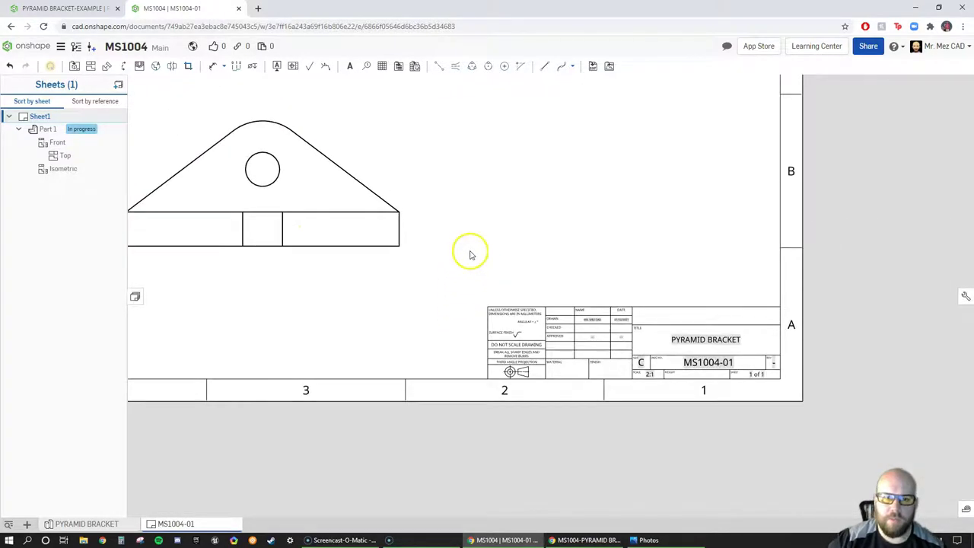
scroll(482, 309, "down", 3)
scroll(487, 259, "down", 4)
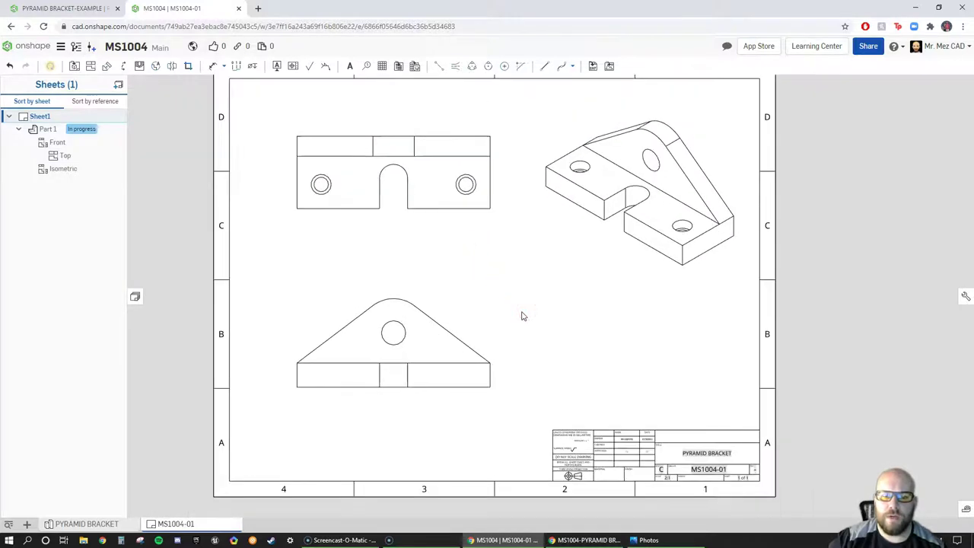
mouse_move(492, 261)
right_mouse_down()
mouse_move(512, 294)
mouse_move(511, 283)
right_mouse_up()
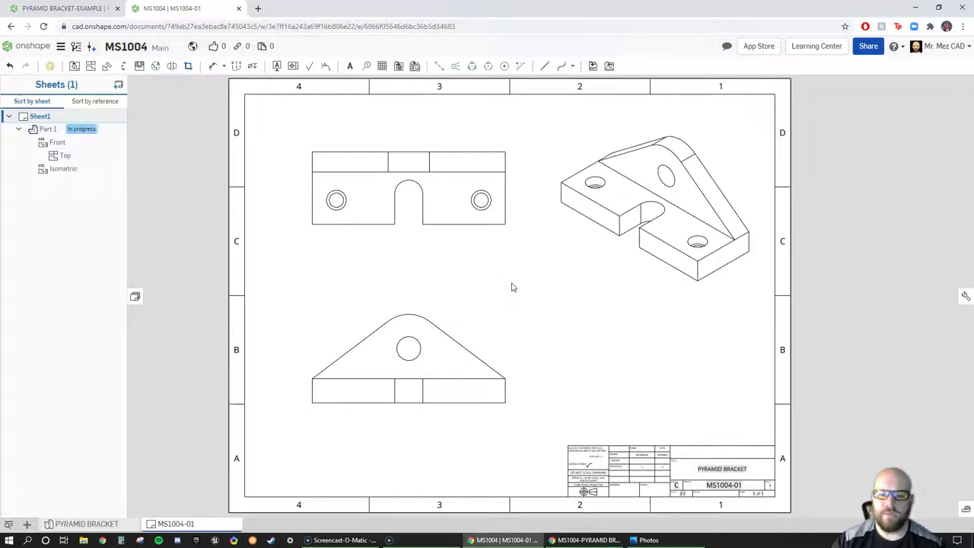
left_click(462, 279)
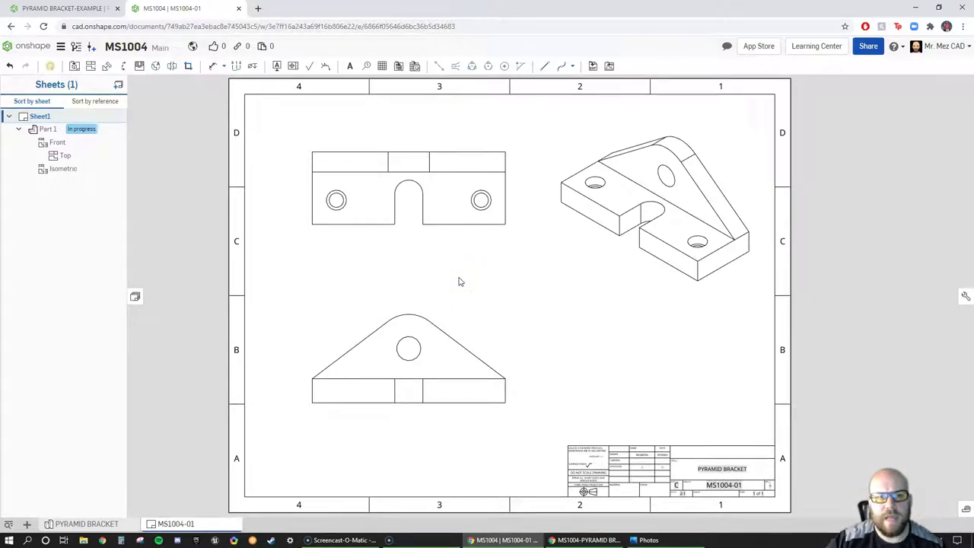
left_click(465, 274)
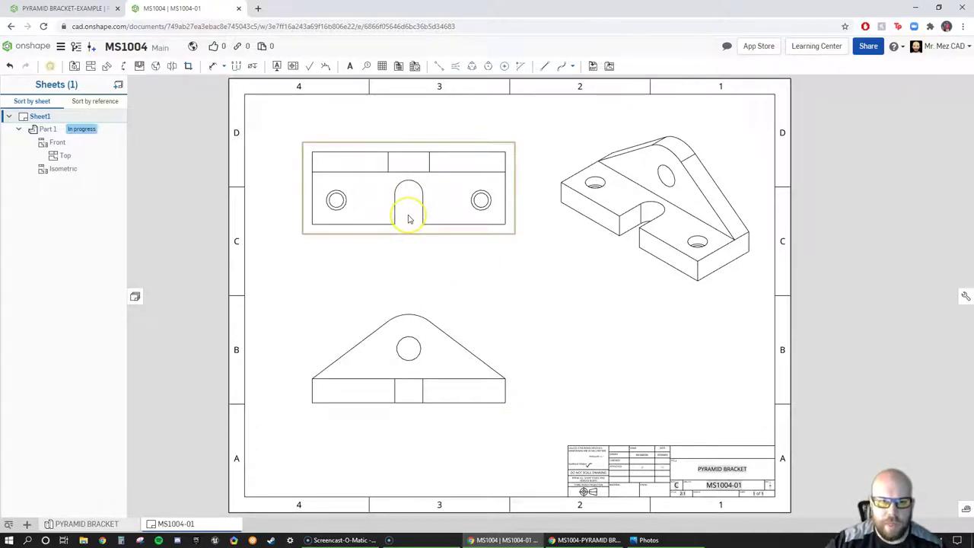
left_click_drag(407, 219, 408, 235)
left_click(629, 312)
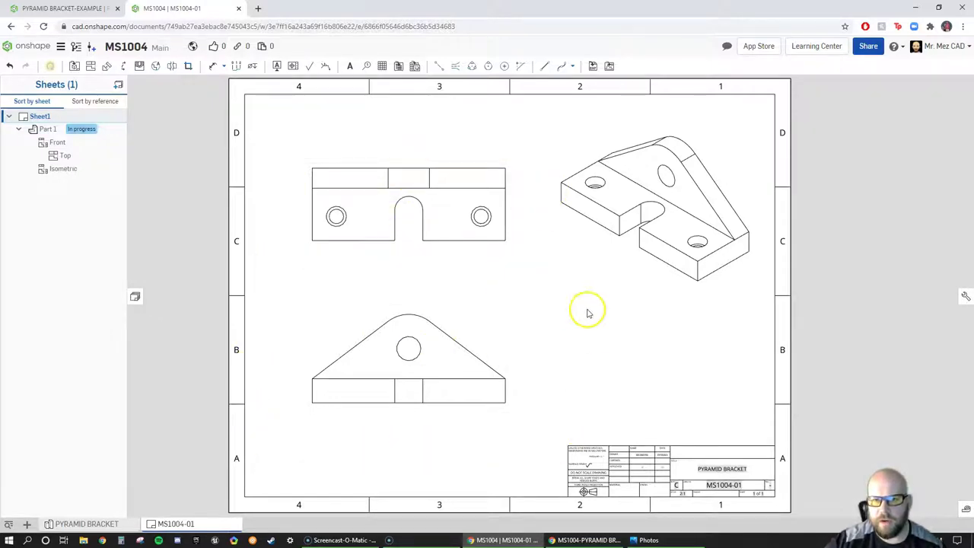
left_click_drag(720, 180, 726, 156)
left_click(663, 326)
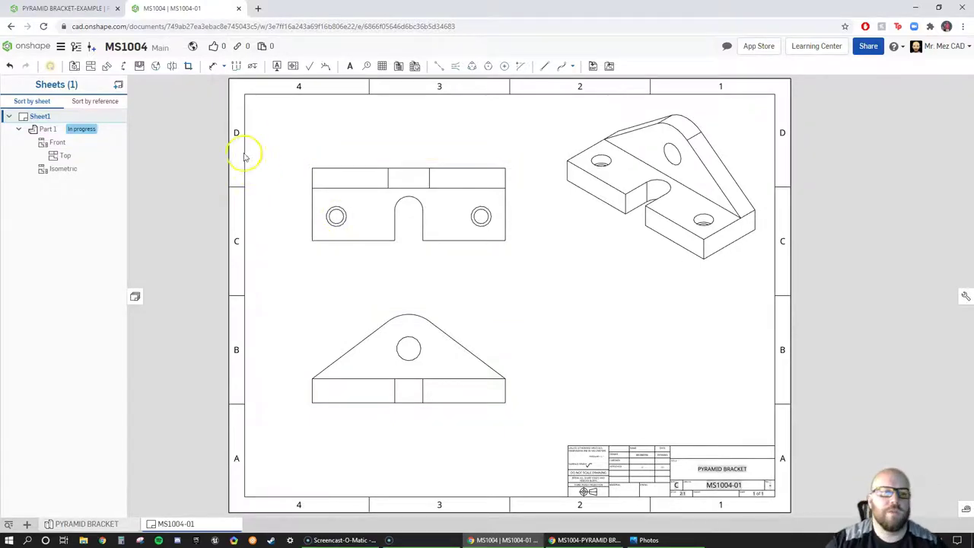
Dimension the front view's overall width between its two outer vertical edges, placing the dimension below the view.
left_click(223, 67)
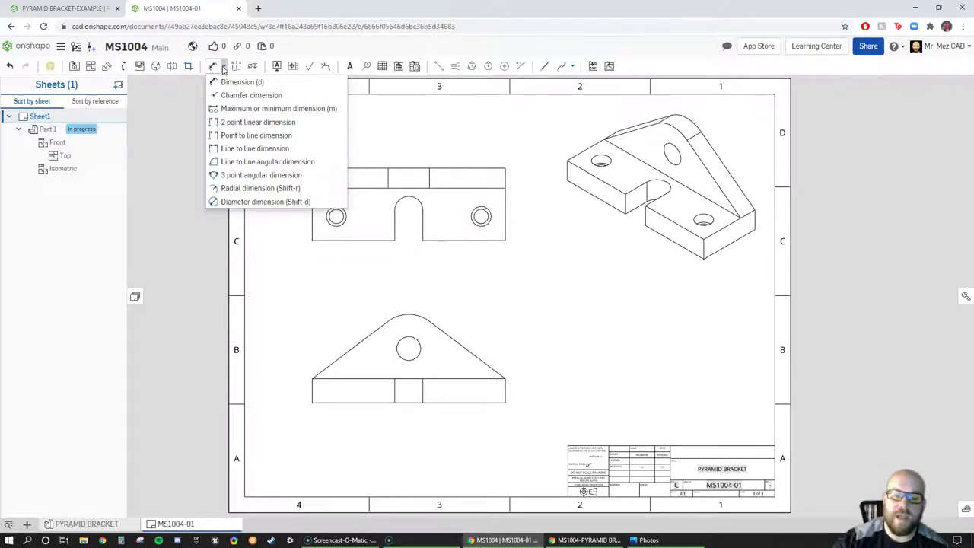
left_click(231, 89)
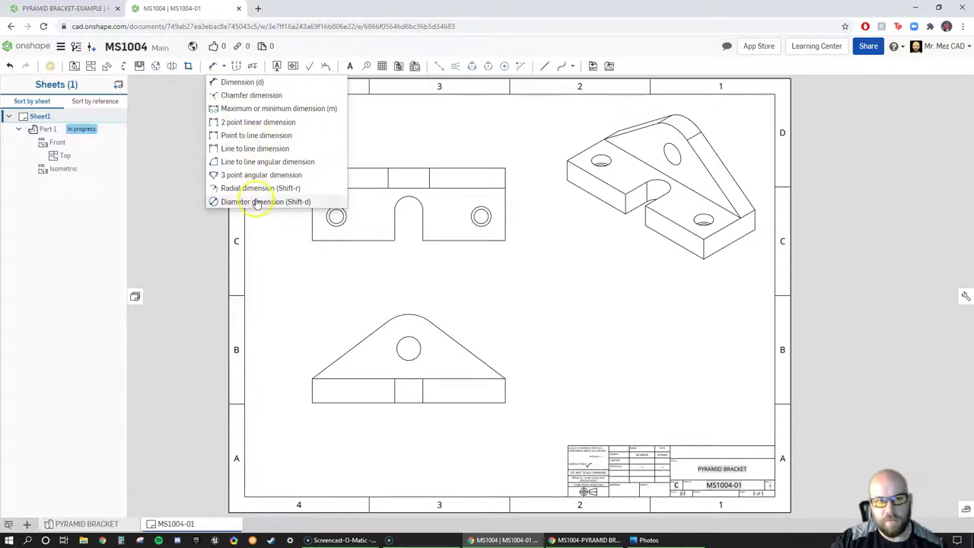
left_click(214, 68)
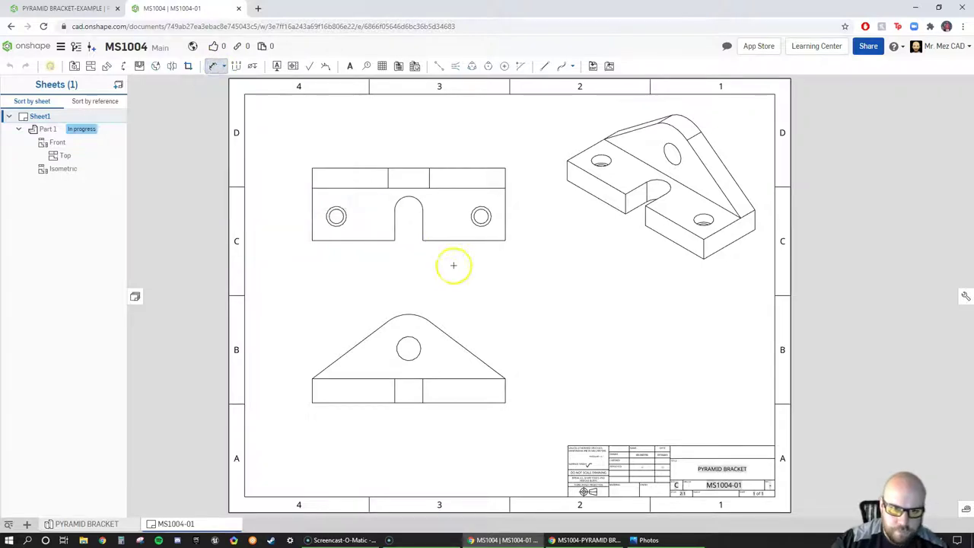
left_click(505, 393)
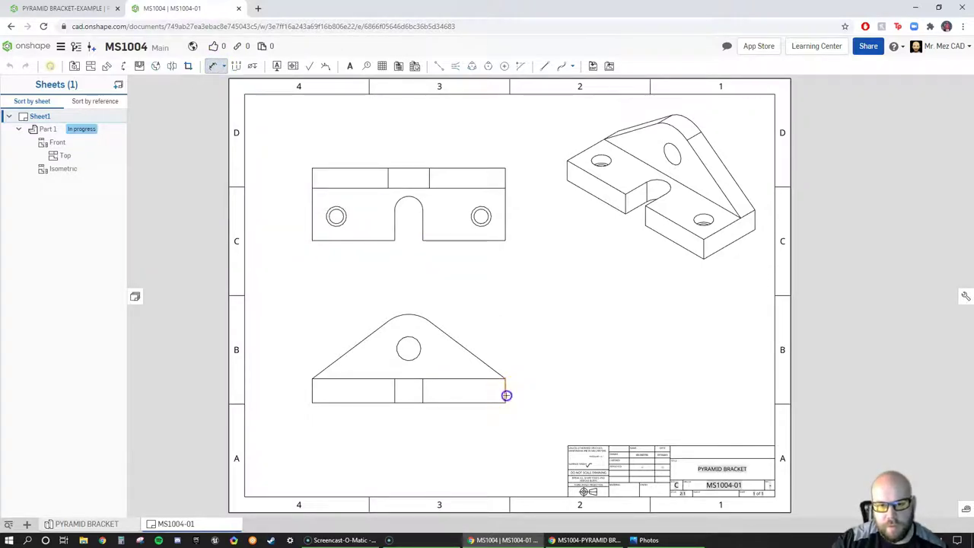
left_click(312, 392)
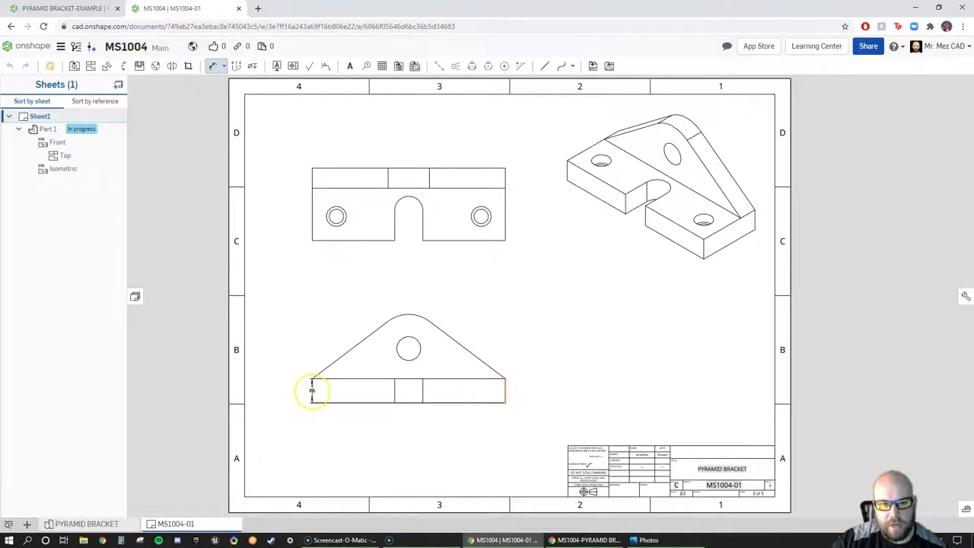
left_click(382, 398)
left_click(310, 391)
left_click(505, 397)
left_click(421, 401)
left_click(311, 390)
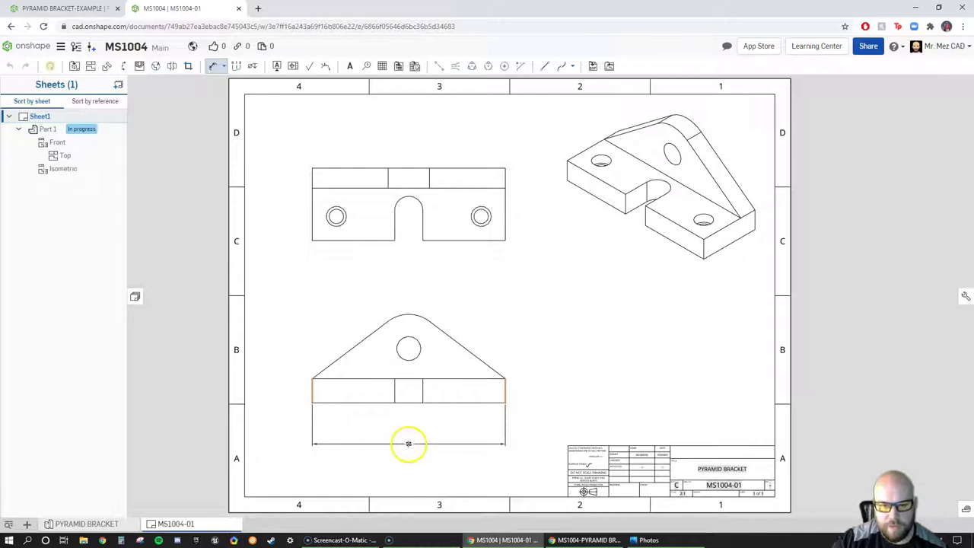
left_click(410, 450)
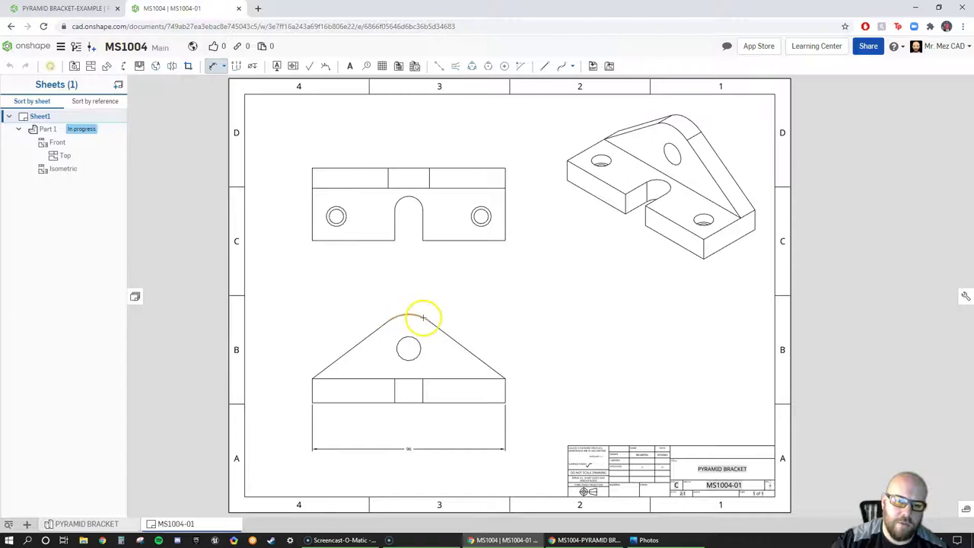
Dimension the top view's overall depth between its front and back edges, placing the dimension to the left of the view.
left_click(321, 238)
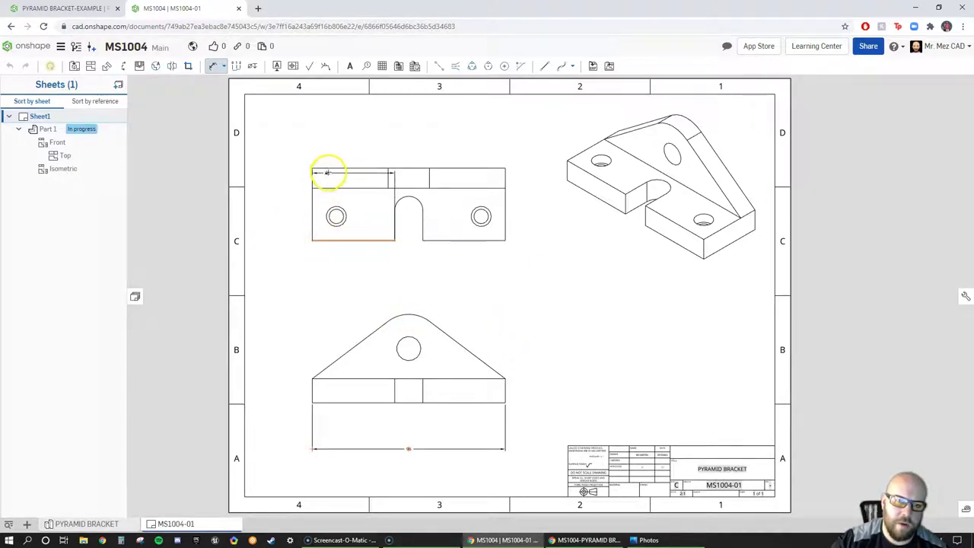
left_click(334, 169)
left_click(279, 204)
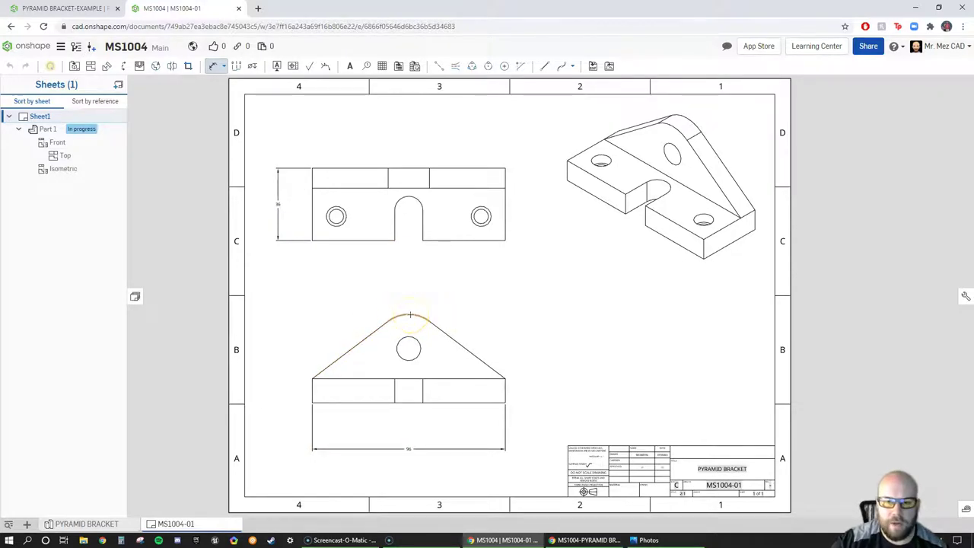
left_click(411, 314)
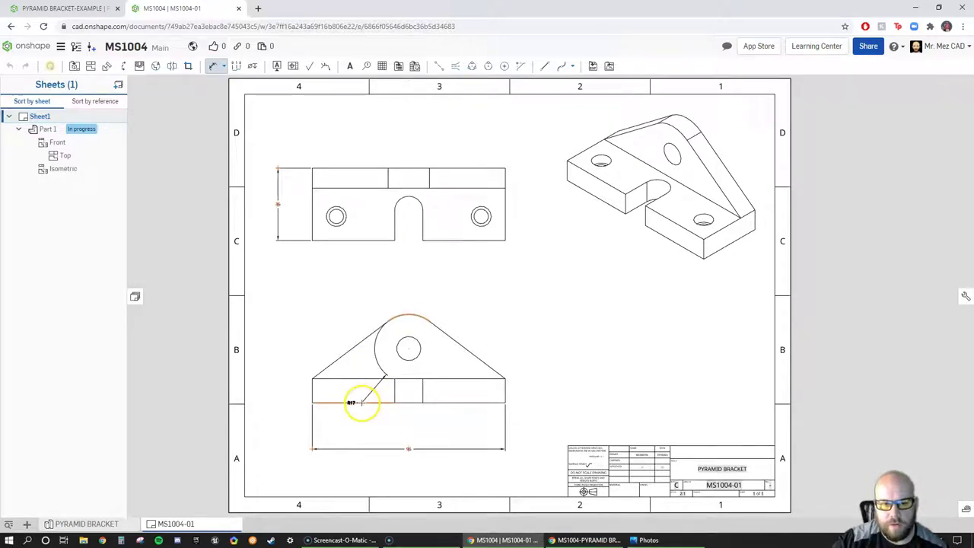
left_click(361, 402)
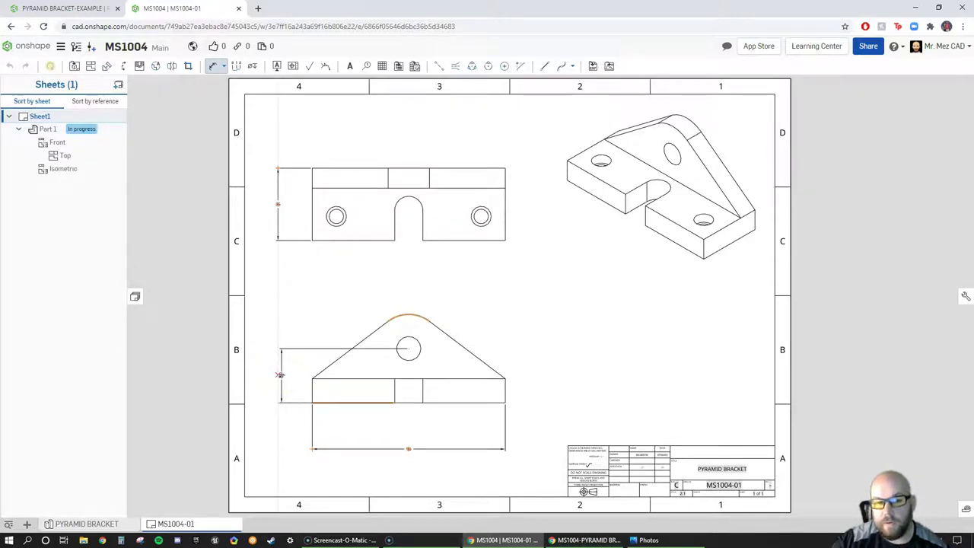
left_click(404, 348)
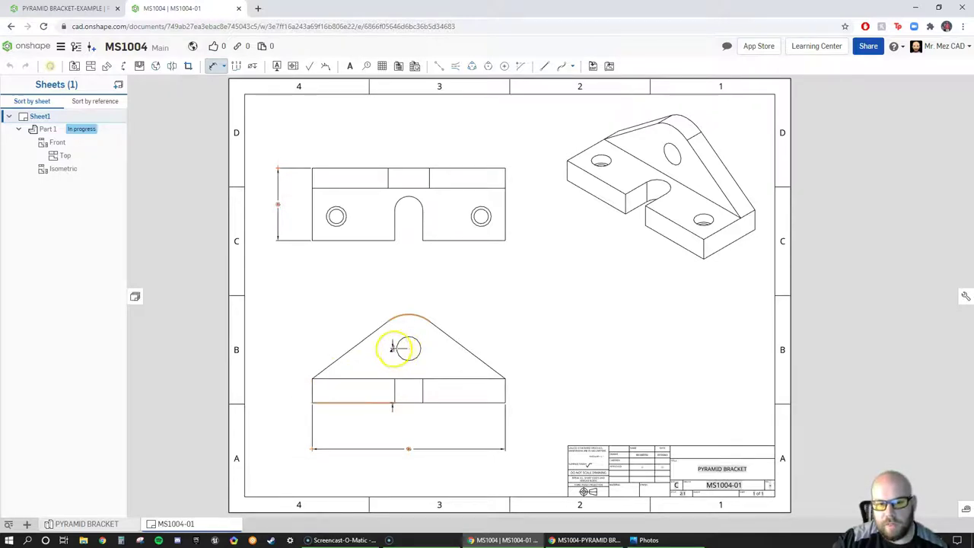
key("Escape")
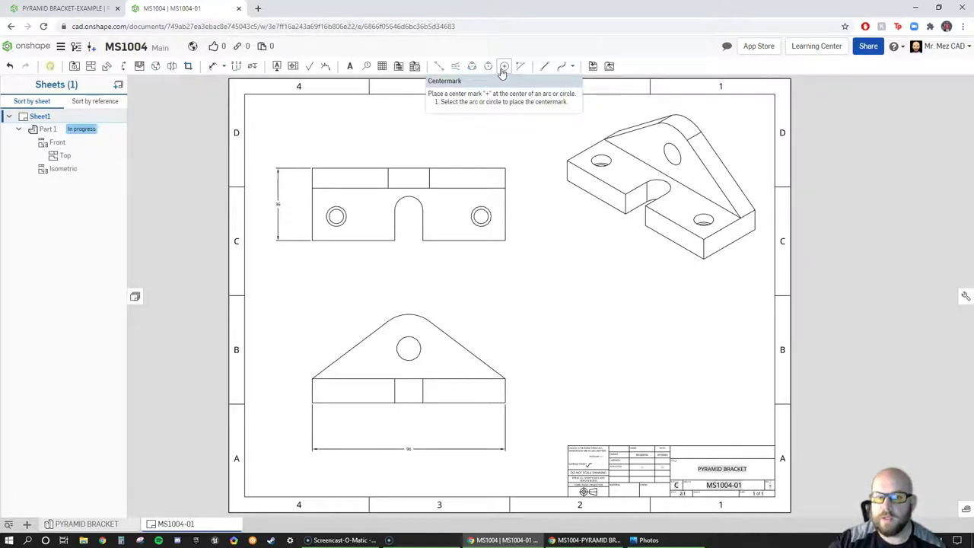
Add a centermark to the round hole in the front view.
left_click(502, 68)
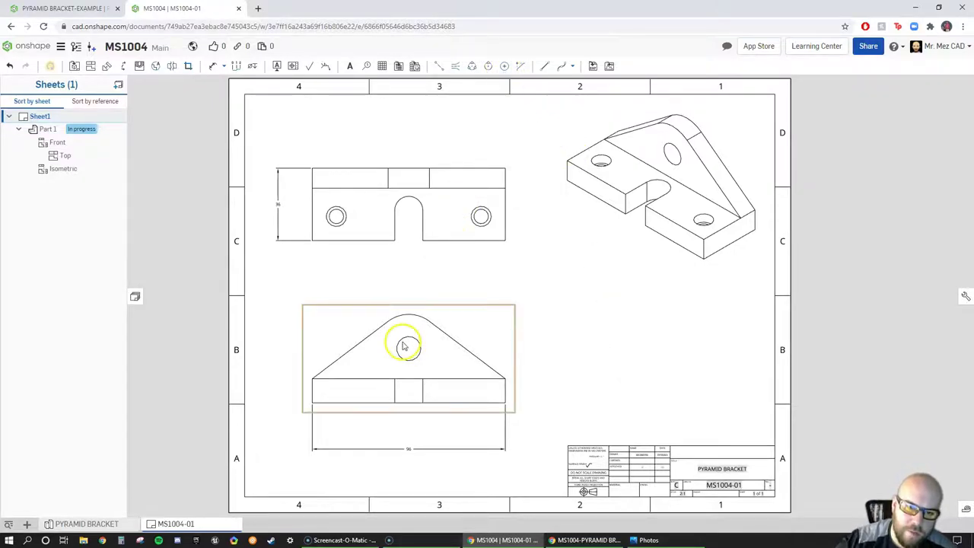
left_click(505, 67)
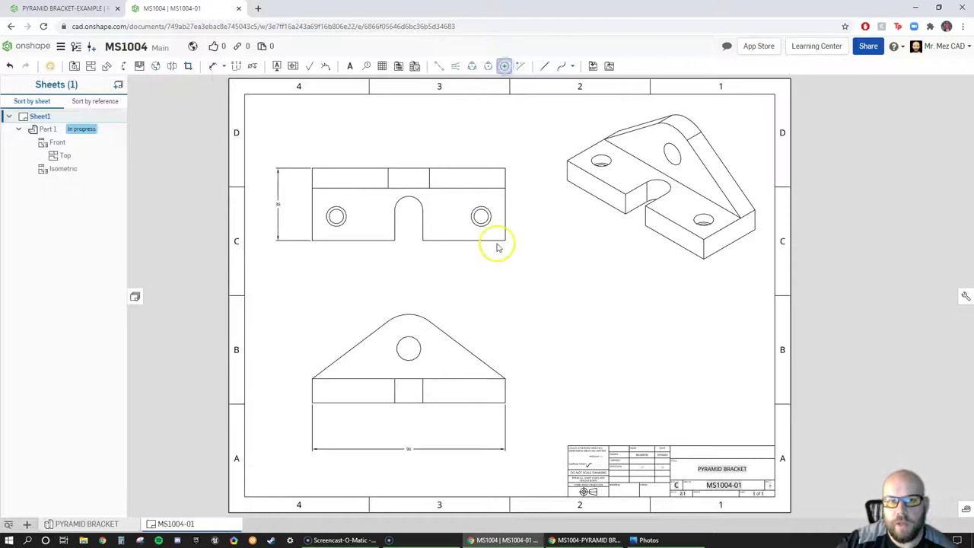
left_click(503, 67)
left_click(503, 67)
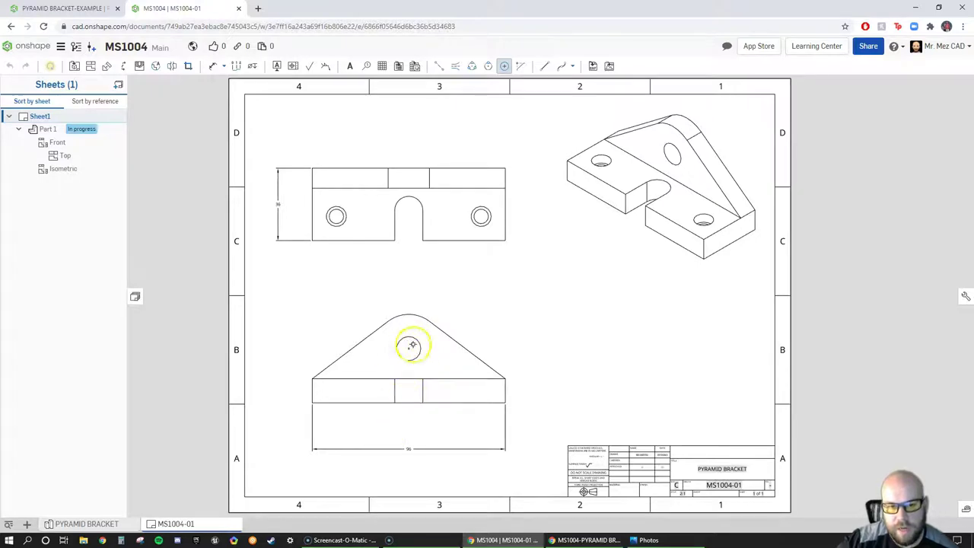
left_click(410, 348)
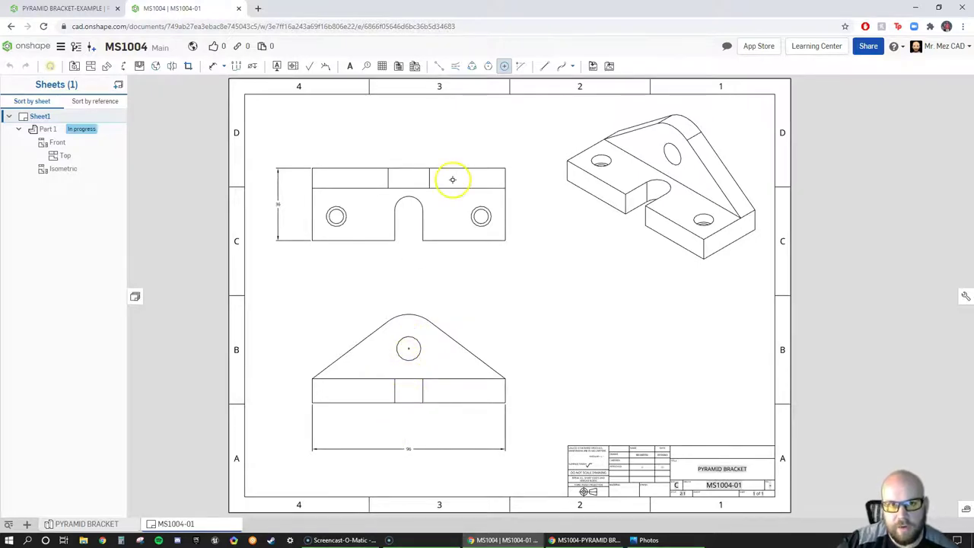
Draw horizontal and vertical centerlines across the front view's round hole between its opposite quadrant points.
left_click(439, 67)
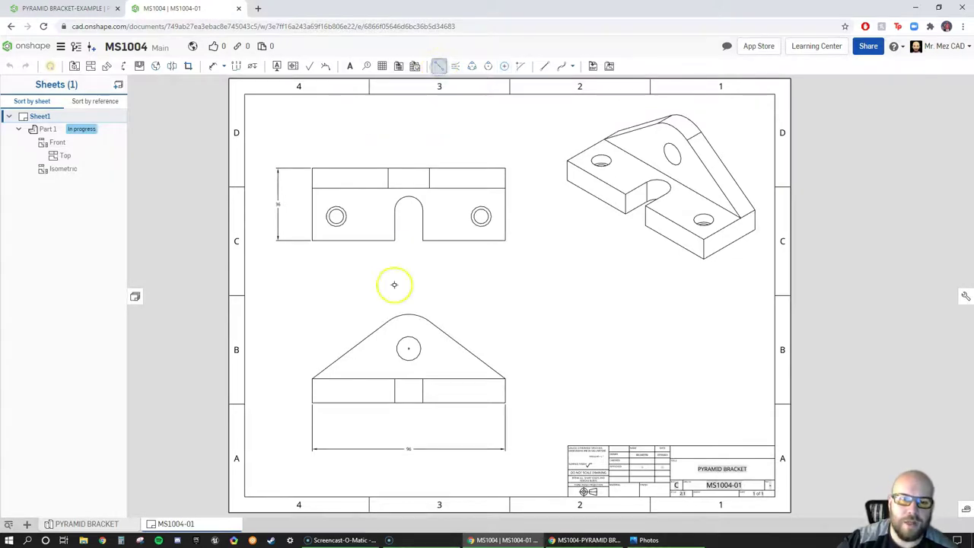
scroll(409, 349, "down", 1)
scroll(408, 346, "up", 3)
scroll(409, 346, "up", 5)
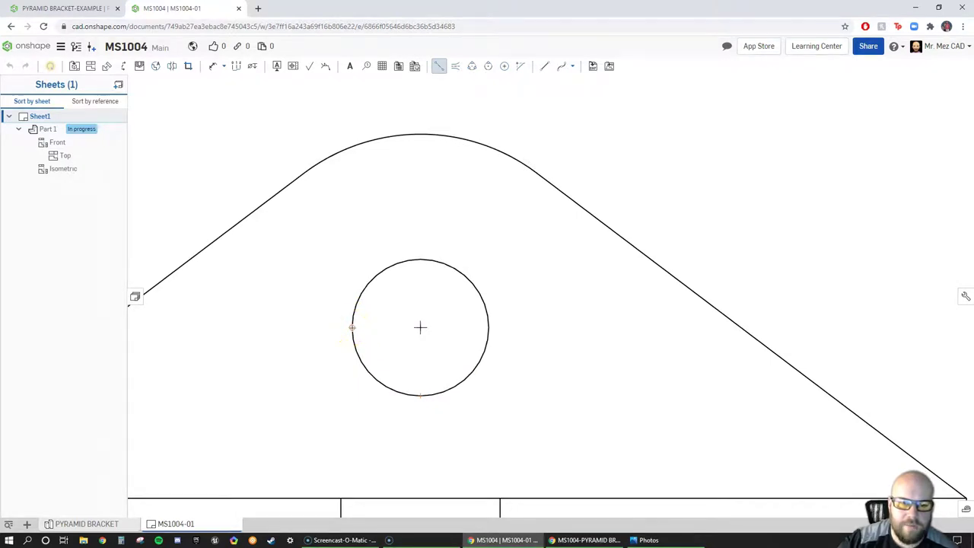
left_click(352, 327)
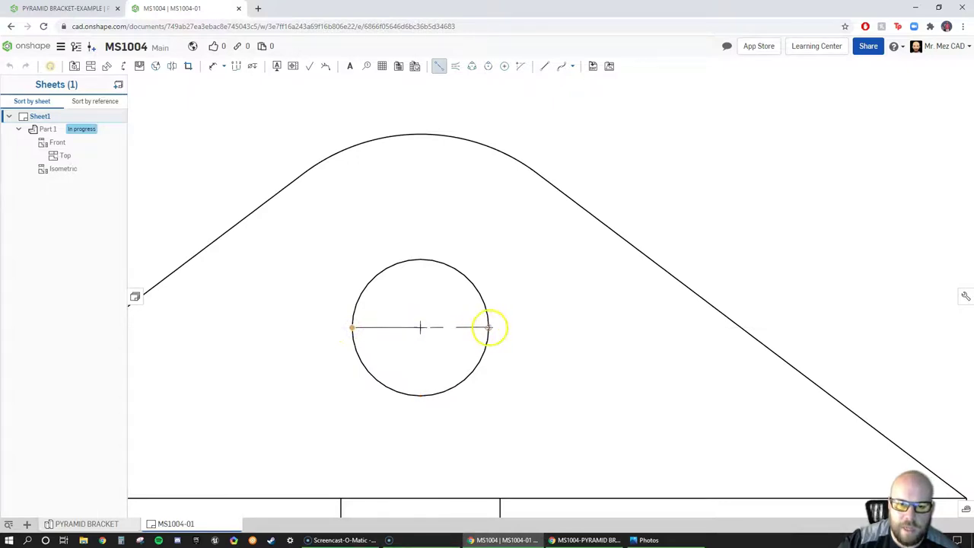
left_click(490, 327)
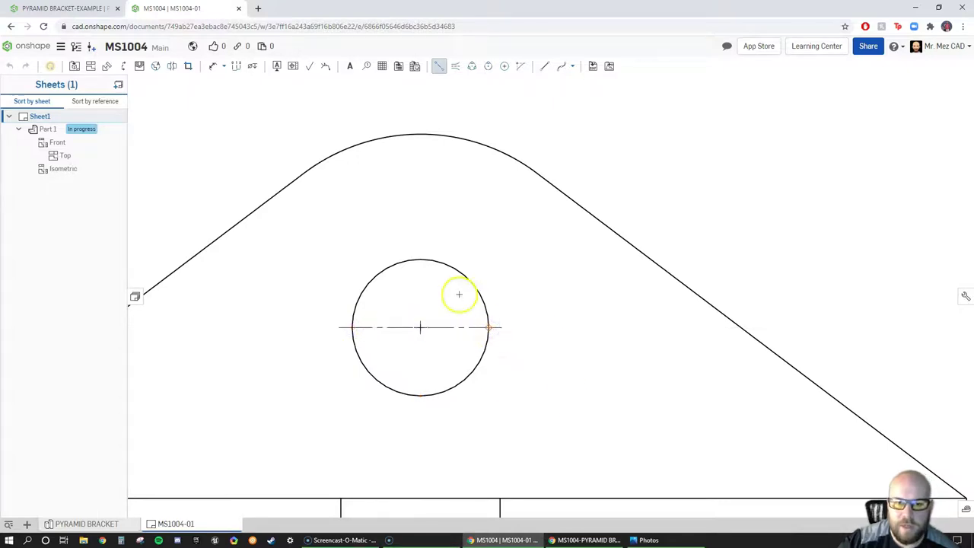
left_click(420, 259)
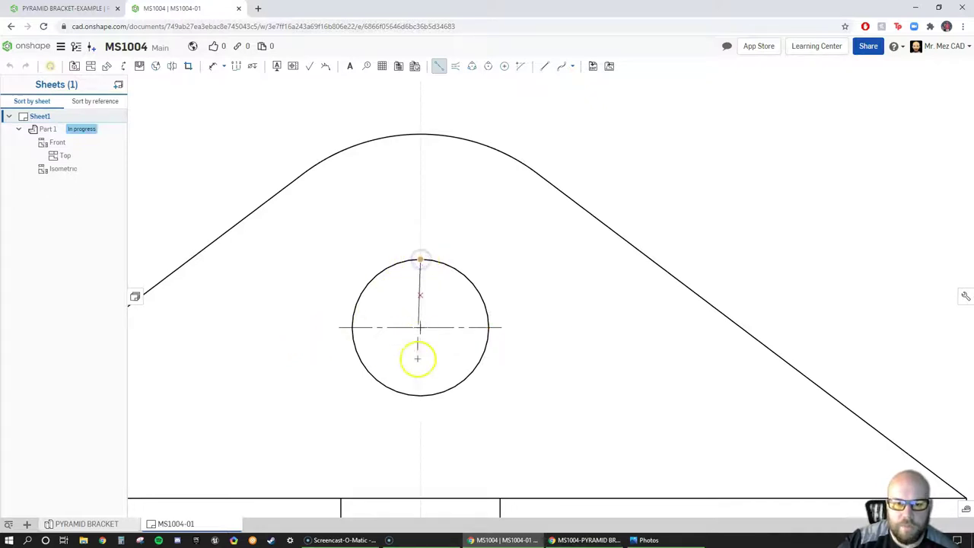
left_click(421, 397)
Dimension the height from the front view's bottom edge to the hole's horizontal centerline, placing the dimension to the left of the view.
scroll(528, 317, "up", 2)
scroll(606, 323, "down", 4)
scroll(606, 323, "down", 3)
scroll(525, 301, "down", 2)
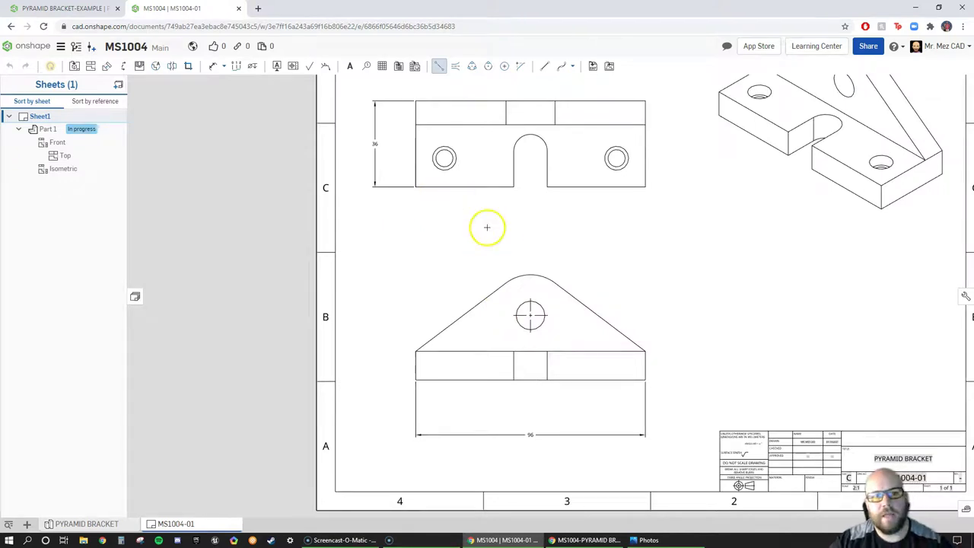
key("d")
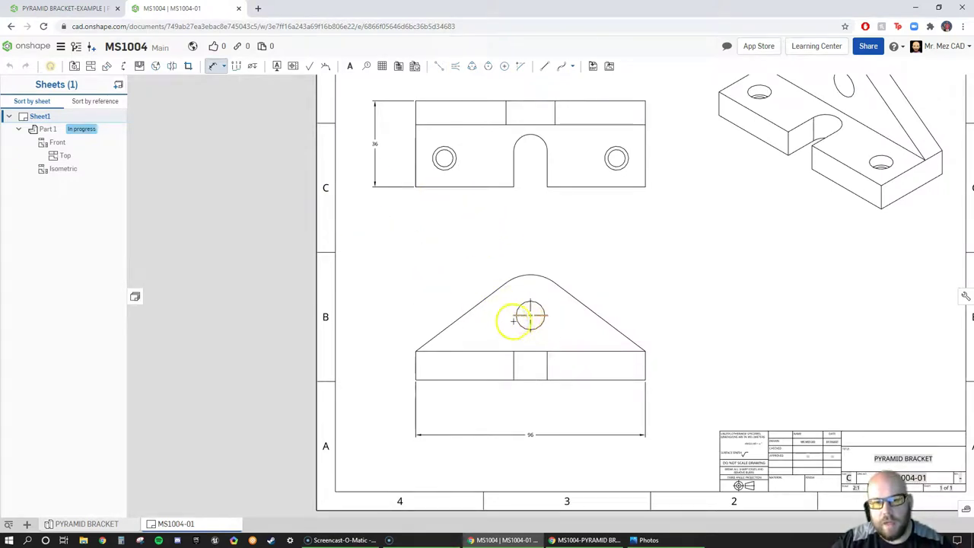
scroll(515, 320, "down", 2)
scroll(514, 319, "up", 5)
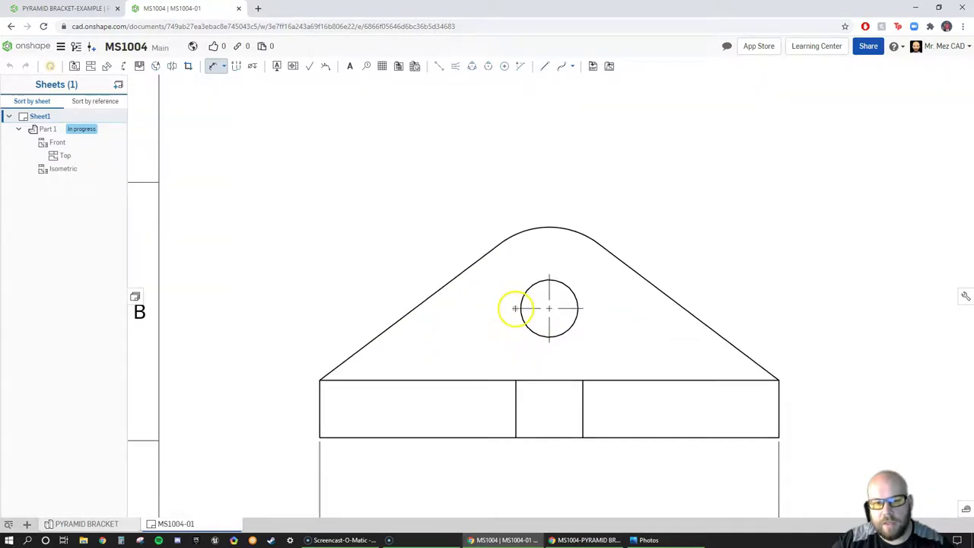
left_click(530, 309)
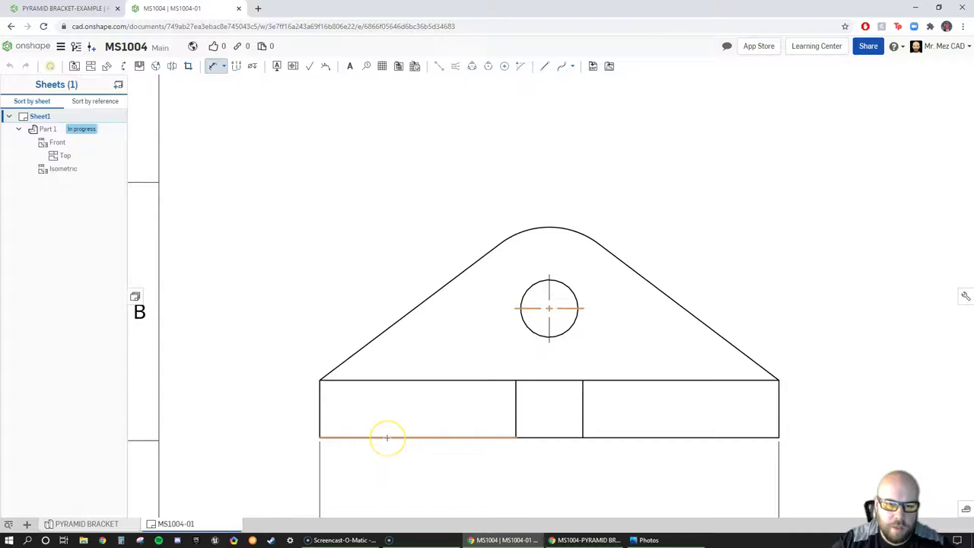
mouse_move(386, 437)
left_mouse_down()
mouse_move(333, 426)
mouse_move(279, 370)
mouse_move(518, 317)
mouse_move(495, 304)
mouse_move(317, 350)
mouse_move(292, 371)
mouse_move(232, 372)
left_mouse_up()
scroll(443, 339, "down", 3)
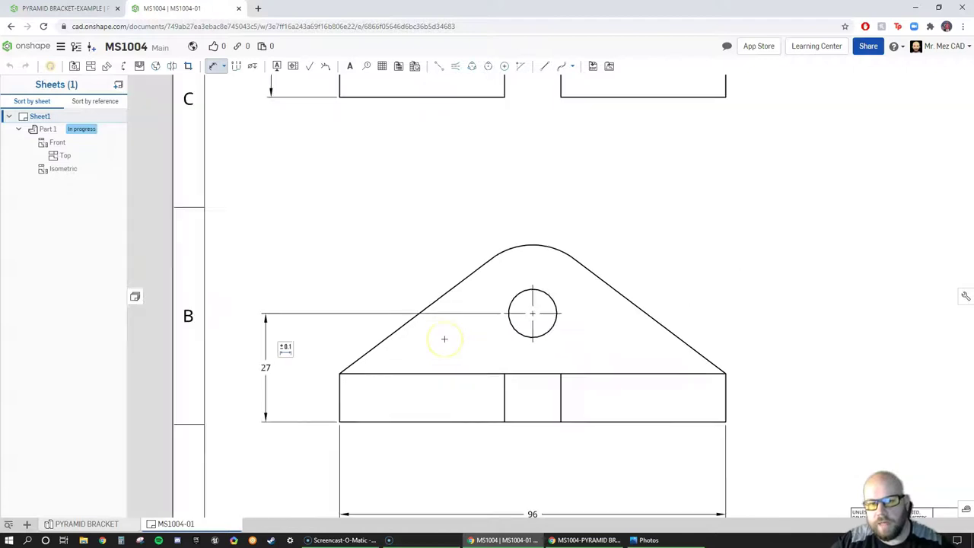
Add a radius dimension to the rounded peak of the front view, placing it just above and right of the arc.
scroll(443, 338, "down", 2)
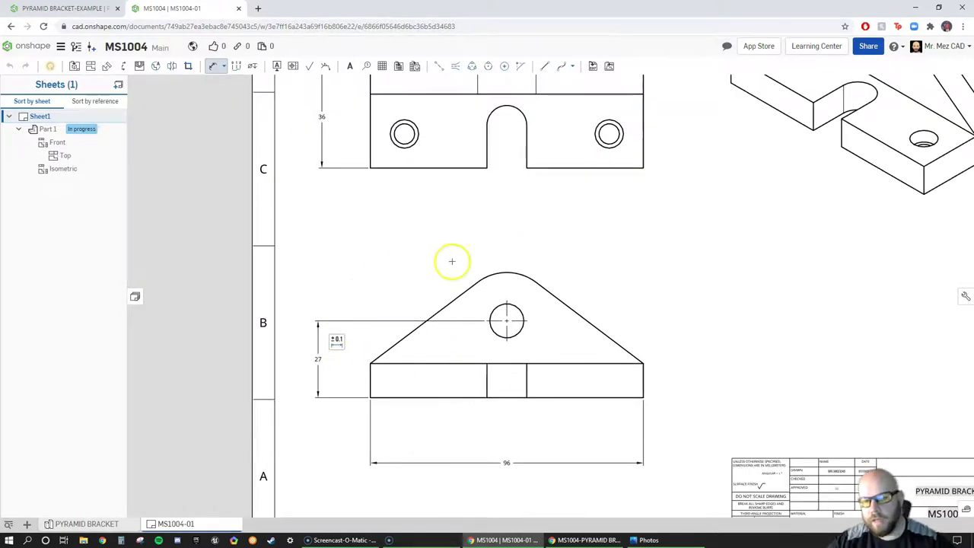
key("Escape")
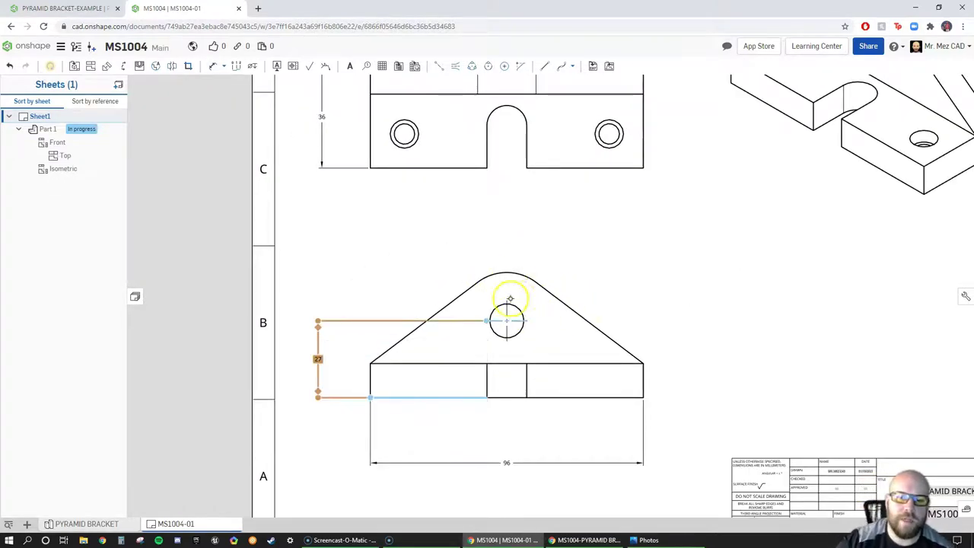
key("d")
left_click(511, 272)
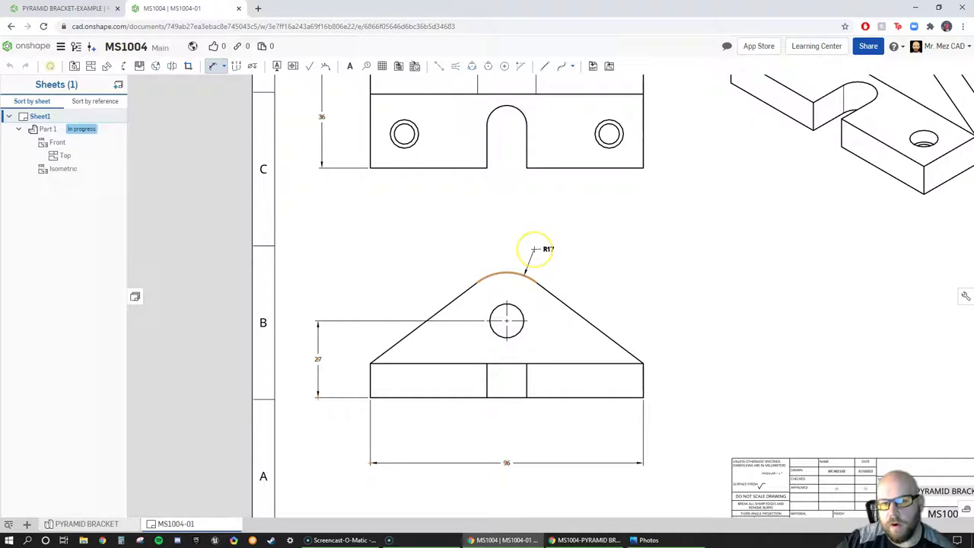
left_click(531, 252)
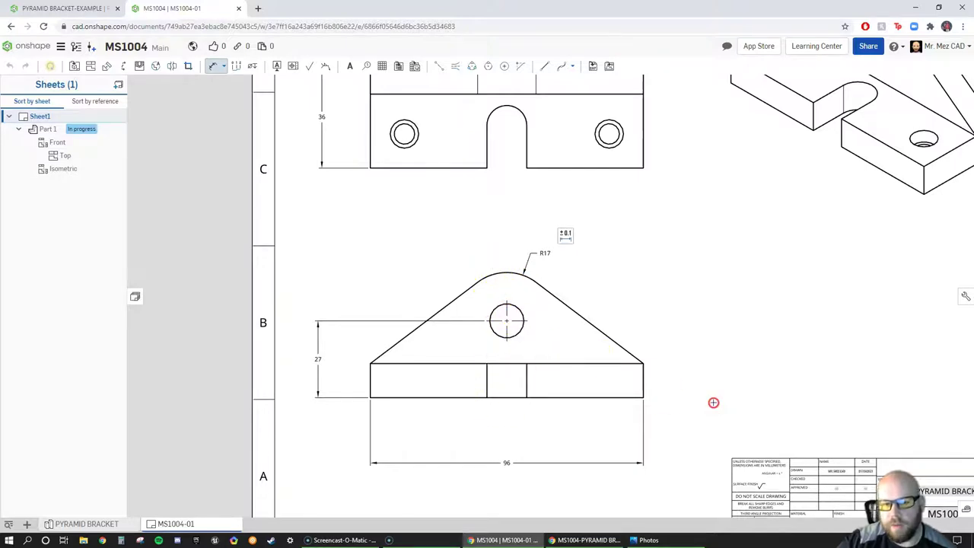
Dimension the horizontal distance from the front view's left edge to the hole's vertical centerline, placing the dimension above the view.
middle_click_drag(713, 403, 700, 350)
mouse_move(532, 354)
middle_mouse_down()
mouse_move(659, 372)
mouse_move(641, 335)
middle_mouse_up()
scroll(584, 387, "down", 1)
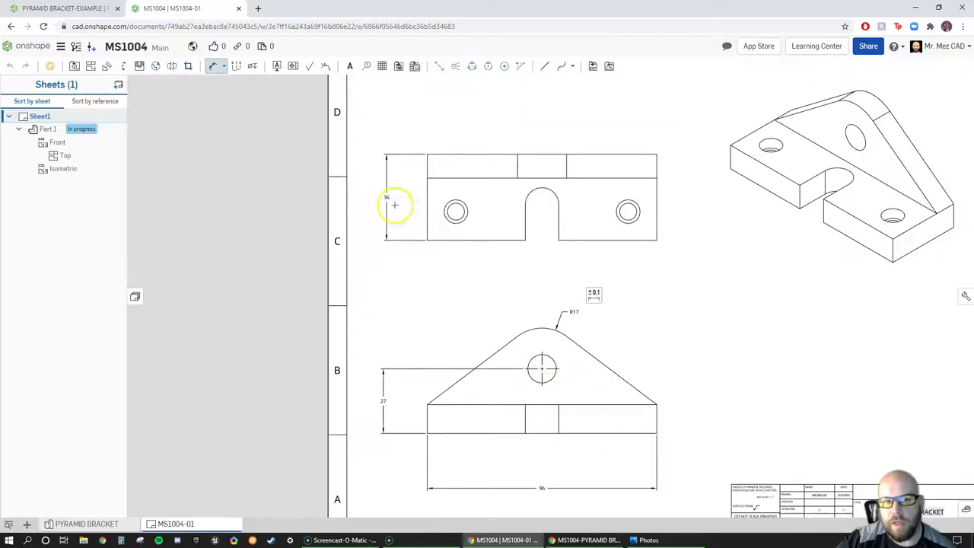
middle_click_drag(690, 357, 650, 329)
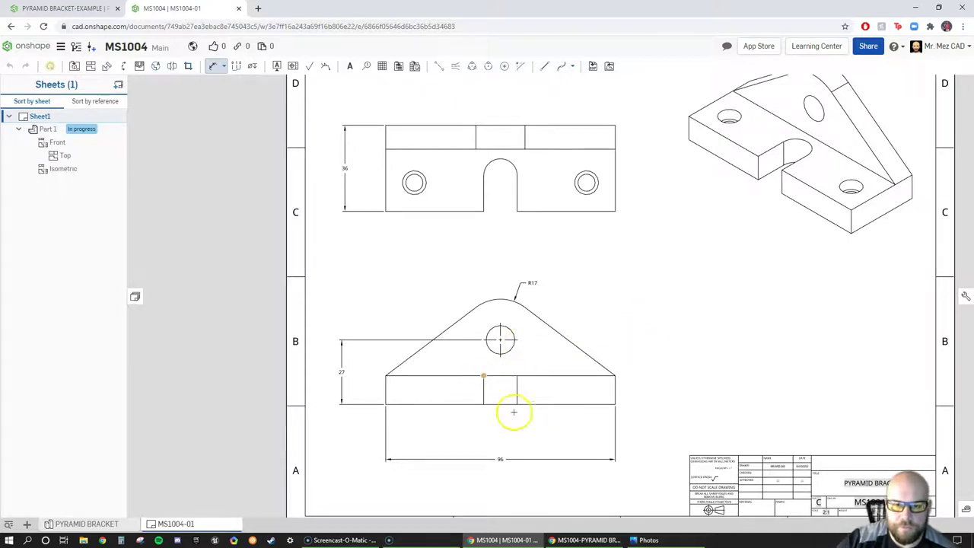
scroll(500, 370, "down", 3)
scroll(499, 365, "up", 5)
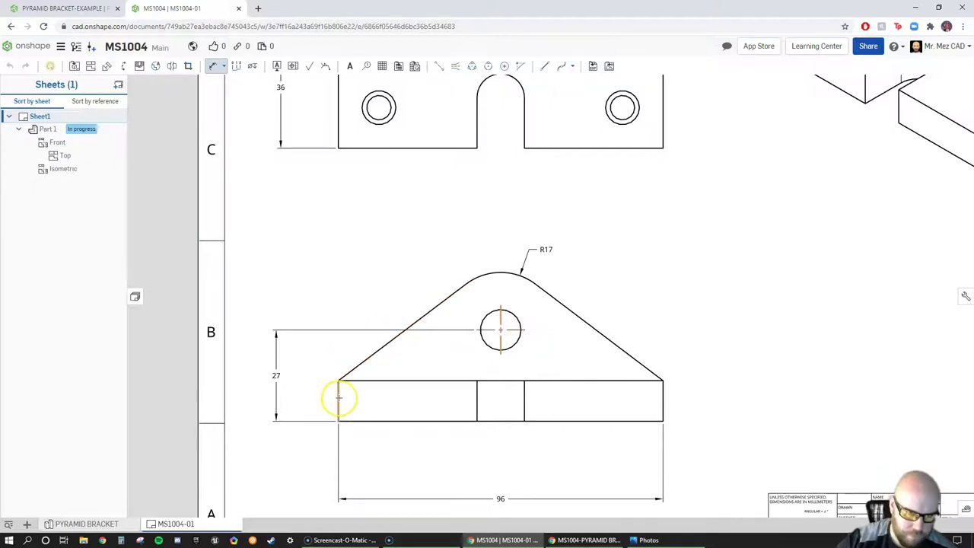
left_click_drag(338, 397, 419, 249)
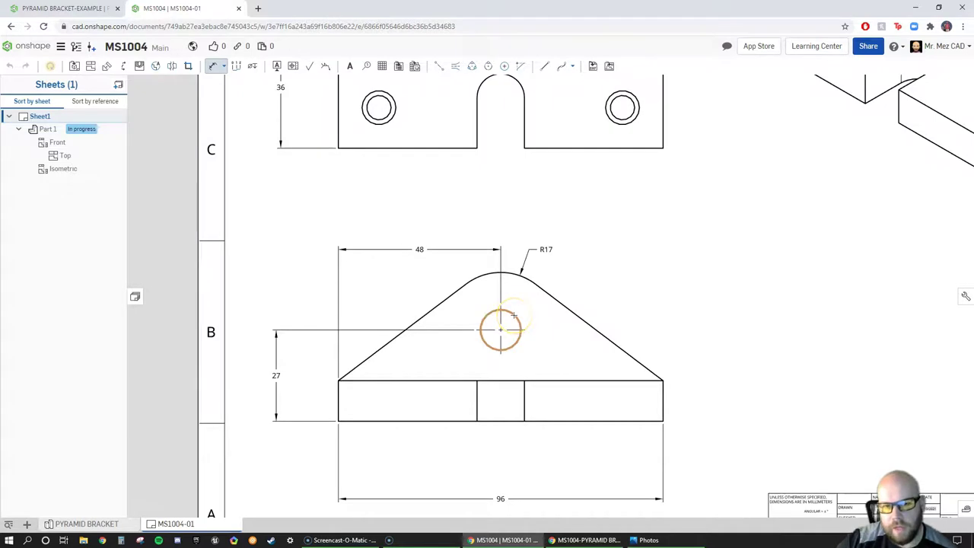
Add a diameter dimension to the front view's round hole, placing it outside the outline at the upper right.
left_click_drag(514, 314, 560, 264)
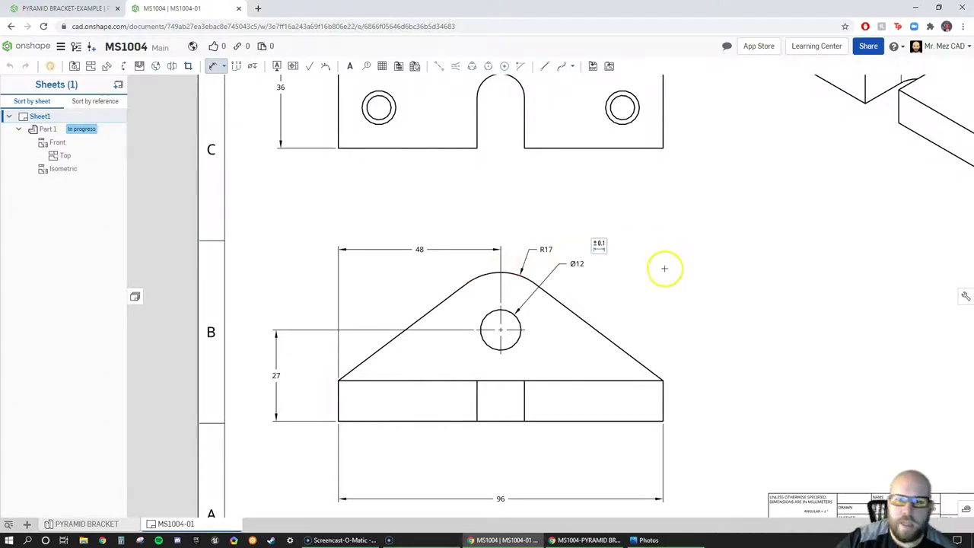
key("Escape")
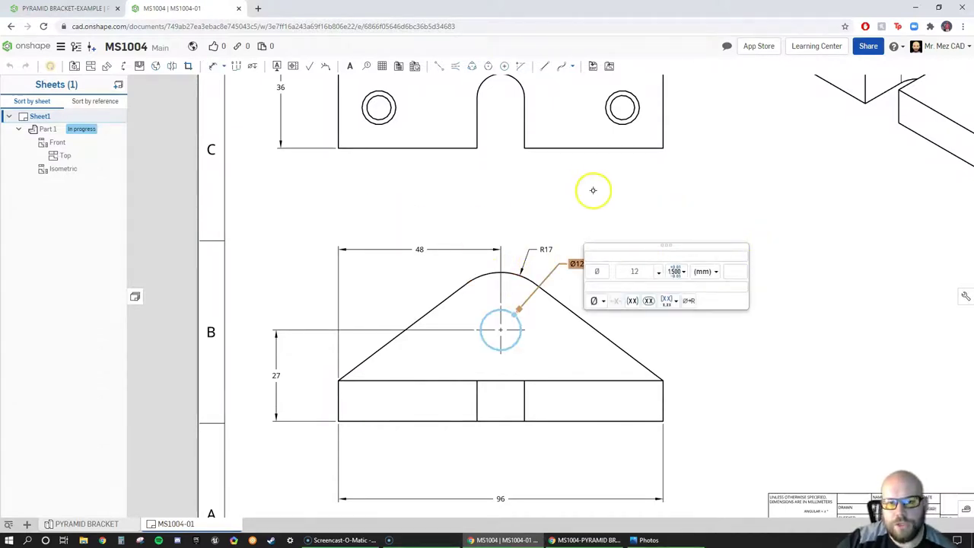
left_click(609, 209)
Raise the front view's hole-location dimension, line up the peak radius label with it, and place the hole diameter label just below the radius.
key("d")
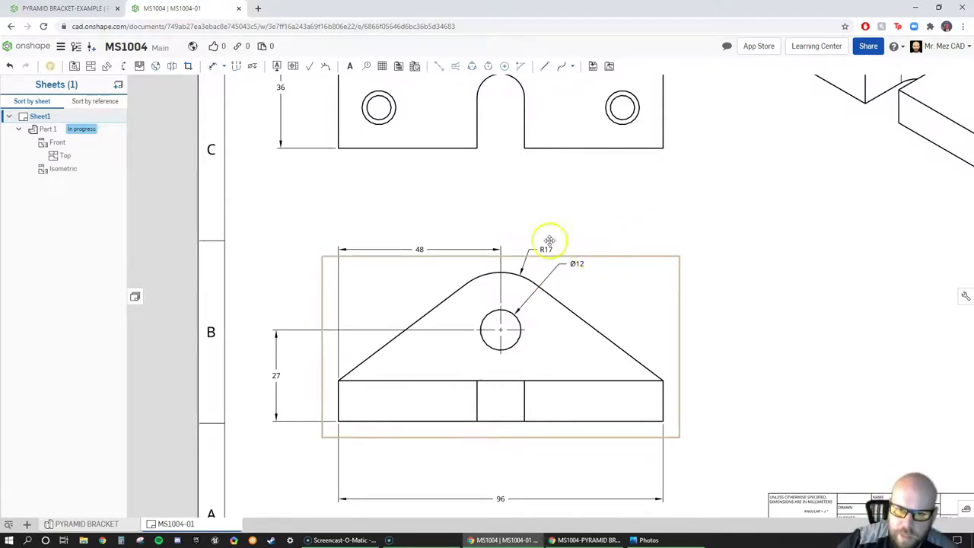
left_click(576, 264)
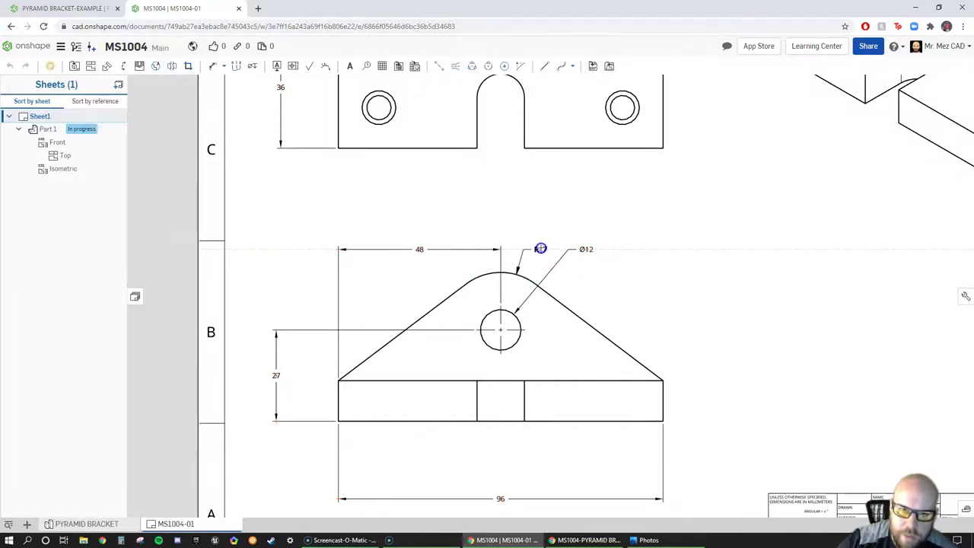
left_click_drag(576, 248, 587, 250)
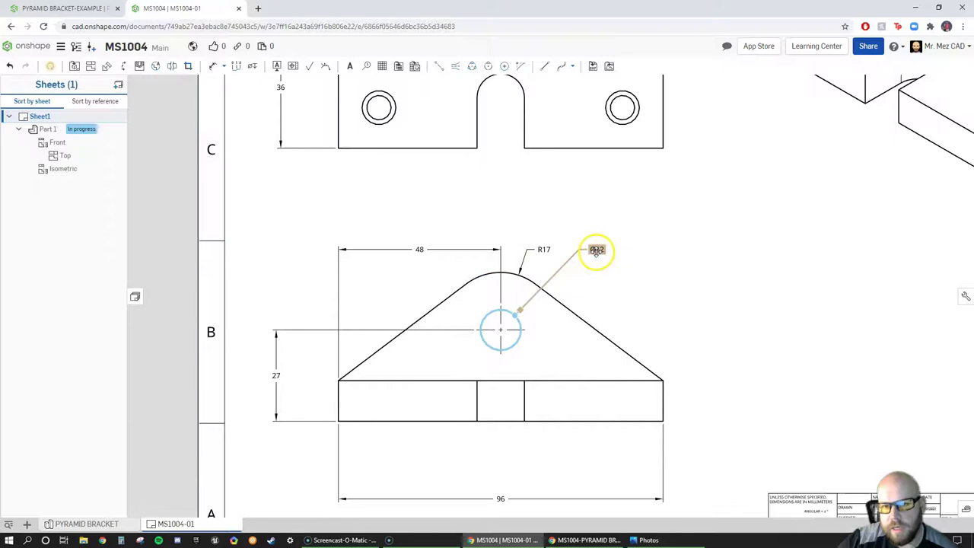
left_click_drag(420, 251, 420, 240)
mouse_move(543, 250)
left_mouse_down()
mouse_move(552, 238)
mouse_move(572, 264)
mouse_move(556, 262)
left_mouse_up()
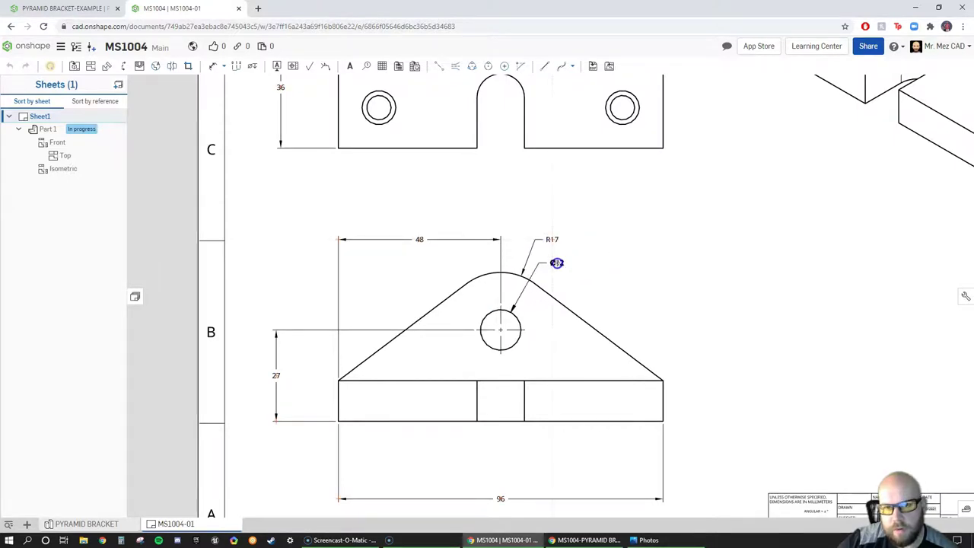
left_click_drag(560, 262, 567, 260)
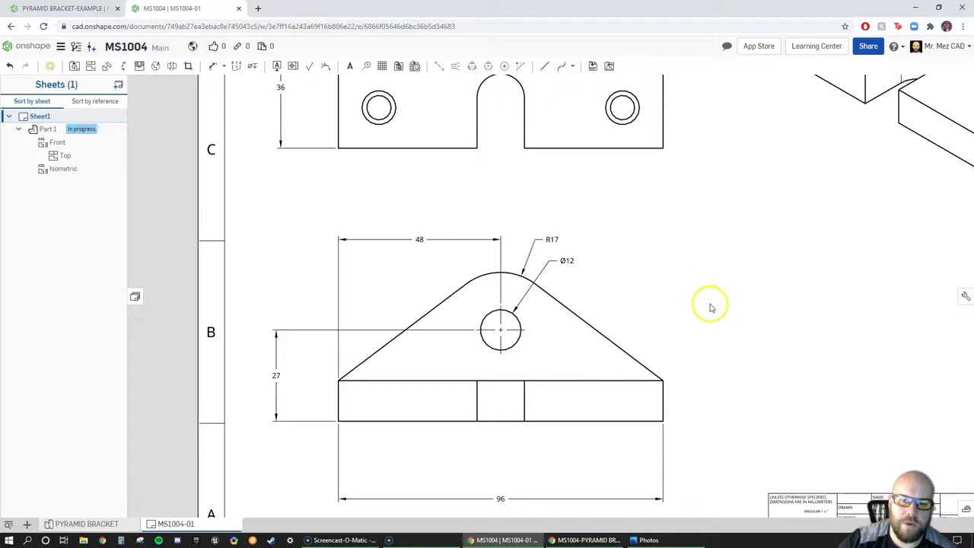
Move the top view's overall depth dimension outward to line up with the front view's hole-height dimension.
scroll(677, 287, "up", 3)
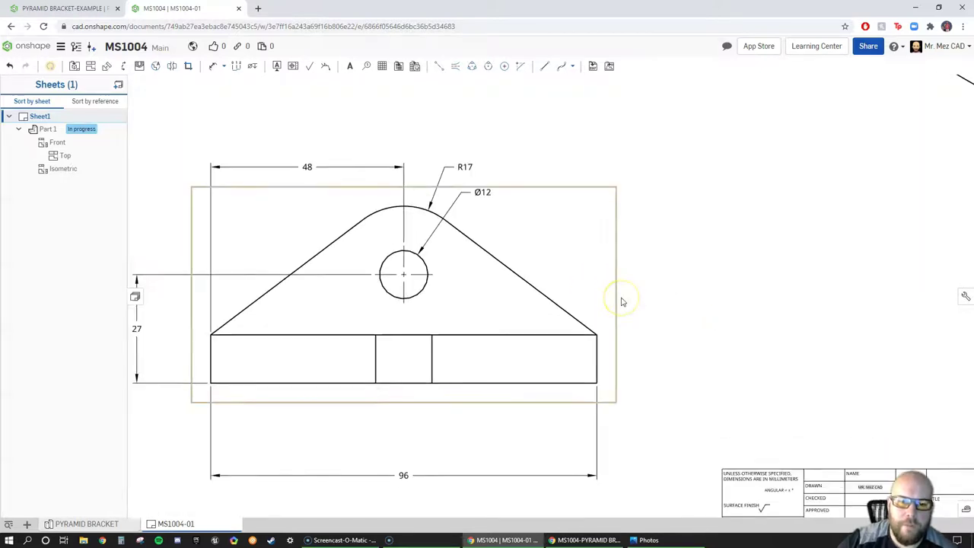
scroll(621, 302, "down", 4)
left_click(676, 310)
scroll(660, 238, "up", 1)
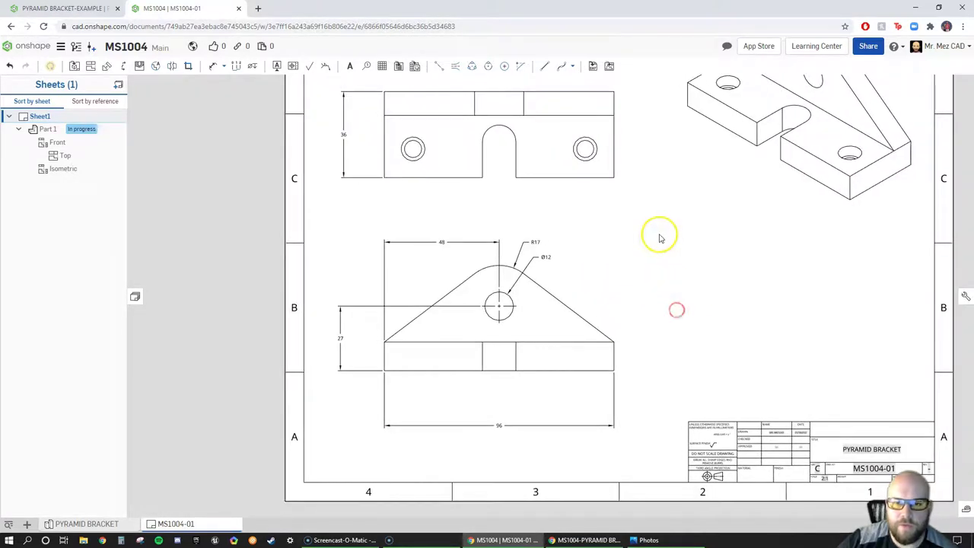
scroll(660, 239, "down", 2)
scroll(628, 252, "down", 2)
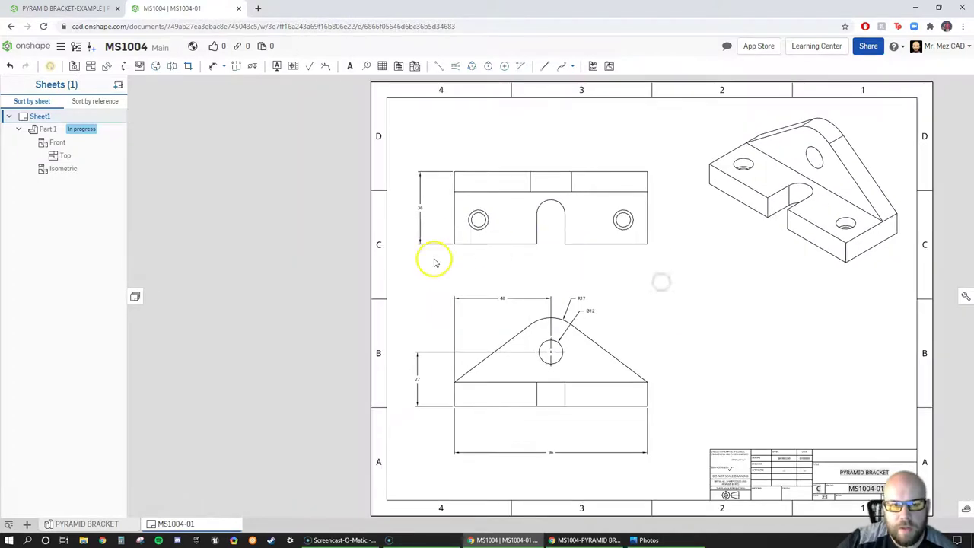
left_click_drag(422, 208, 417, 208)
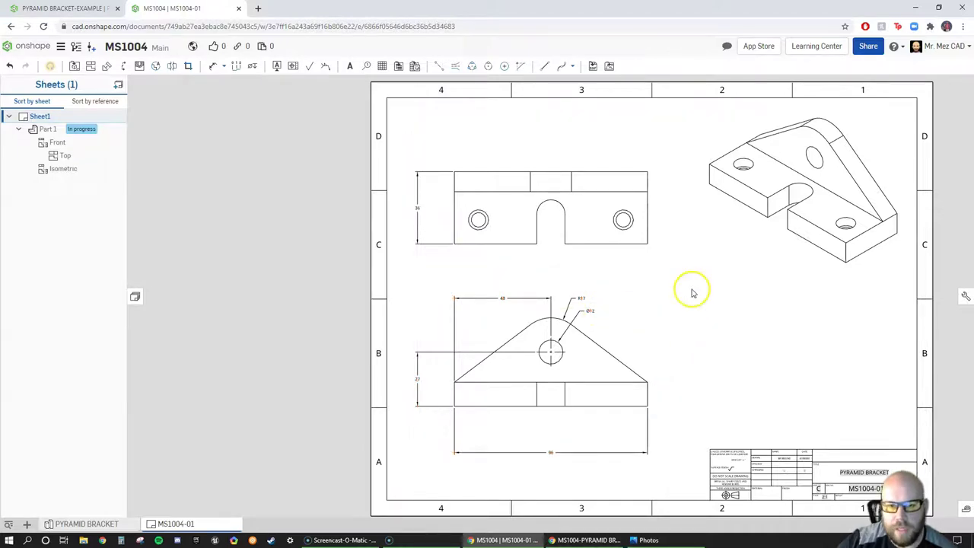
Examine the top and front views for features that still need centerlines and dimensions.
middle_click_drag(668, 303, 646, 324)
scroll(523, 244, "down", 1)
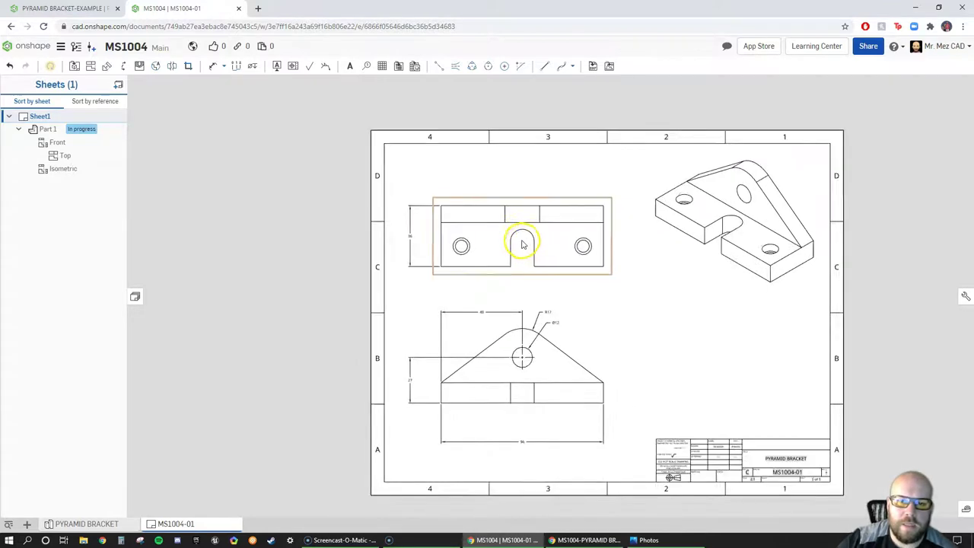
scroll(522, 245, "up", 3)
scroll(522, 244, "up", 3)
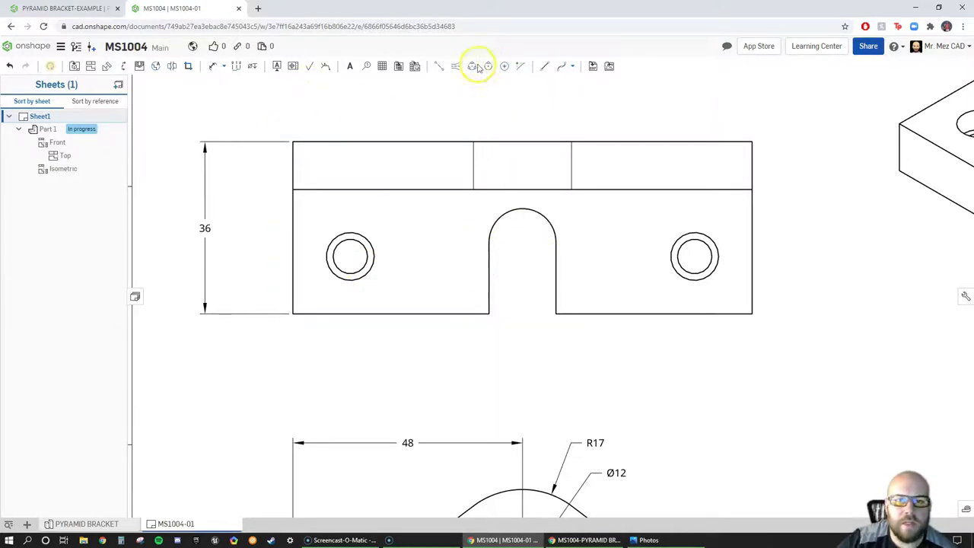
scroll(576, 268, "up", 2)
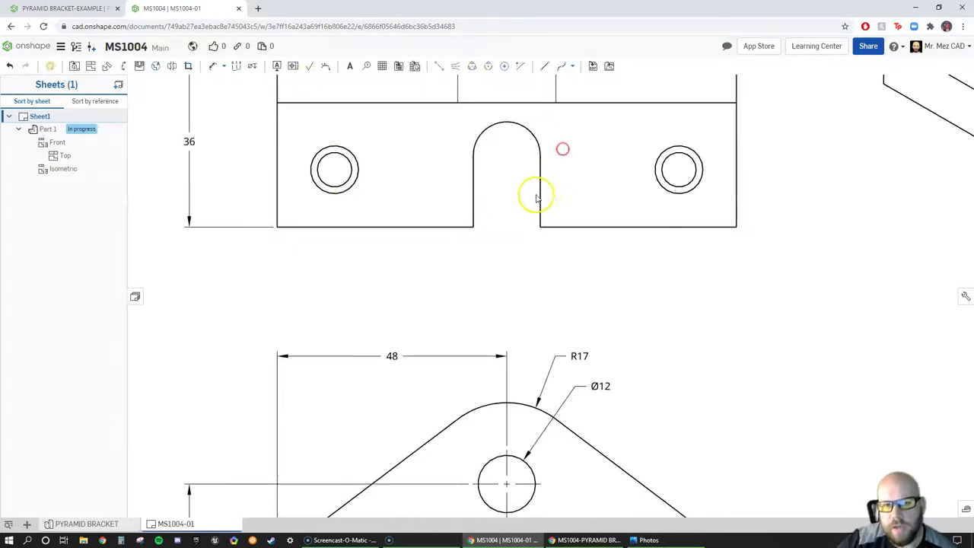
scroll(542, 200, "down", 3)
right_click_drag(578, 189, 525, 143)
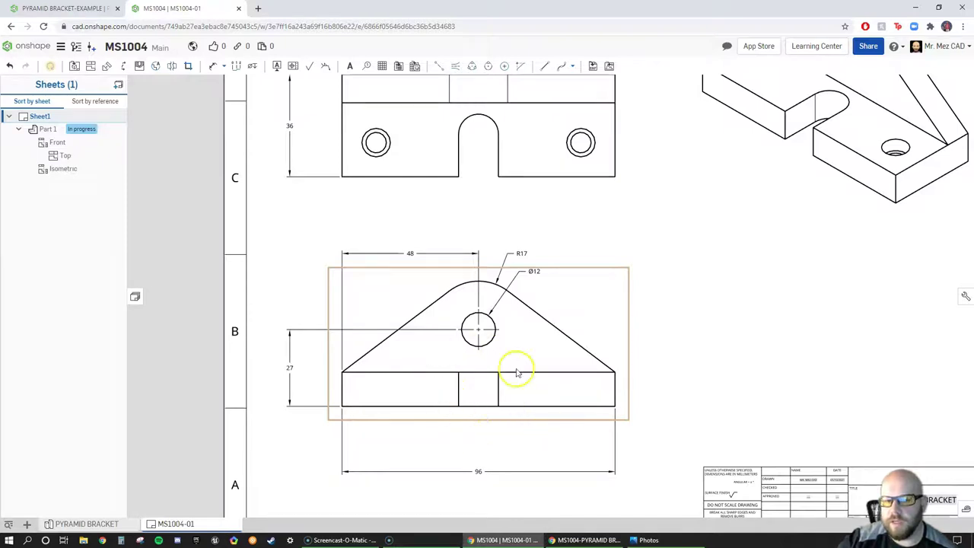
mouse_move(679, 301)
middle_mouse_down()
mouse_move(695, 374)
mouse_move(652, 296)
middle_mouse_up()
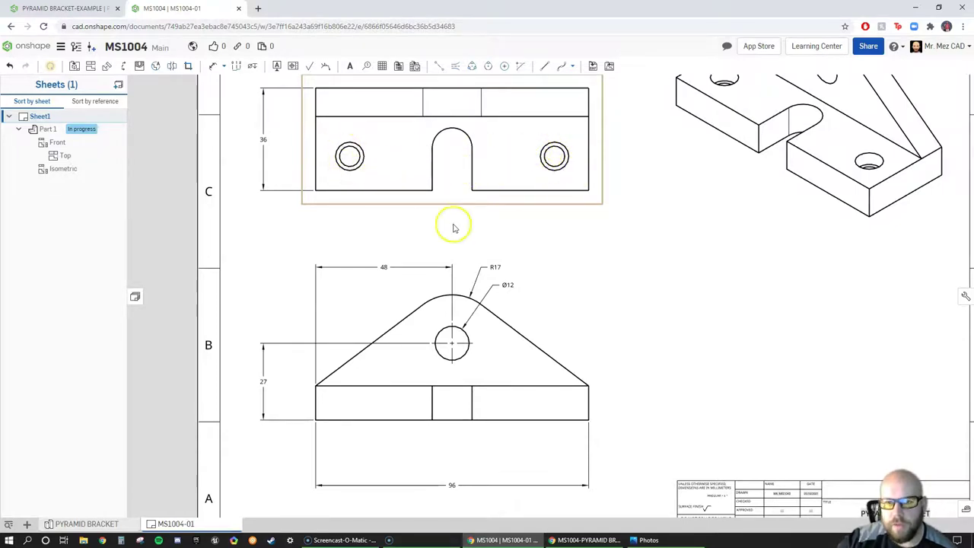
right_click_drag(571, 256, 608, 303)
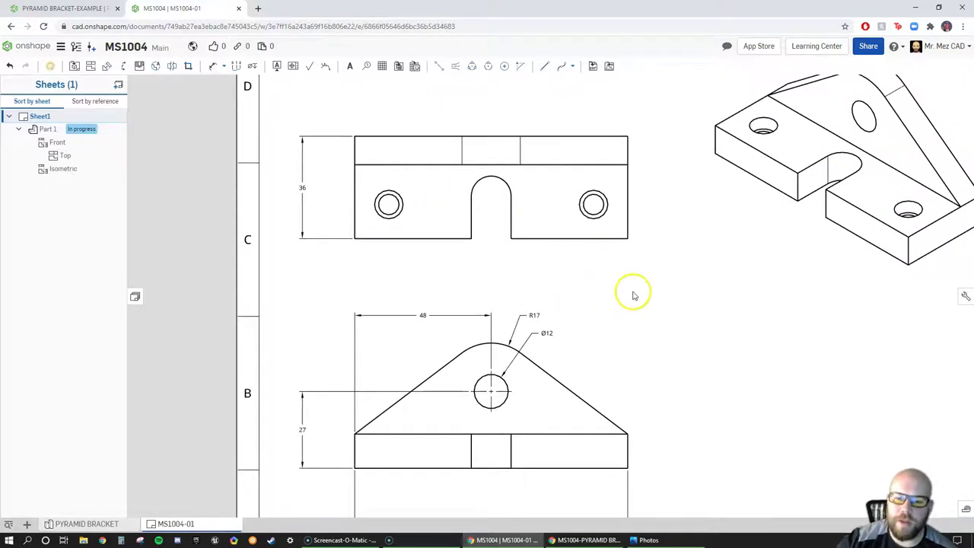
mouse_move(470, 302)
right_mouse_down()
mouse_move(426, 269)
mouse_move(439, 299)
right_mouse_up()
scroll(431, 256, "down", 2)
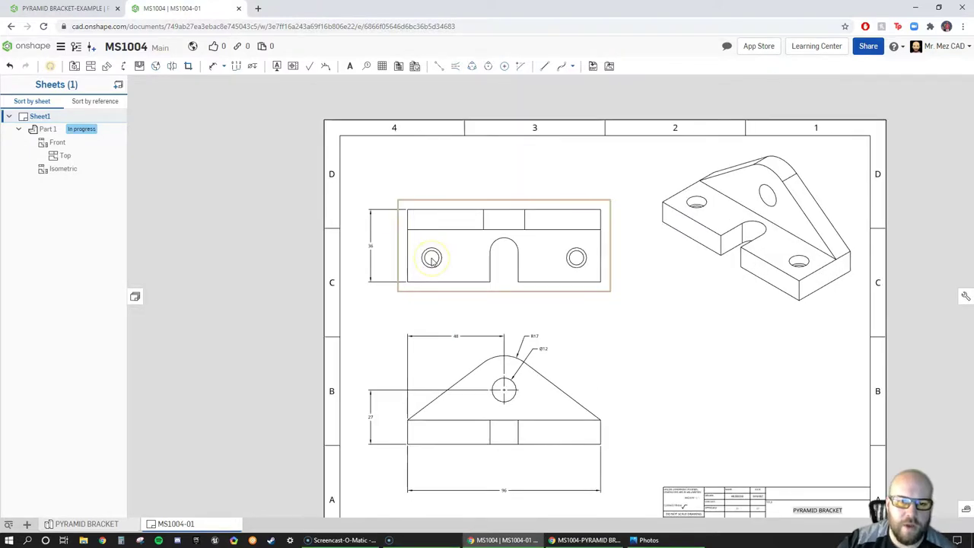
Draw a horizontal centerline across the top view slot's arc ends and a vertical centerline from the arc's top to its center.
scroll(431, 256, "up", 5)
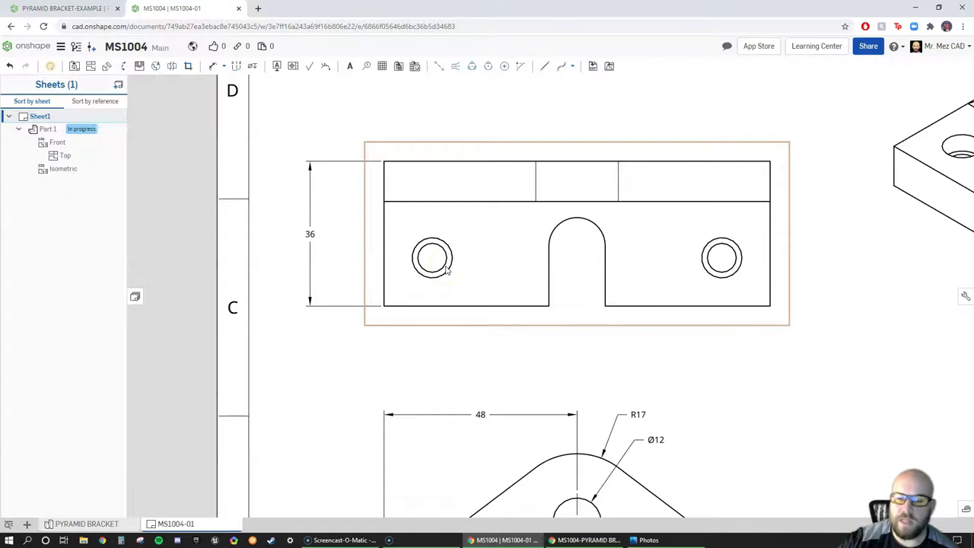
right_click_drag(500, 263, 461, 267)
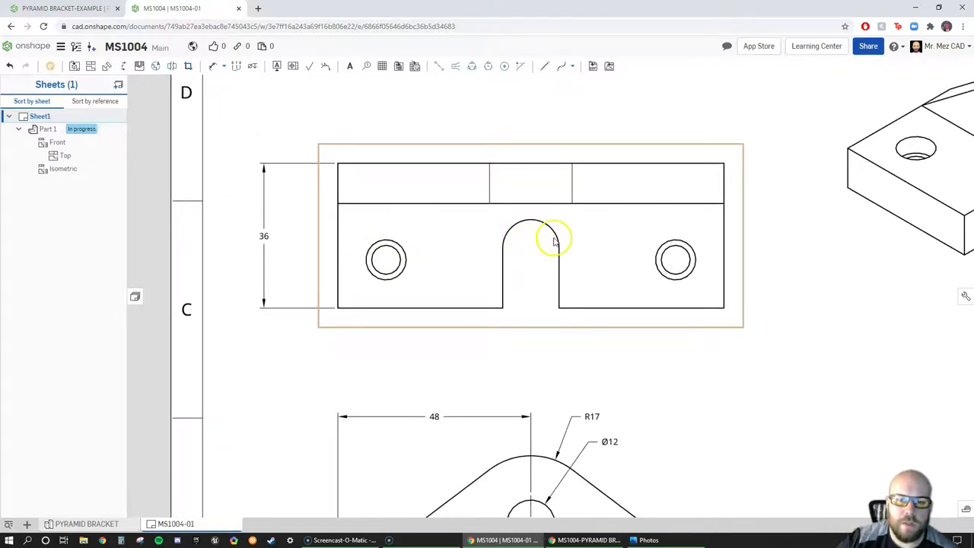
left_click(439, 66)
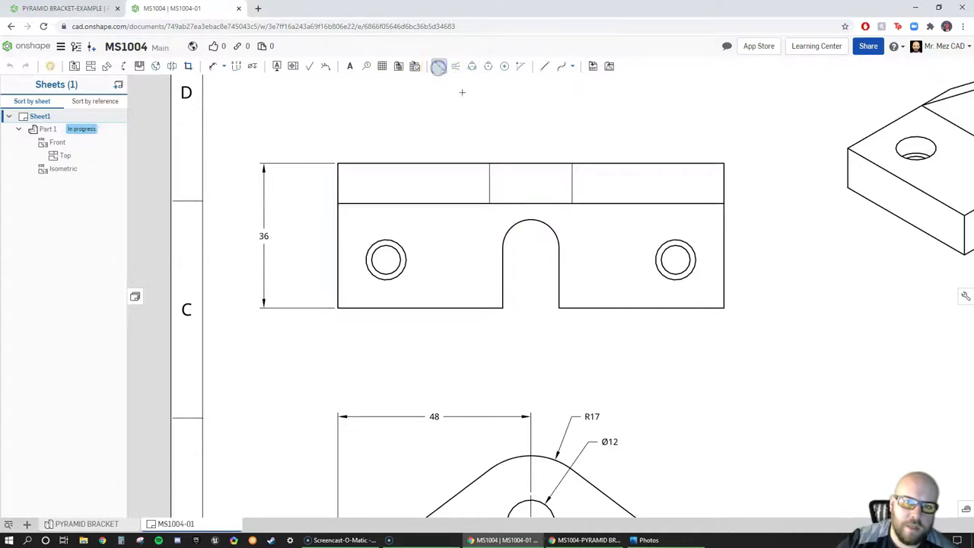
left_click(502, 248)
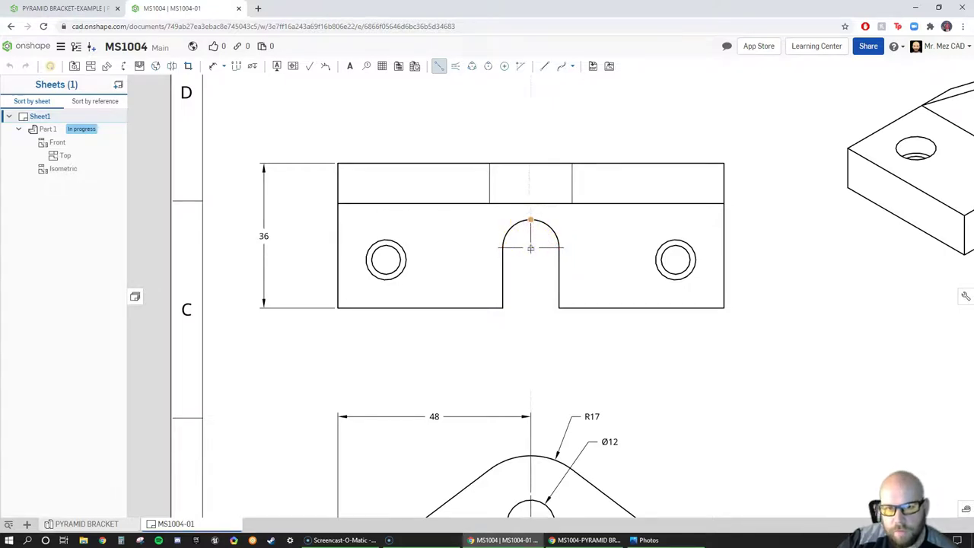
left_click(530, 261)
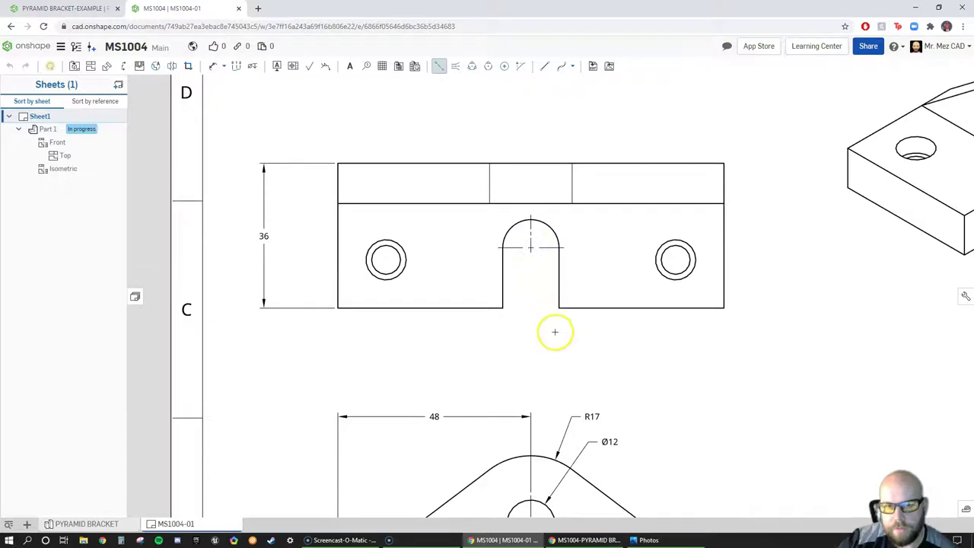
key("Escape")
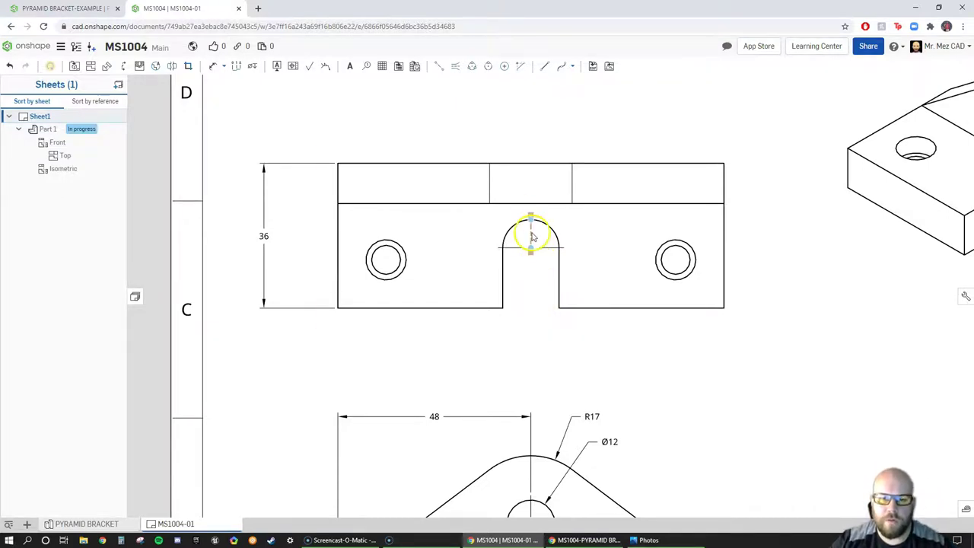
Extend the slot's vertical centerline down just past the front edge of the top view.
left_click_drag(532, 237, 531, 319)
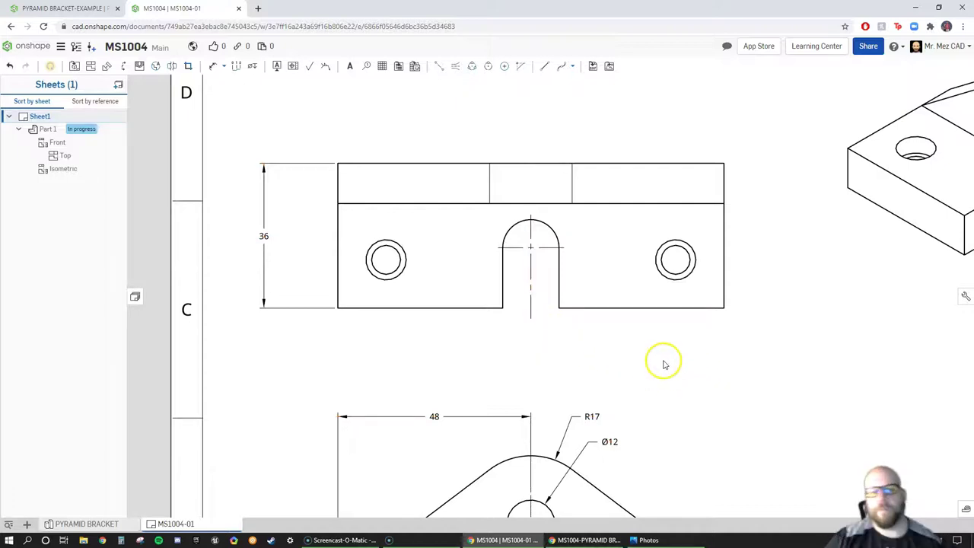
mouse_move(677, 383)
middle_mouse_down()
mouse_move(606, 326)
mouse_move(585, 322)
middle_mouse_up()
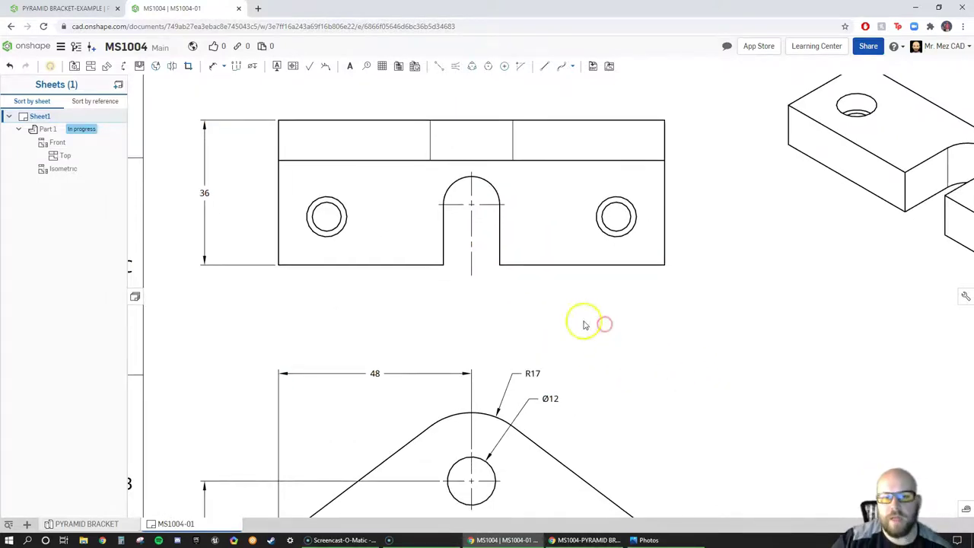
left_click(391, 246)
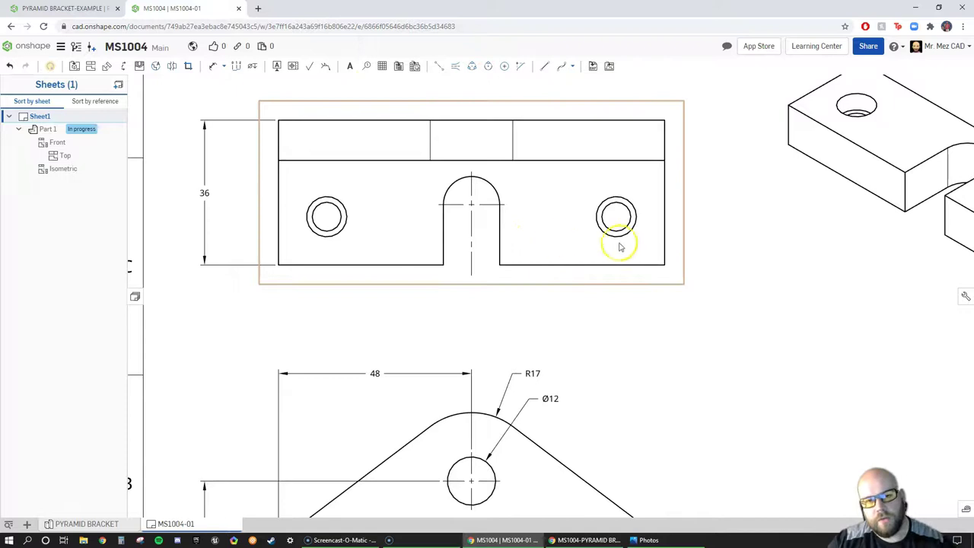
Dimension the distance from the top view's rear edge to the slot arc's horizontal centerline, placing it right of the view.
key("d")
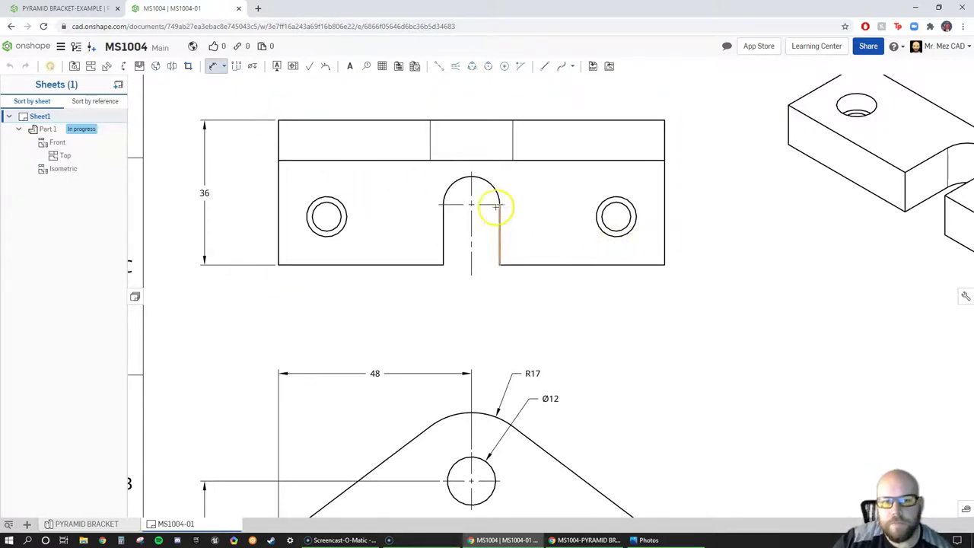
right_click_drag(718, 231, 715, 260)
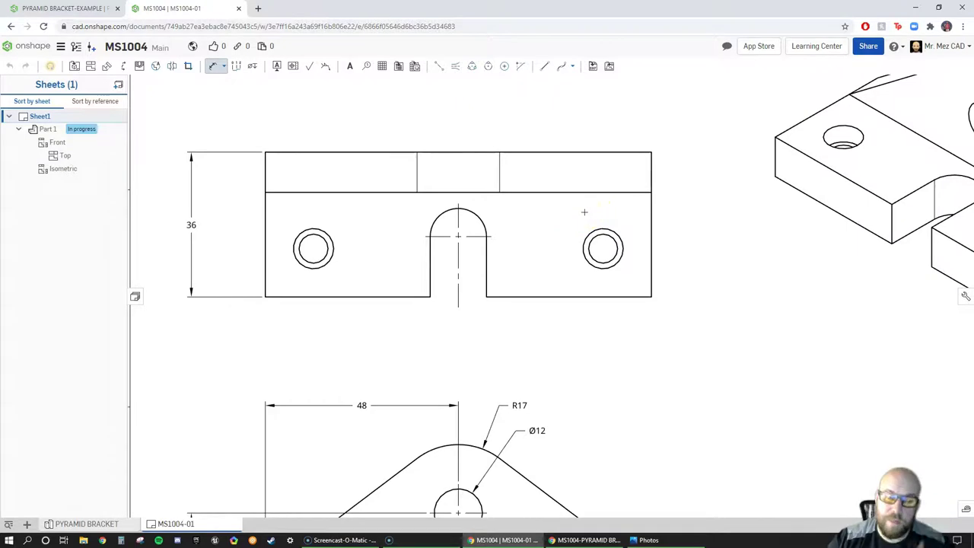
left_click(482, 129)
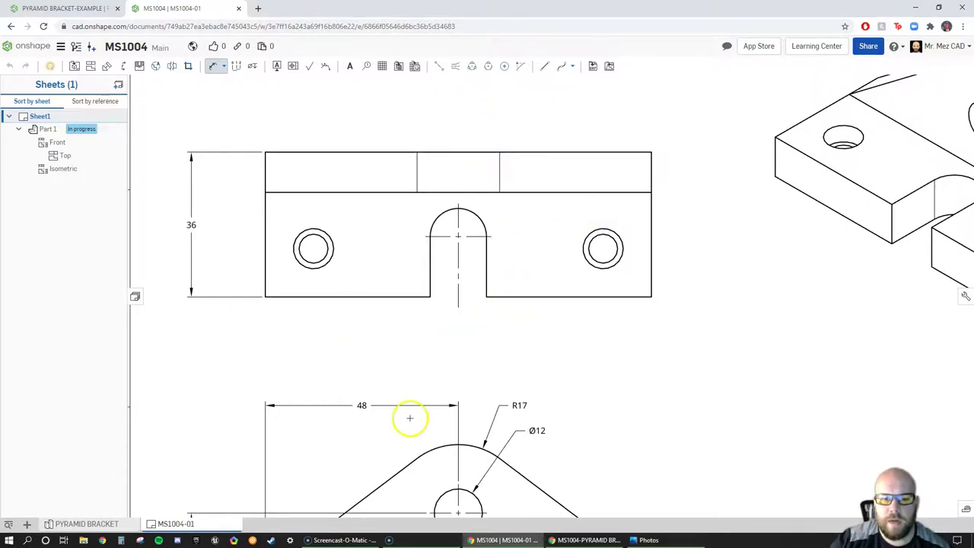
scroll(556, 182, "down", 3)
scroll(592, 432, "down", 4)
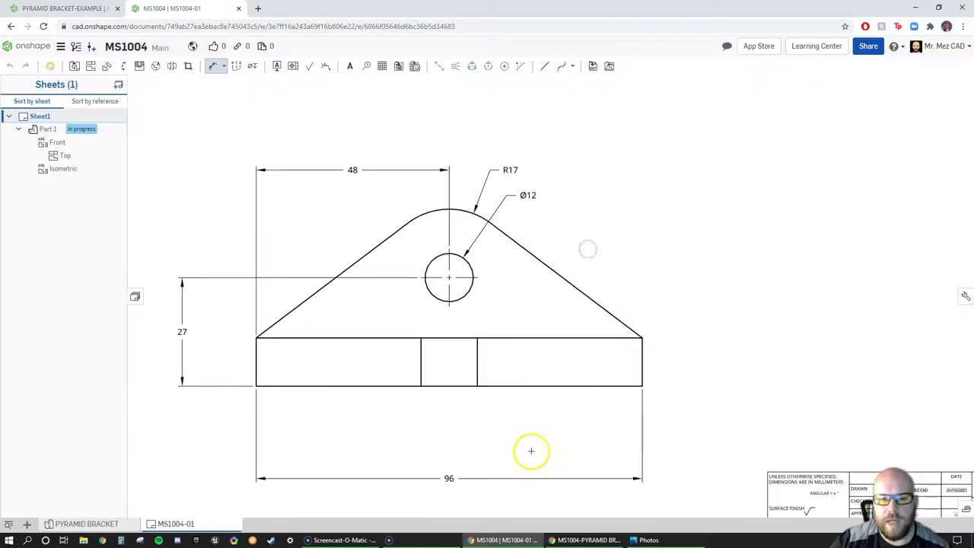
mouse_move(598, 209)
right_mouse_down()
mouse_move(615, 241)
mouse_move(630, 205)
right_mouse_up()
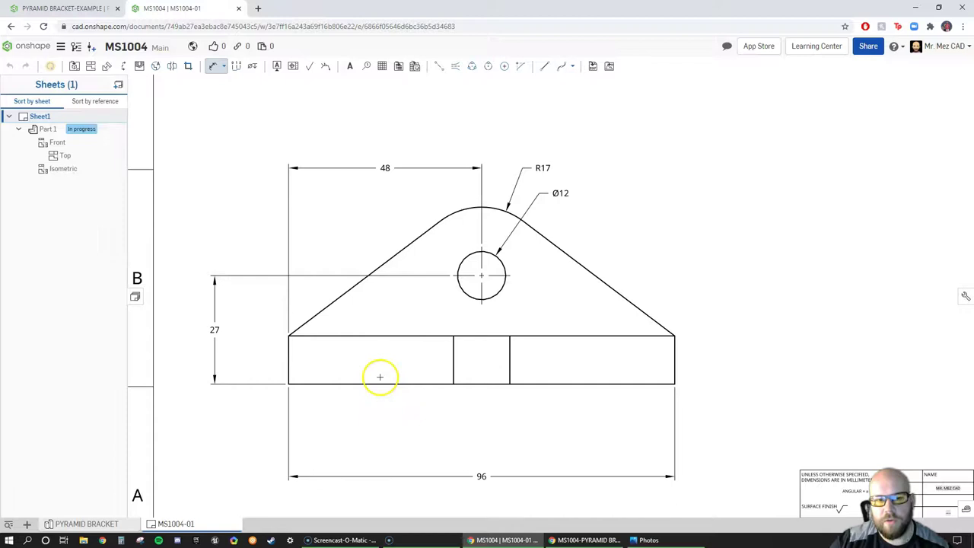
scroll(589, 304, "up", 6)
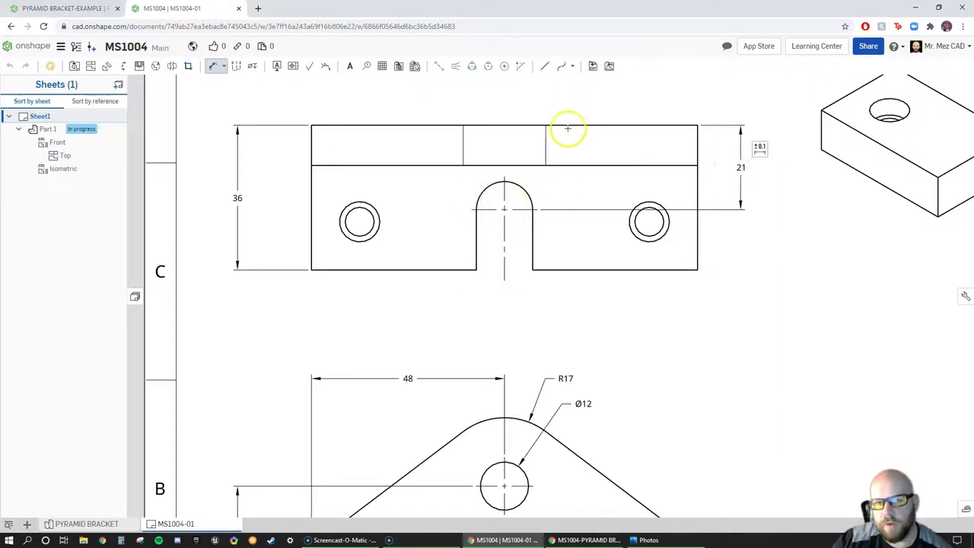
Dimension the base thickness at the left end of the front view, placing it inside the hole-height dimension.
mouse_move(735, 361)
right_mouse_down()
mouse_move(705, 300)
mouse_move(663, 322)
mouse_move(637, 313)
right_mouse_up()
scroll(664, 332, "up", 3)
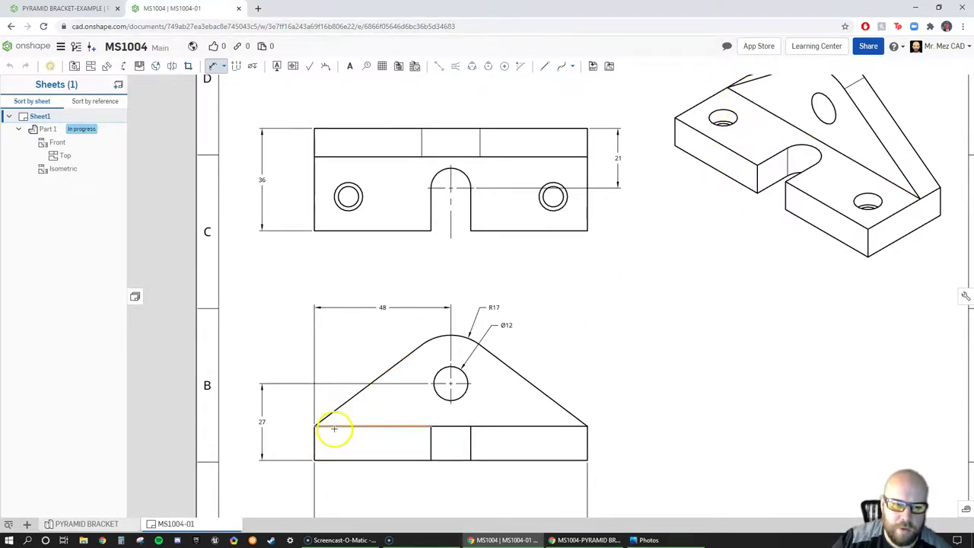
left_click(332, 458)
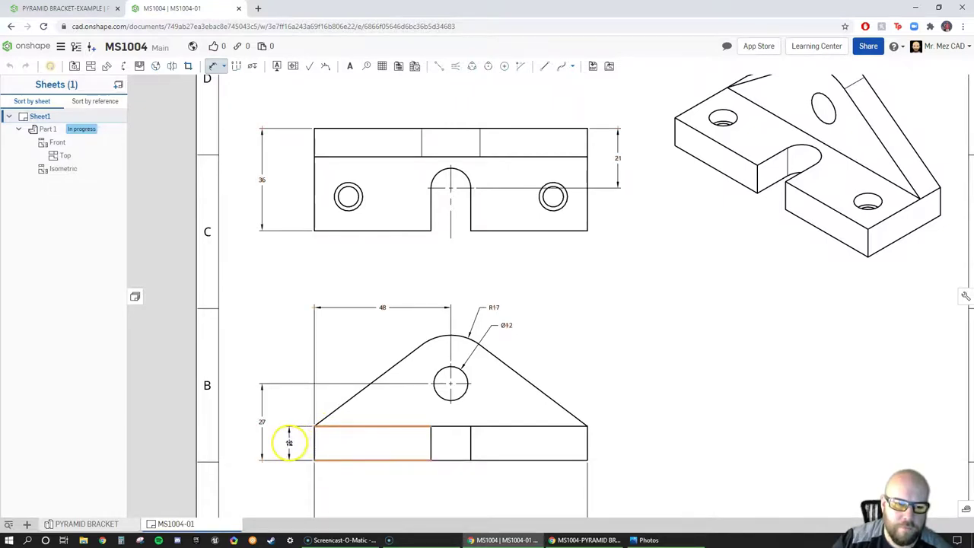
left_click(583, 322)
middle_click_drag(586, 293, 632, 320)
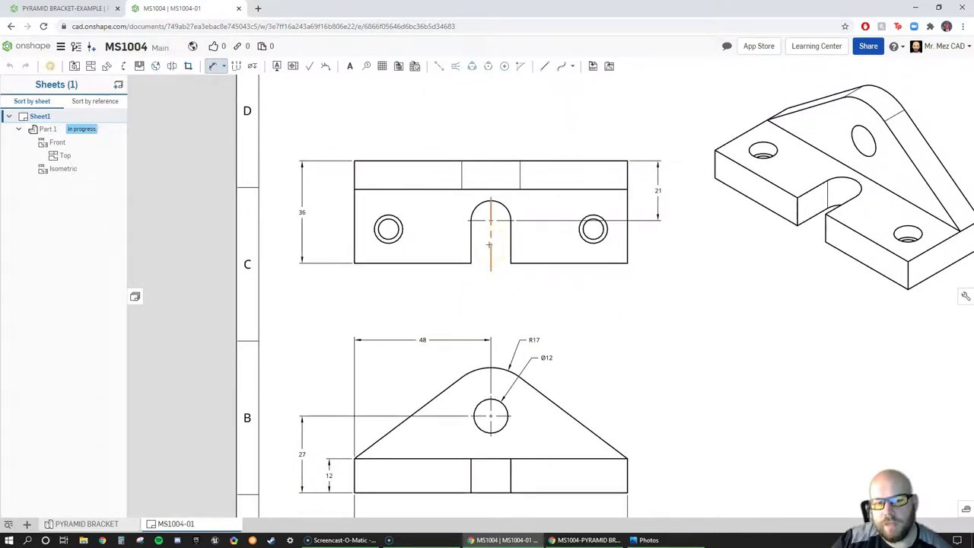
Dimension the distance from the top view's left edge to the slot's vertical centerline, placing it above the view.
left_click(505, 428)
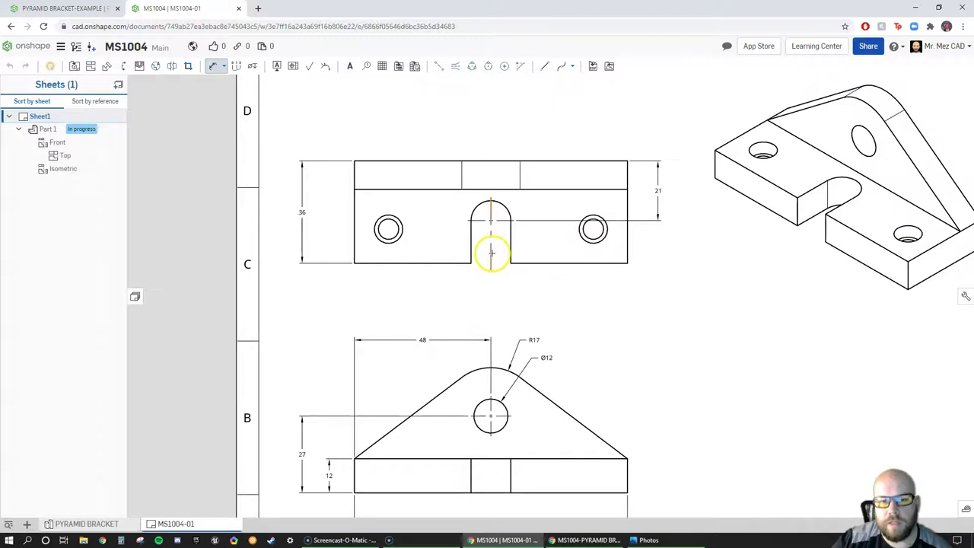
left_click(492, 254)
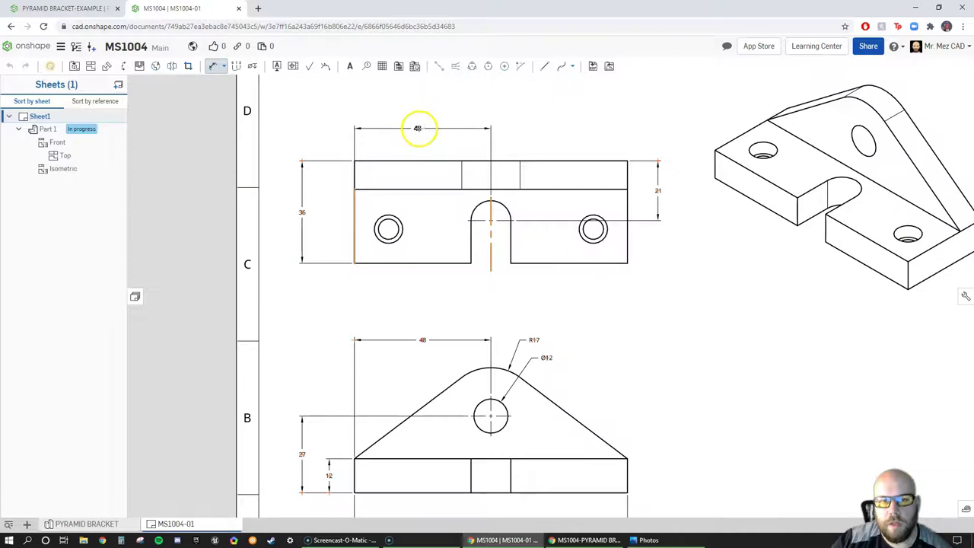
left_click(422, 129)
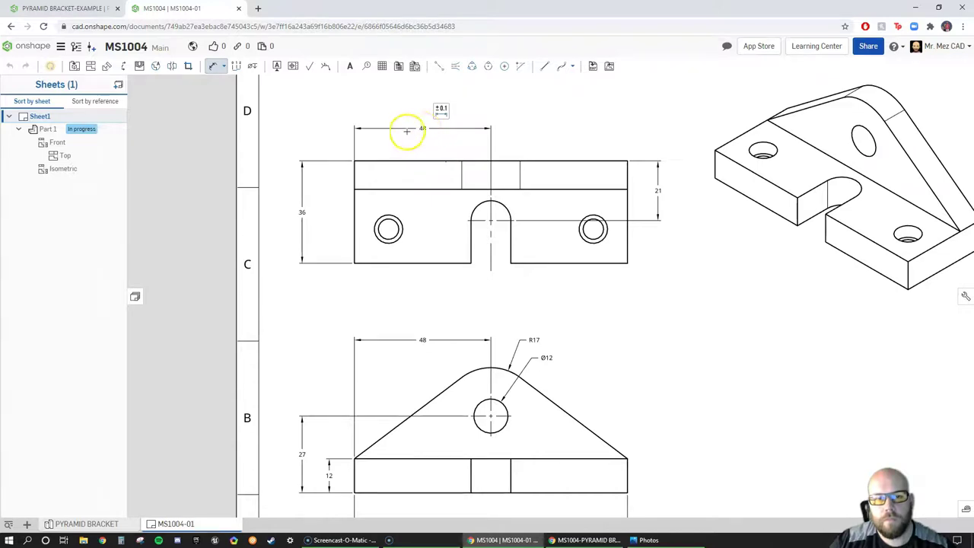
Move the slot-location dimension's left extension line origin up to the top view's rear left corner.
key("Escape")
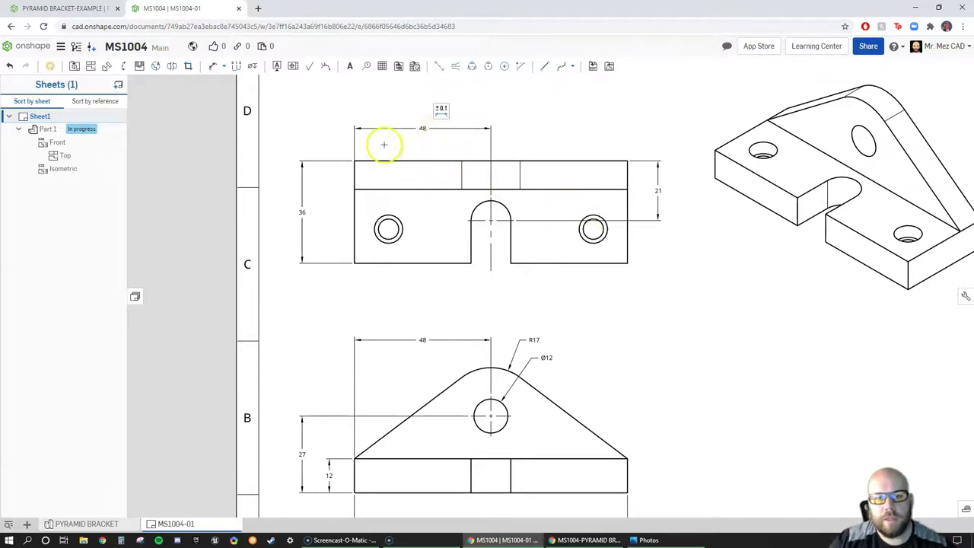
left_click(354, 147)
left_click_drag(361, 190, 356, 156)
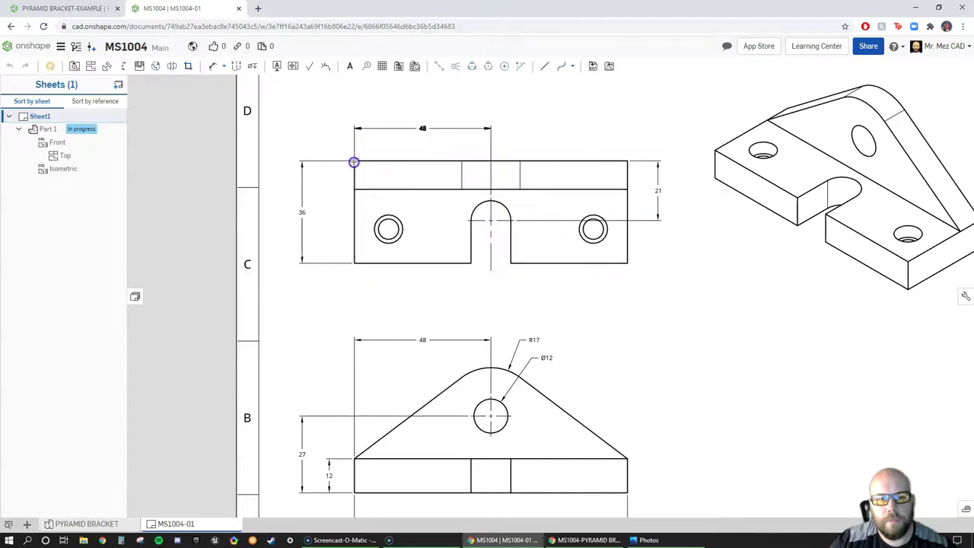
left_click(359, 163)
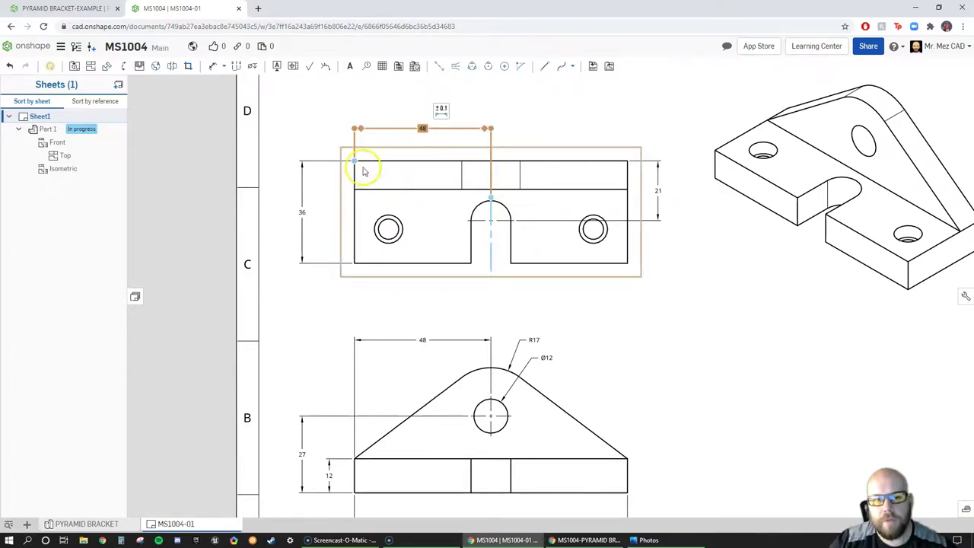
left_click(573, 322)
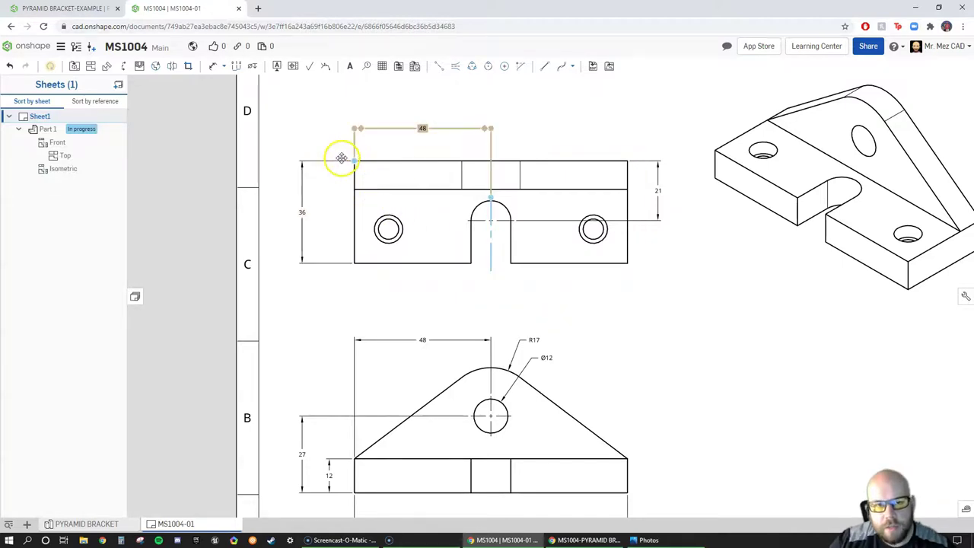
Examine where the dimension extension lines meet the top view's rear left corner.
scroll(340, 157, "down", 2)
scroll(347, 161, "up", 5)
scroll(358, 166, "up", 2)
scroll(360, 168, "down", 5)
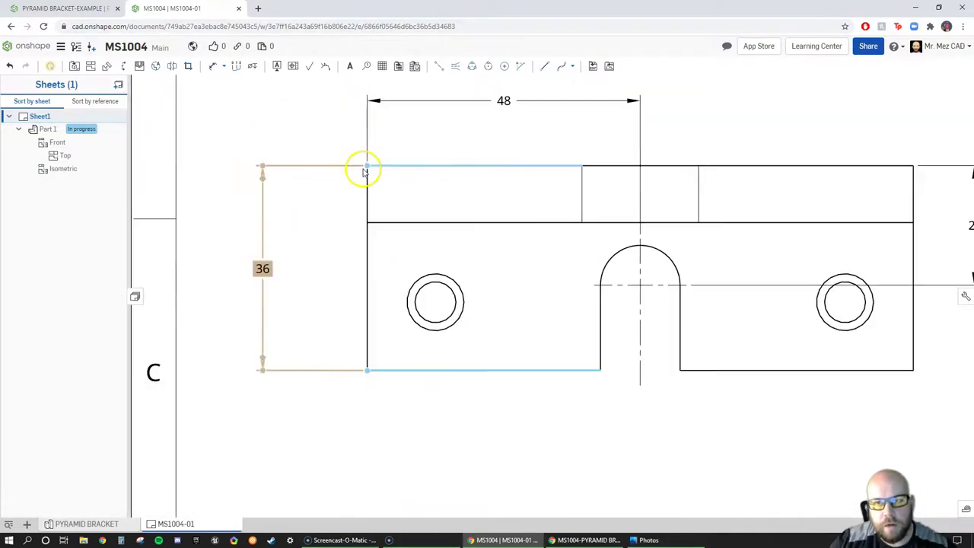
left_click(360, 165)
left_click(608, 346)
scroll(568, 339, "up", 1)
scroll(553, 341, "down", 1)
scroll(553, 341, "down", 2)
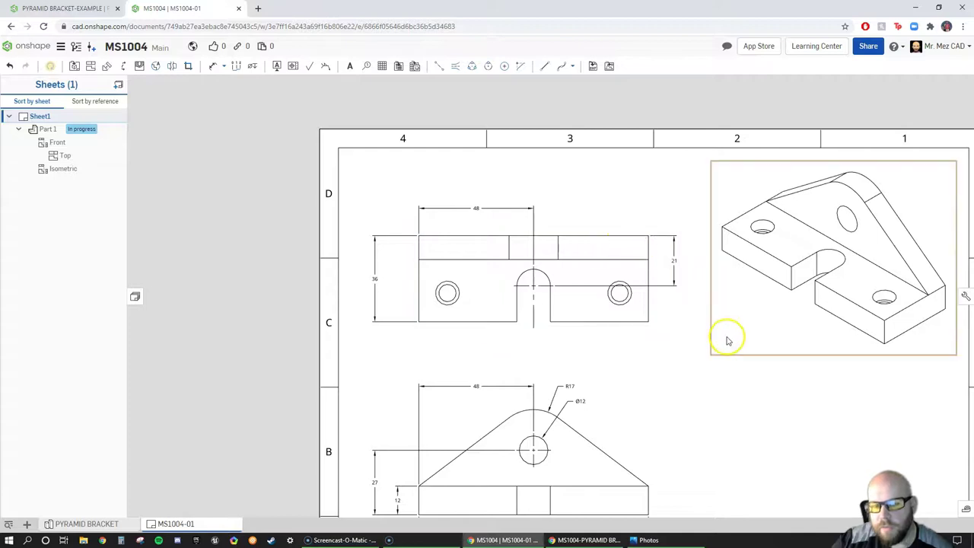
Draw horizontal and vertical centerlines across the outer circle of the top view's left hole.
middle_click_drag(692, 374, 633, 340)
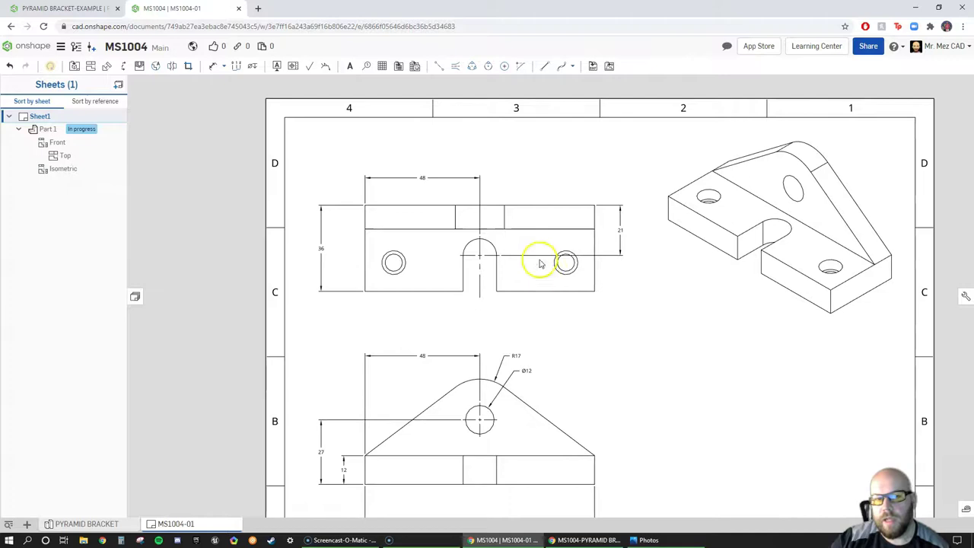
left_click(440, 67)
scroll(388, 264, "down", 1)
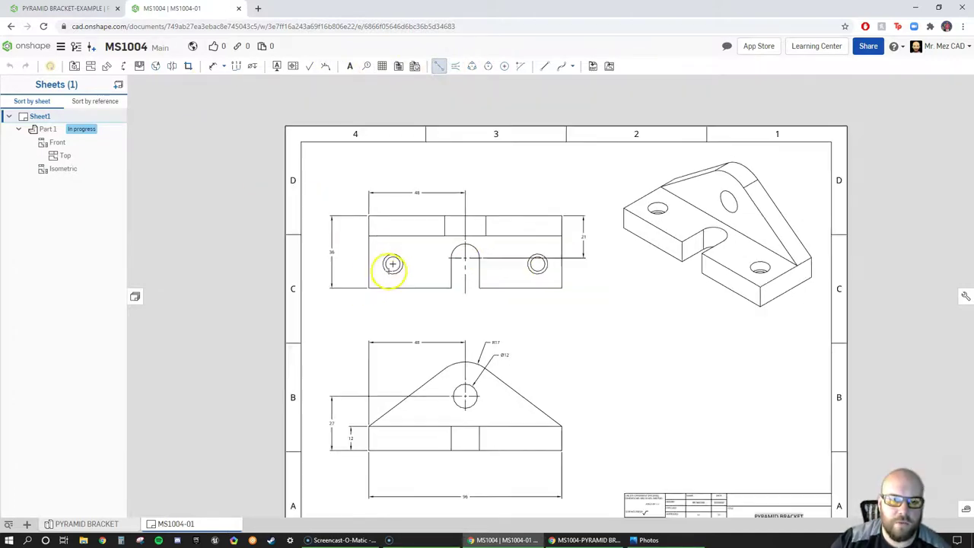
scroll(389, 265, "up", 3)
scroll(386, 264, "up", 2)
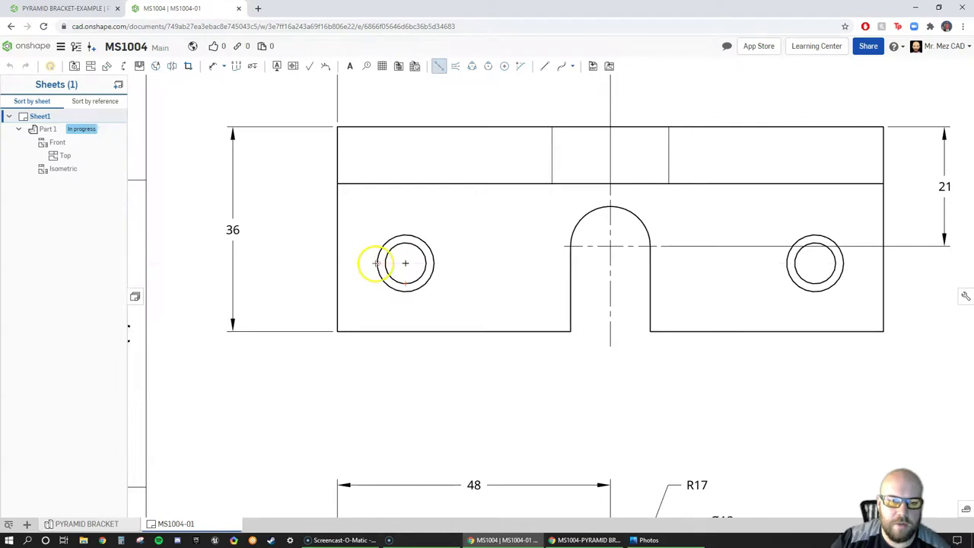
left_click(376, 263)
left_click(435, 264)
left_click(406, 236)
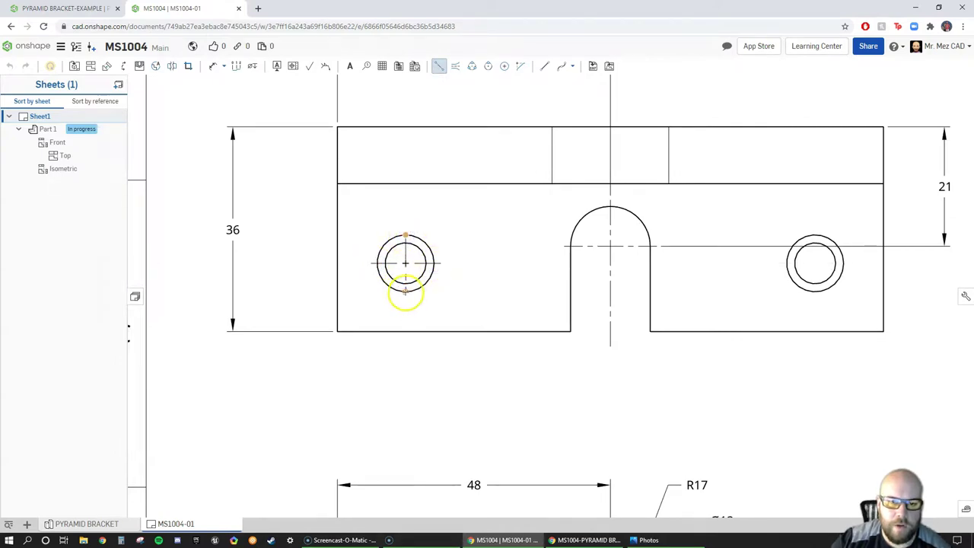
left_click(405, 292)
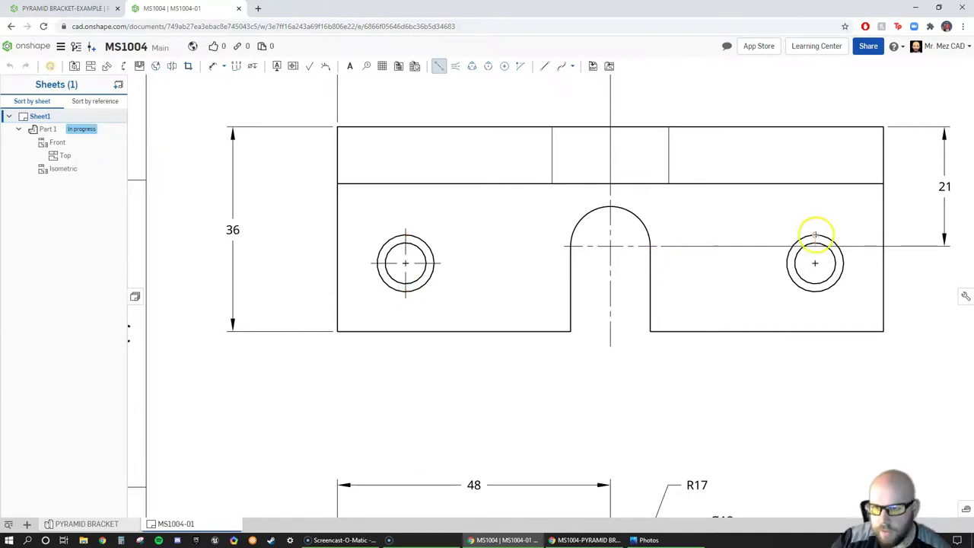
Draw vertical and horizontal centerlines across the outer circle of the top view's right hole.
left_click(815, 236)
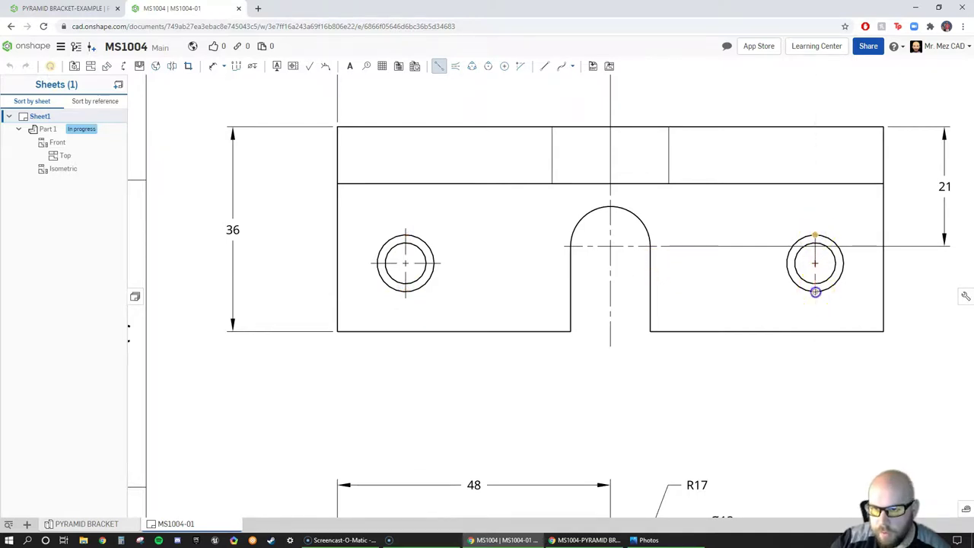
left_click(815, 292)
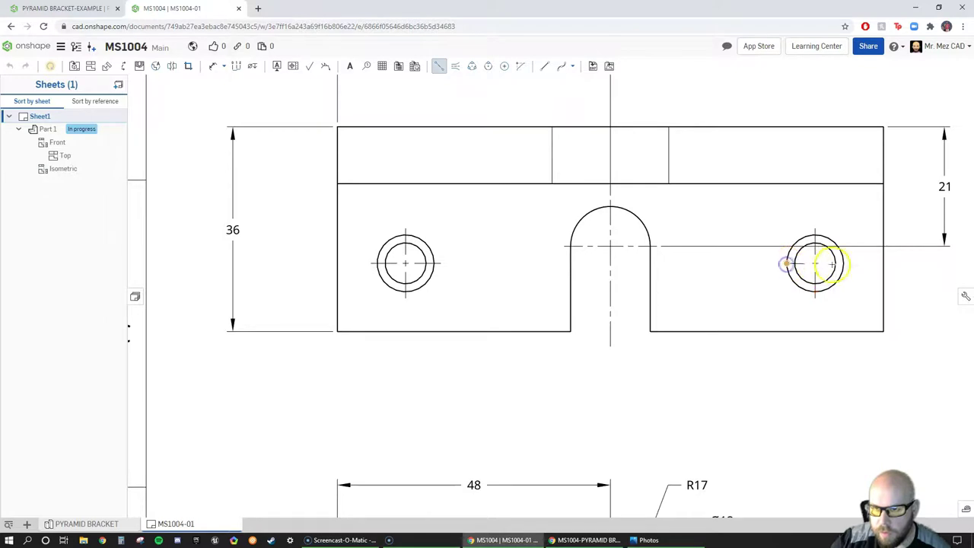
left_click(844, 262)
scroll(502, 326, "up", 2)
scroll(426, 350, "down", 5)
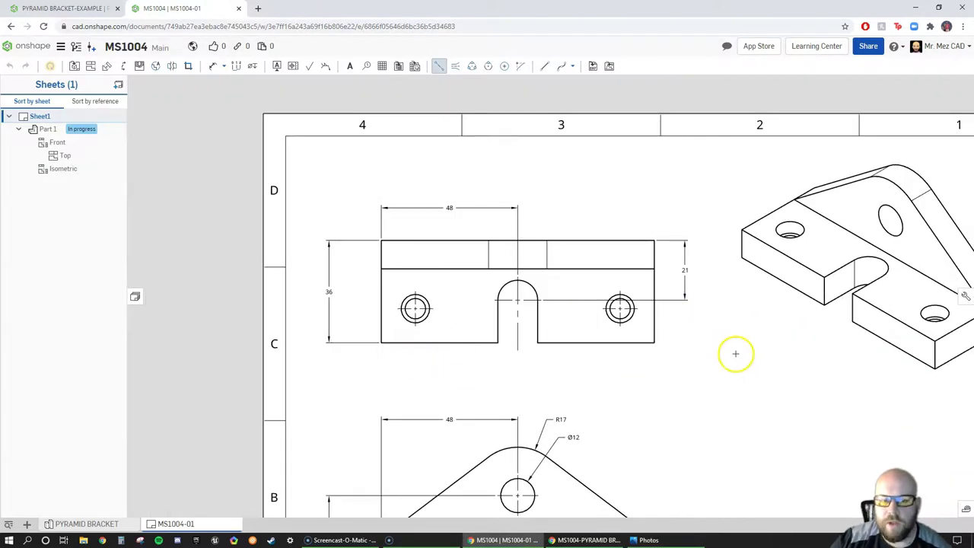
scroll(713, 335, "up", 1)
scroll(667, 320, "down", 1)
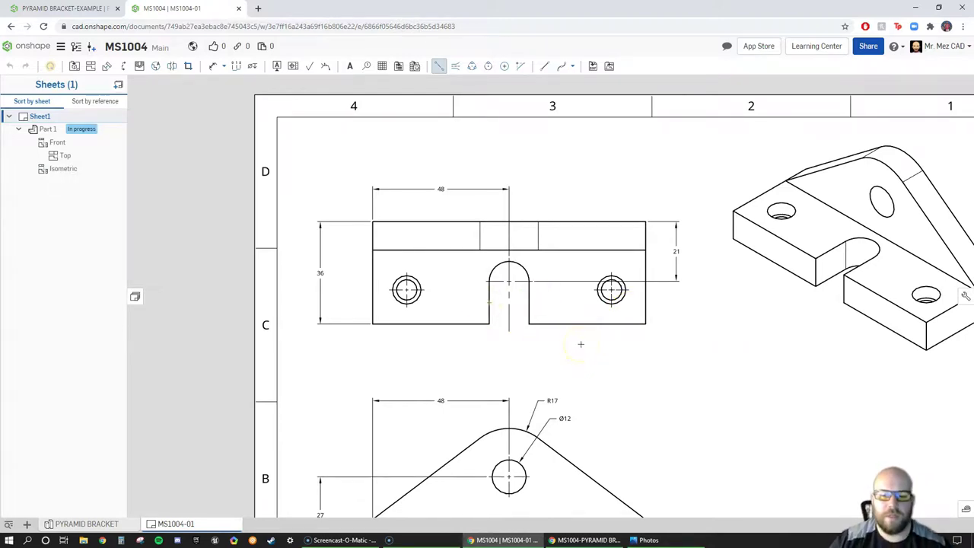
key("Escape")
left_click(441, 192)
key("Escape")
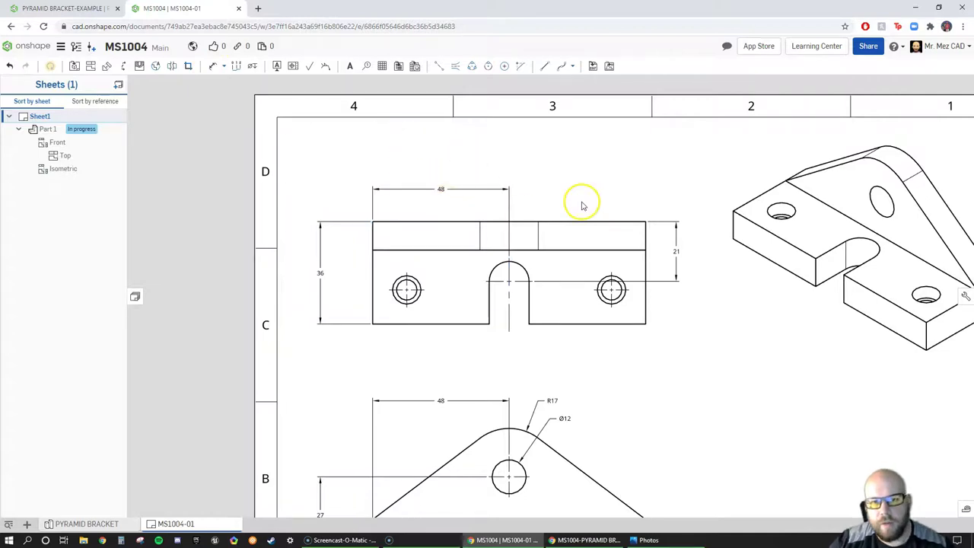
Dimension the slot's width between its two straight sides, placing it centered below the top view's front edge.
key("c")
right_click_drag(544, 357, 568, 312)
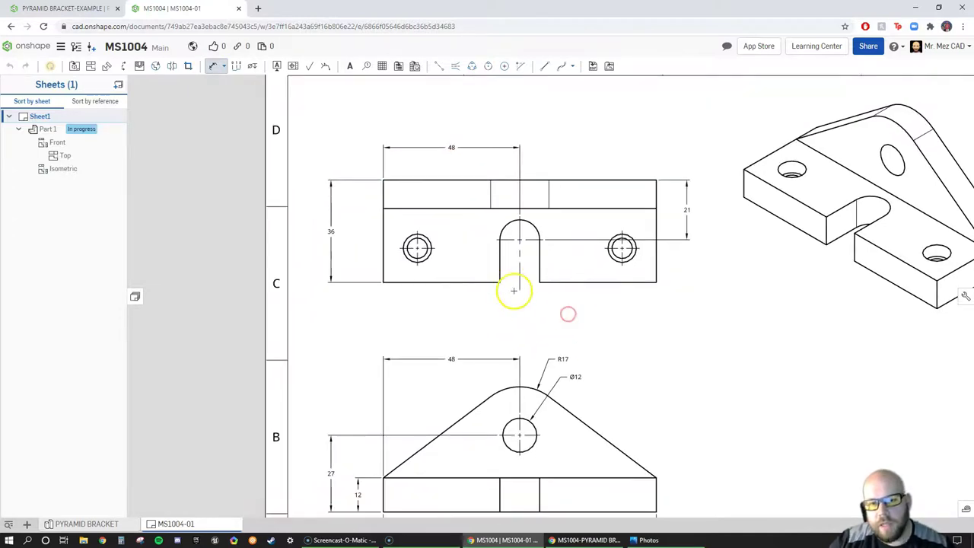
scroll(513, 289, "up", 5)
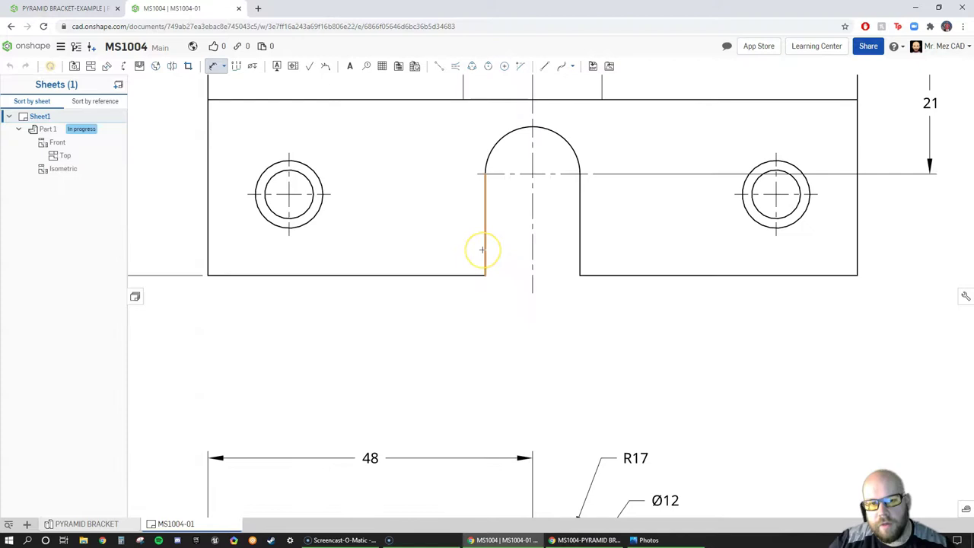
left_click_drag(482, 249, 579, 254)
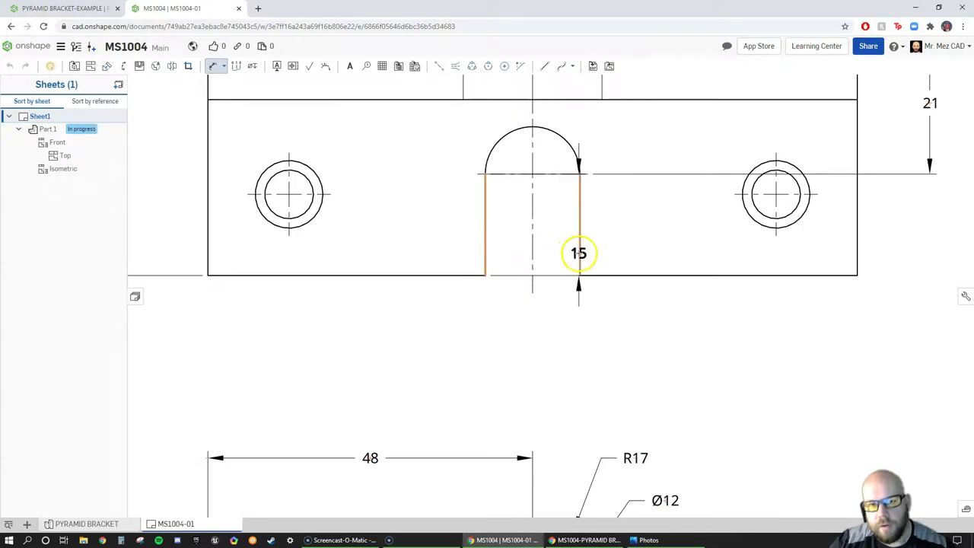
left_click(578, 253)
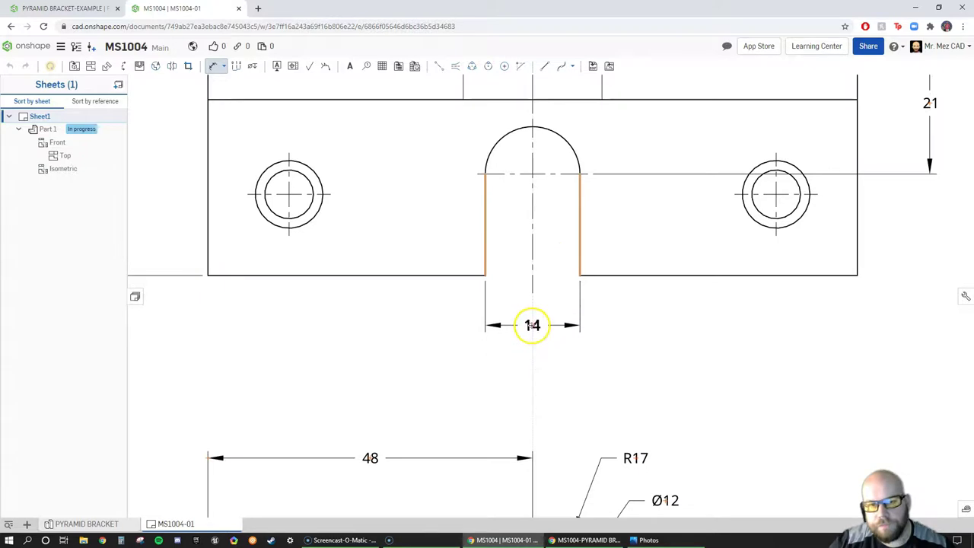
left_click(520, 336)
scroll(517, 358, "down", 5)
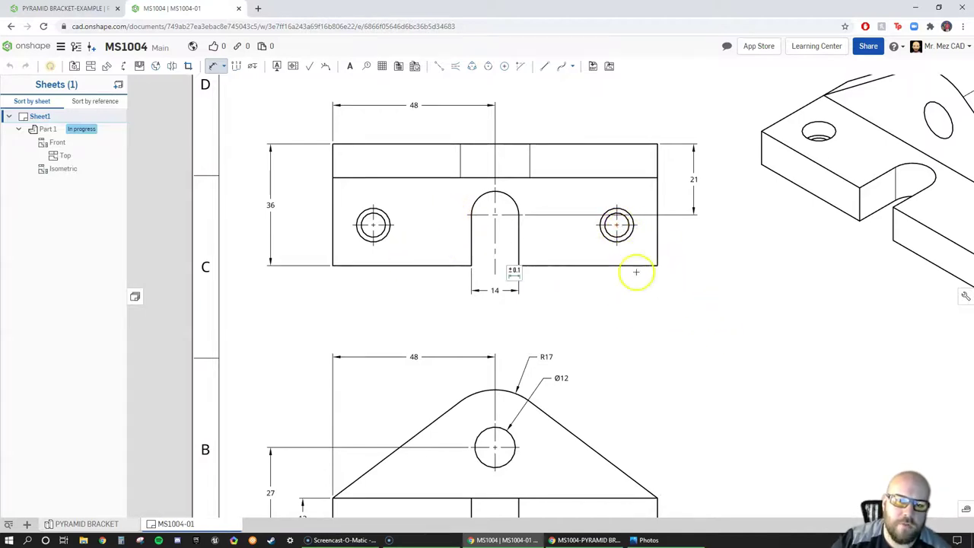
left_click(494, 290)
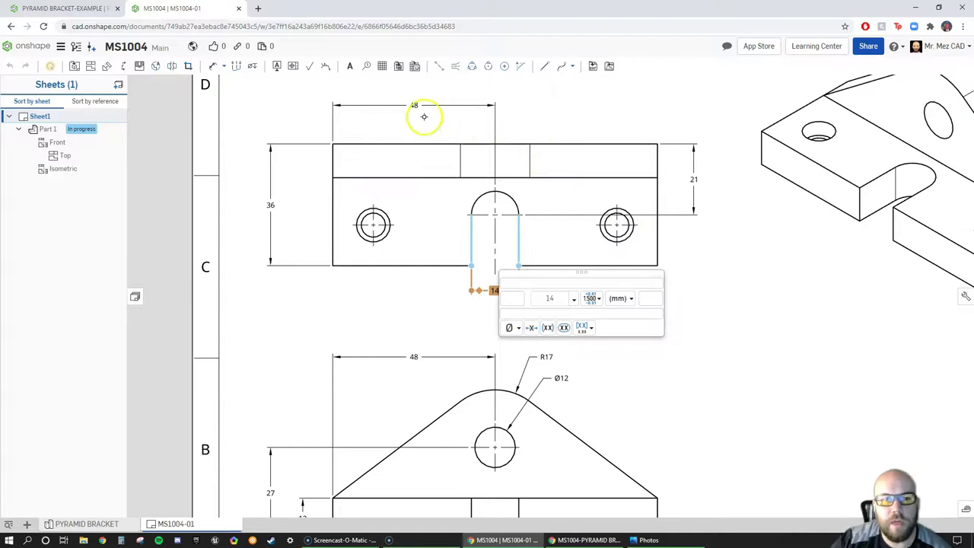
key("Escape")
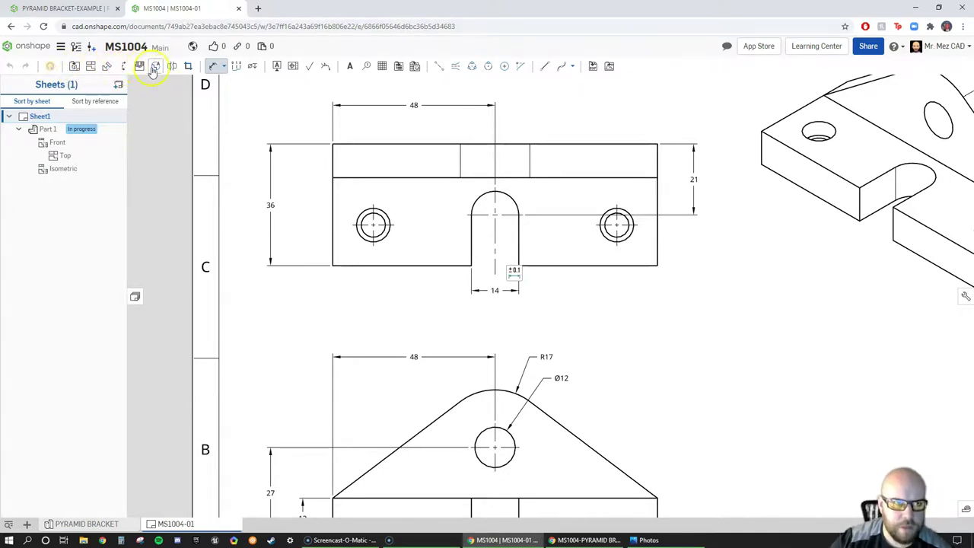
left_click(224, 67)
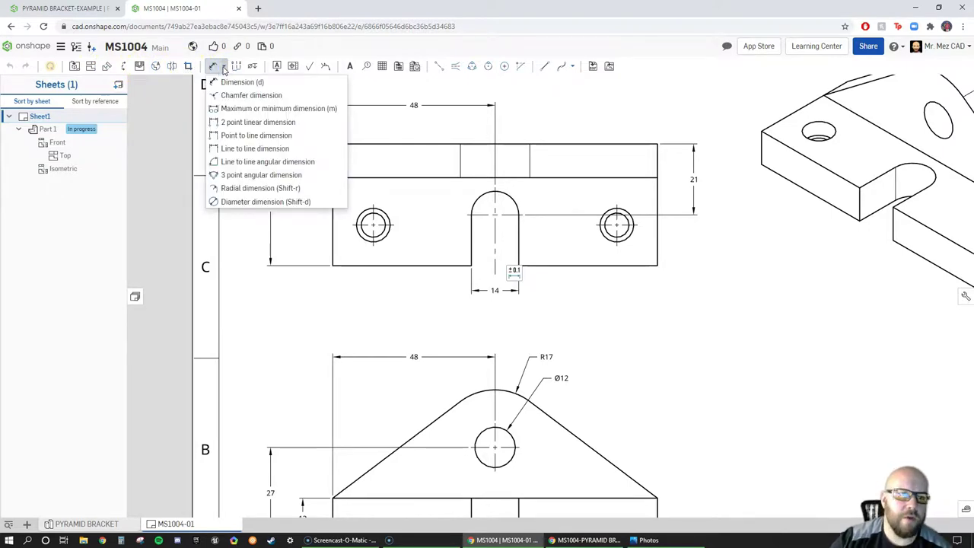
left_click(230, 85)
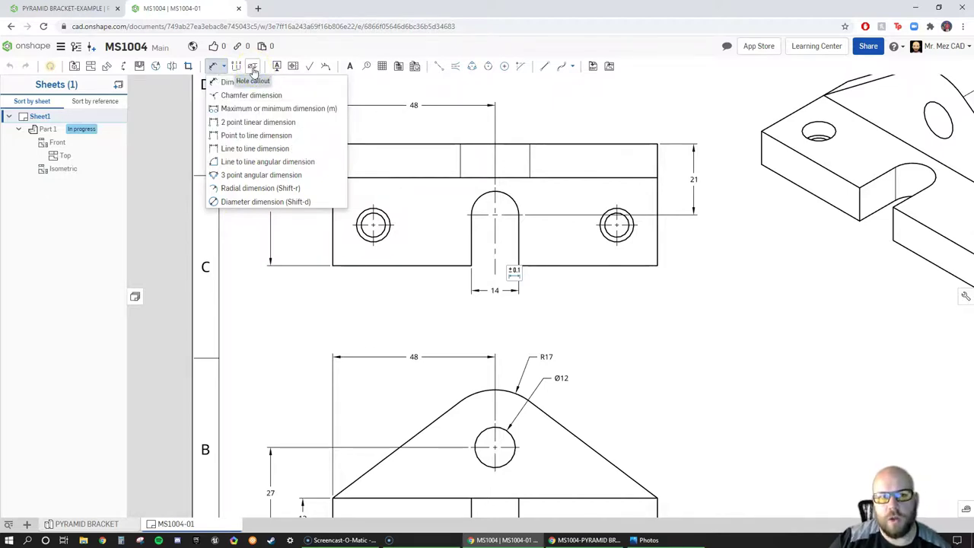
left_click(429, 97)
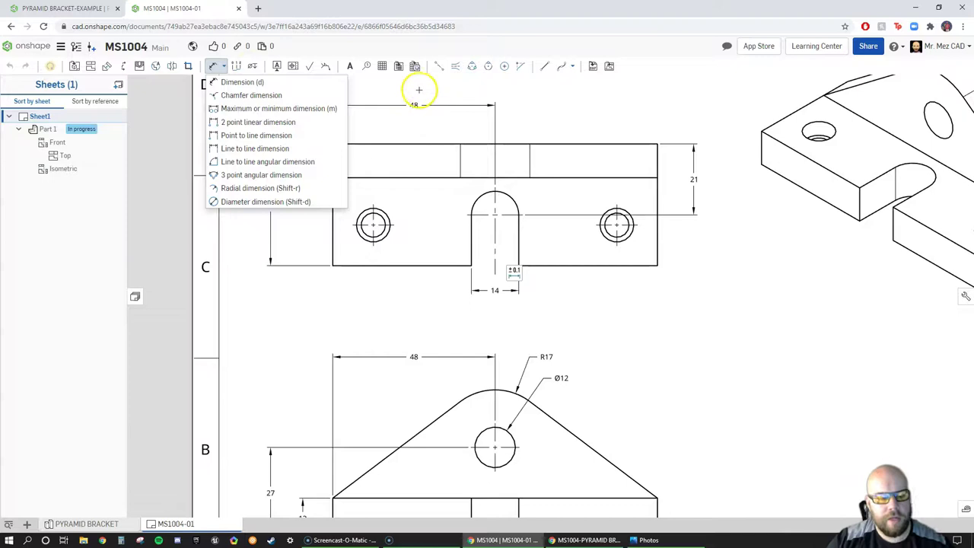
left_click(418, 90)
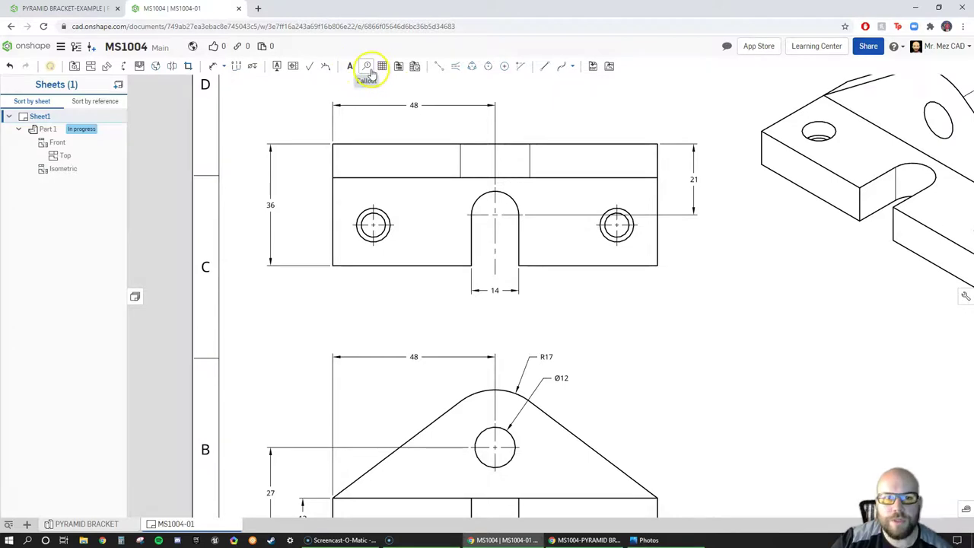
Add hole callouts to the top view's left counterbored hole and the front view's round hole.
left_click(255, 68)
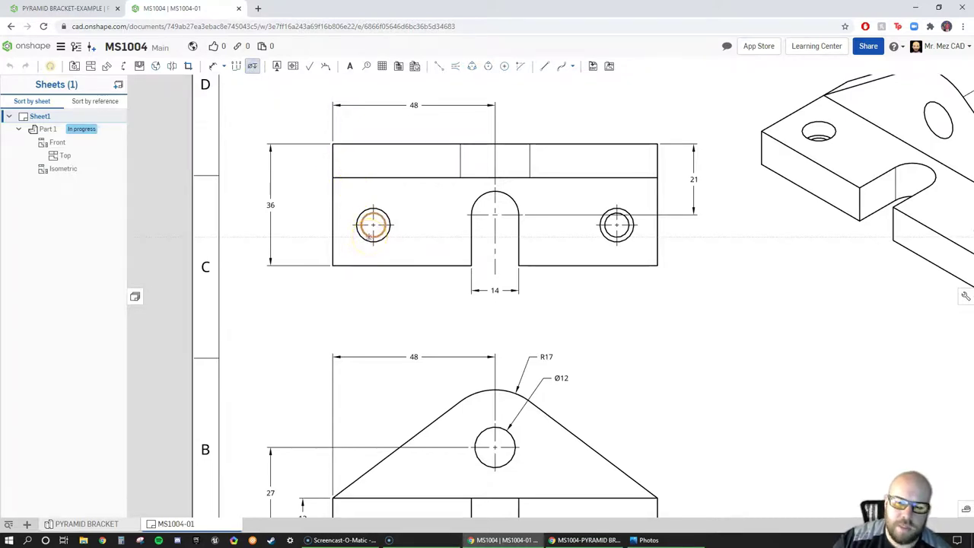
left_click(368, 236)
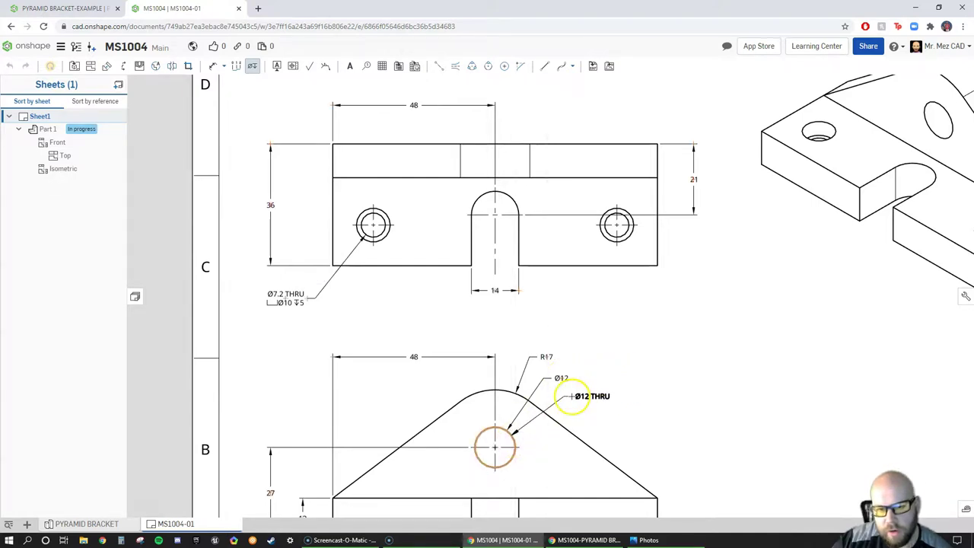
left_click(567, 391)
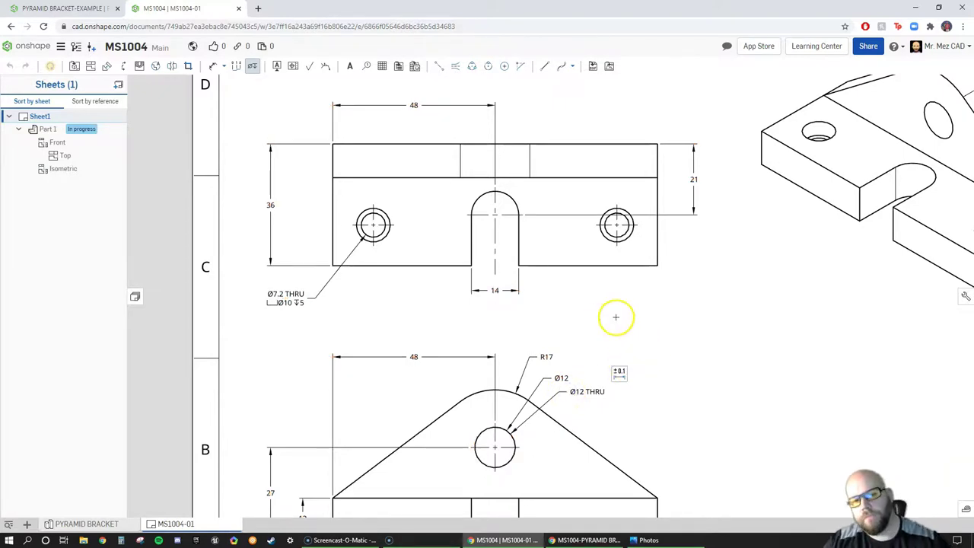
Delete the plain diameter dimension of the front view's hole and move its hole callout up beneath the radius dimension.
left_click(560, 378)
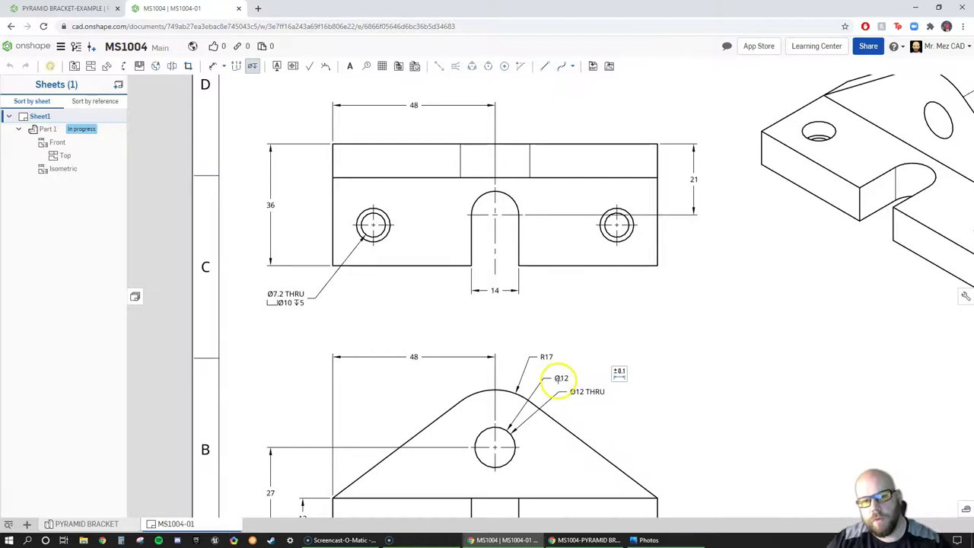
left_click(560, 378)
key("Delete")
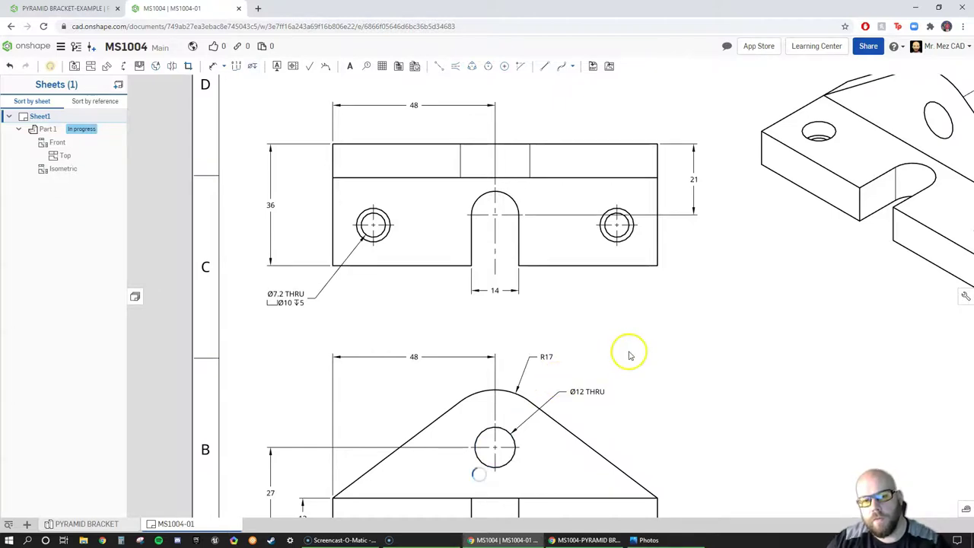
mouse_move(576, 392)
left_mouse_down()
mouse_move(560, 370)
mouse_move(578, 373)
left_mouse_up()
mouse_move(671, 365)
right_mouse_down()
mouse_move(639, 333)
mouse_move(659, 354)
right_mouse_up()
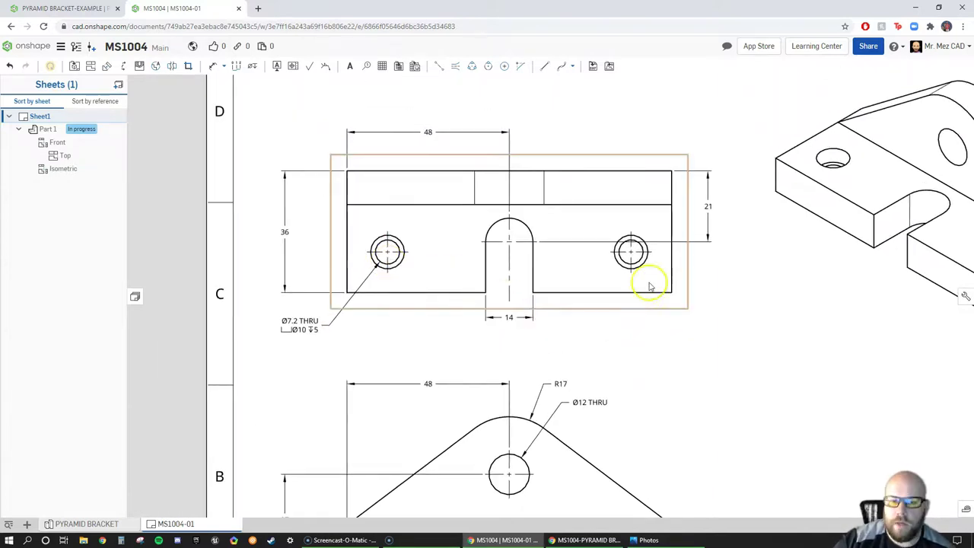
Add the prefix 2X to the hole callout of the top view's left counterbored hole.
left_click(591, 403)
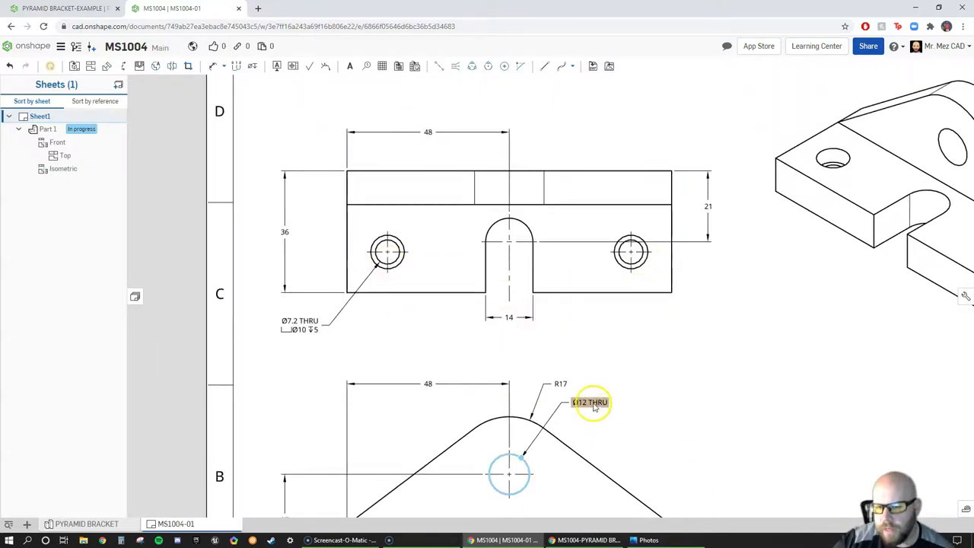
left_click(670, 373)
left_click(300, 323)
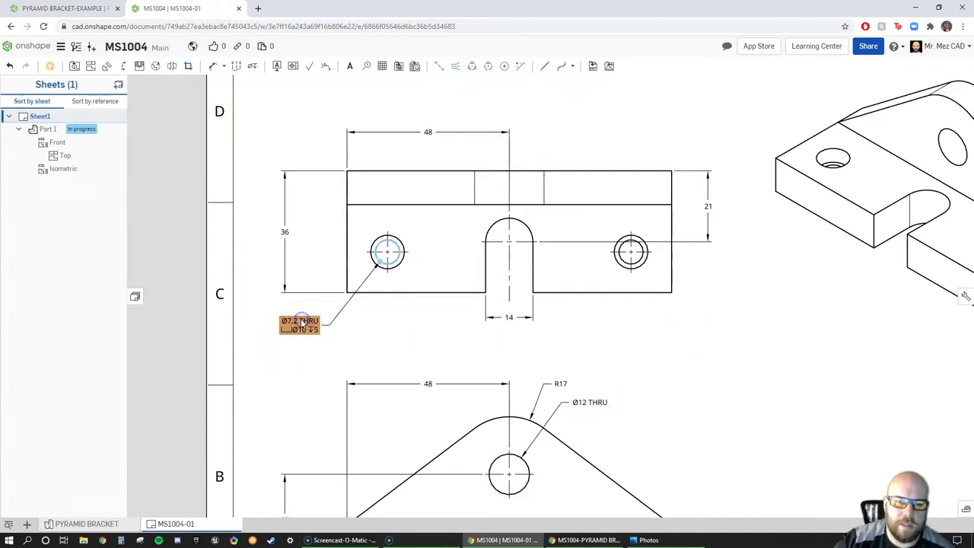
double_click(300, 322)
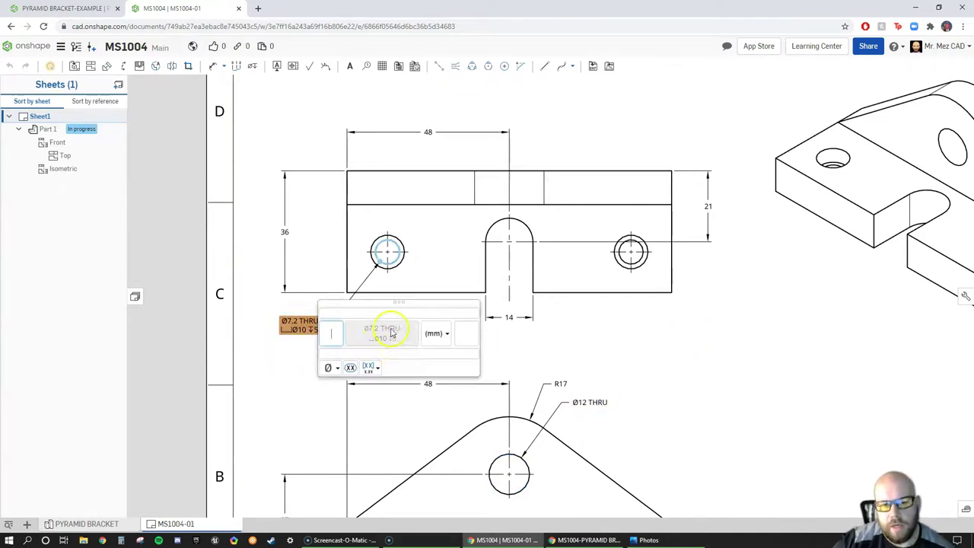
left_click(329, 335)
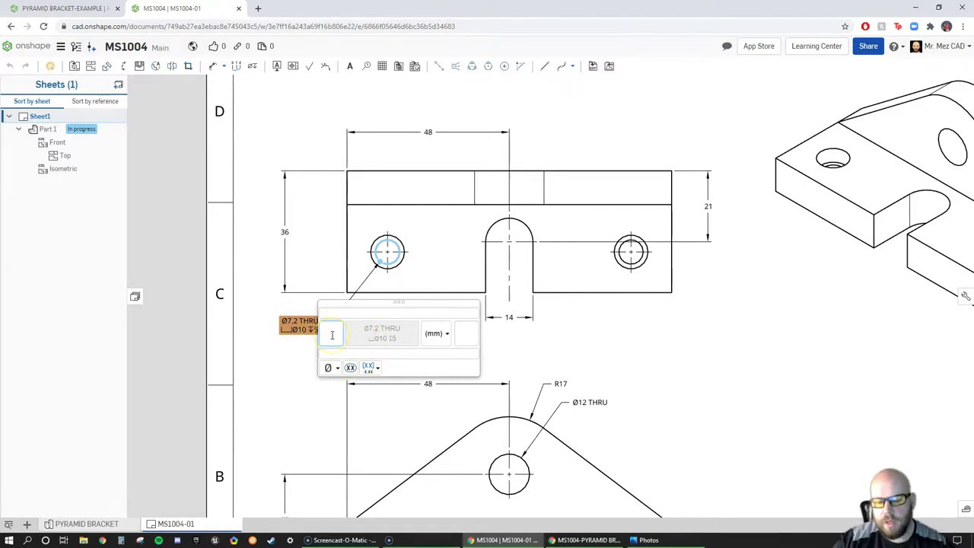
type("2X")
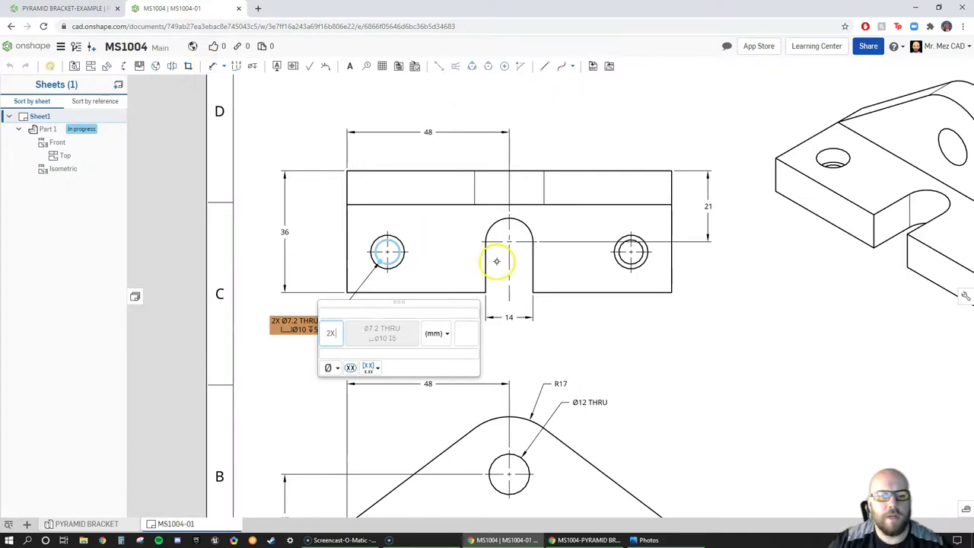
left_click(325, 168)
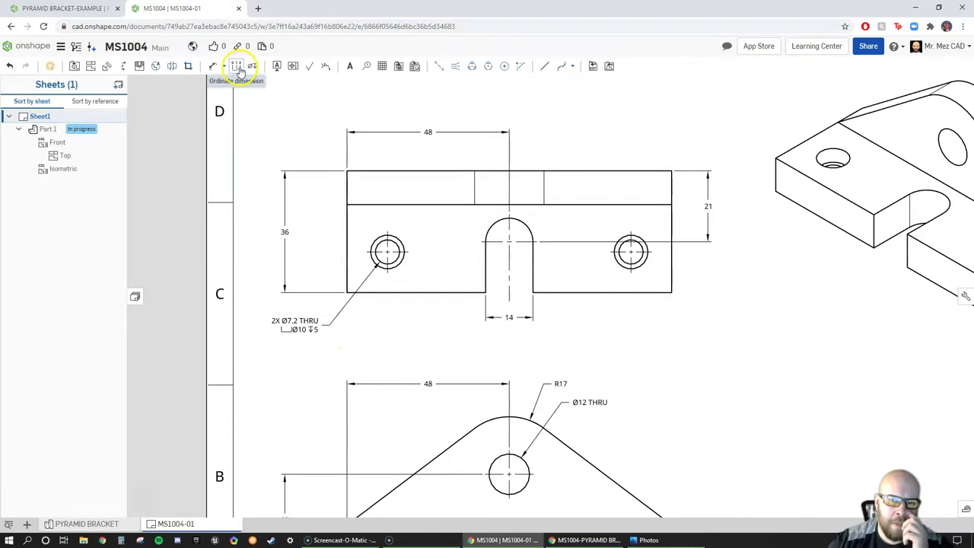
Dimension the horizontal distance from the left hole's vertical centerline to the slot's centerline, placing it below the slot width dimension.
left_click(214, 66)
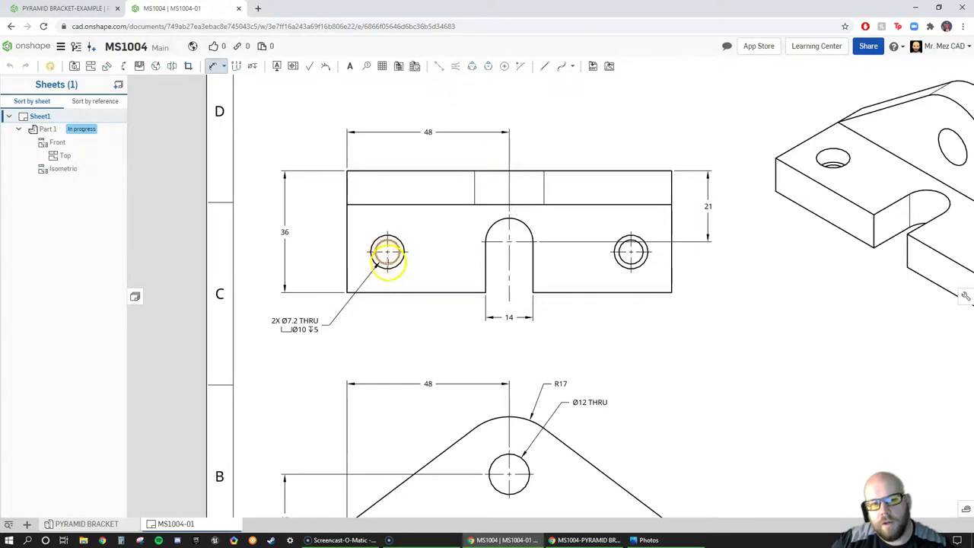
scroll(387, 261, "down", 3)
scroll(388, 261, "up", 8)
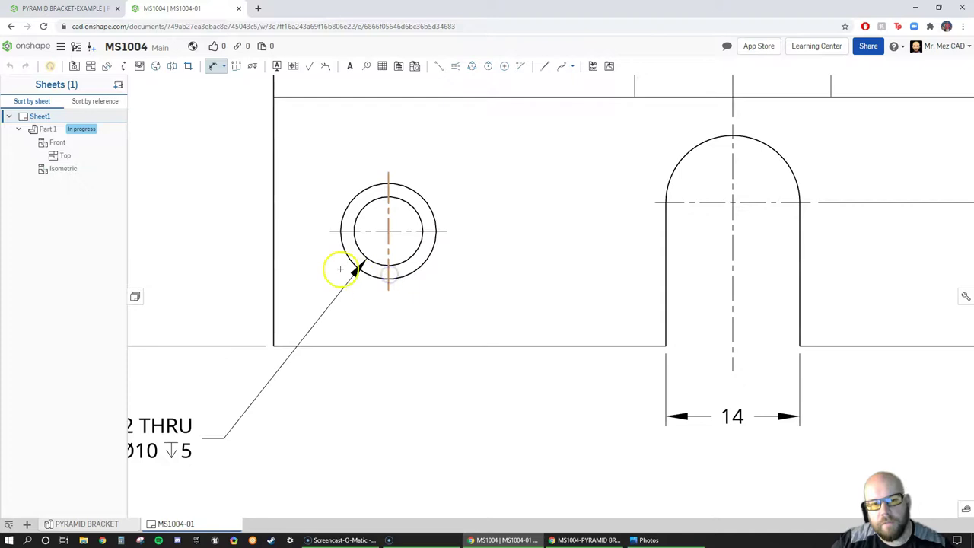
scroll(337, 269, "down", 5)
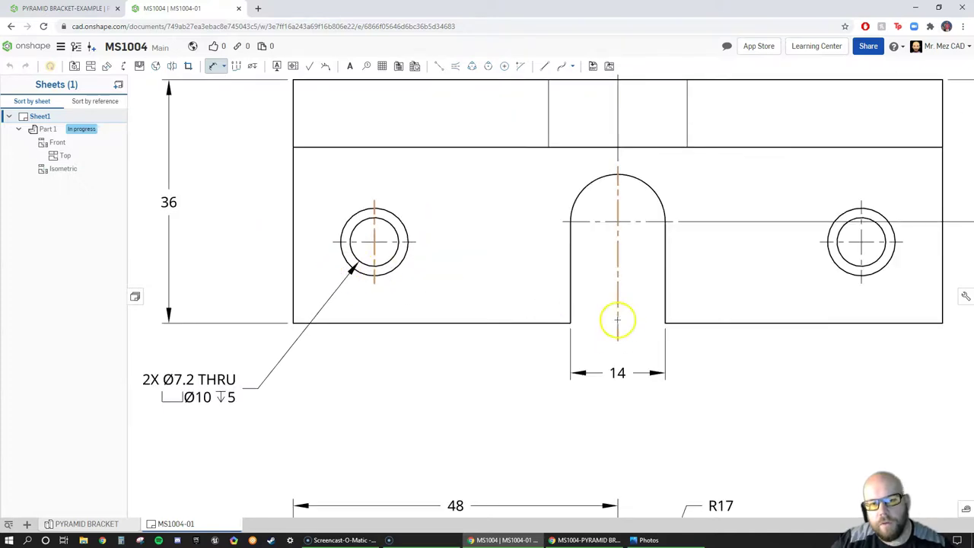
left_click(617, 319)
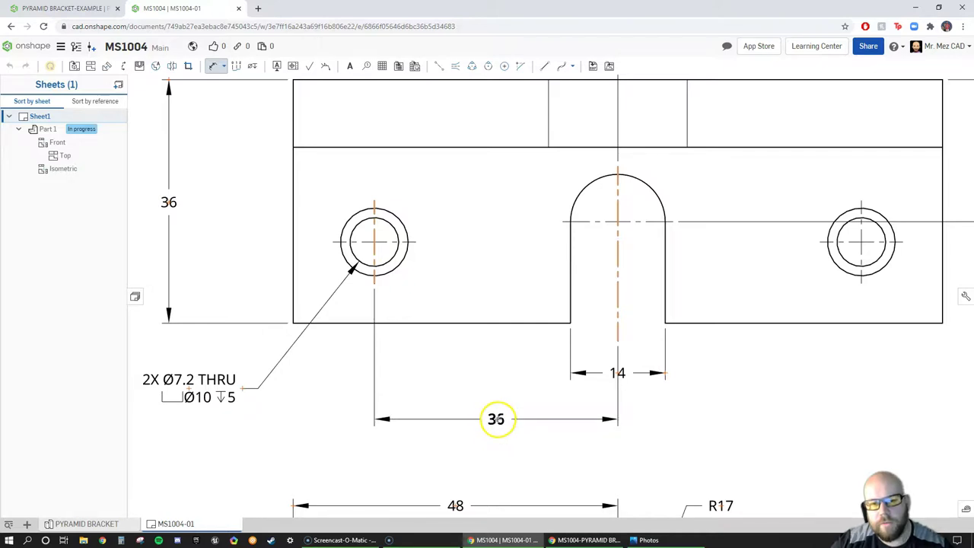
left_click(495, 422)
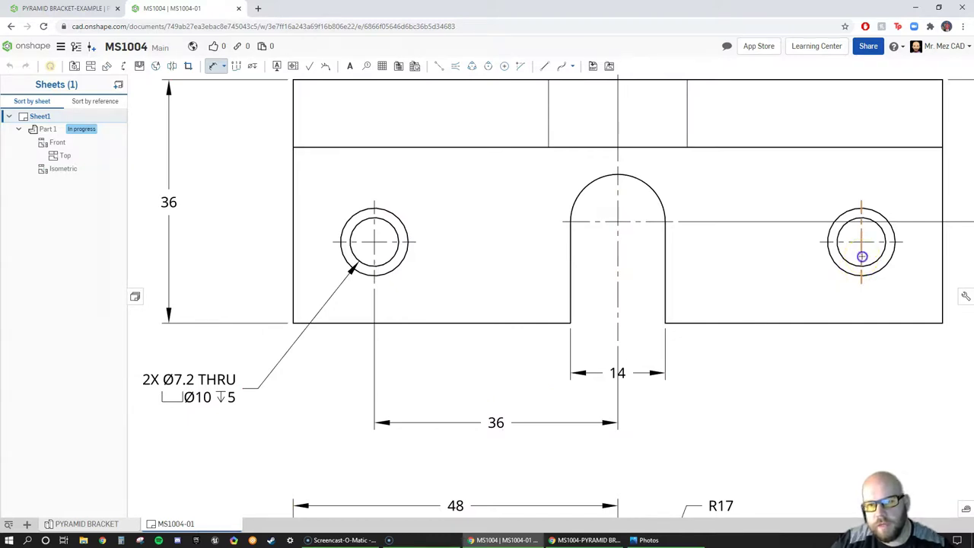
Dimension the horizontal distance from the right hole's vertical centerline to the slot's centerline, aligned with the matching left hole dimension.
left_click(622, 335)
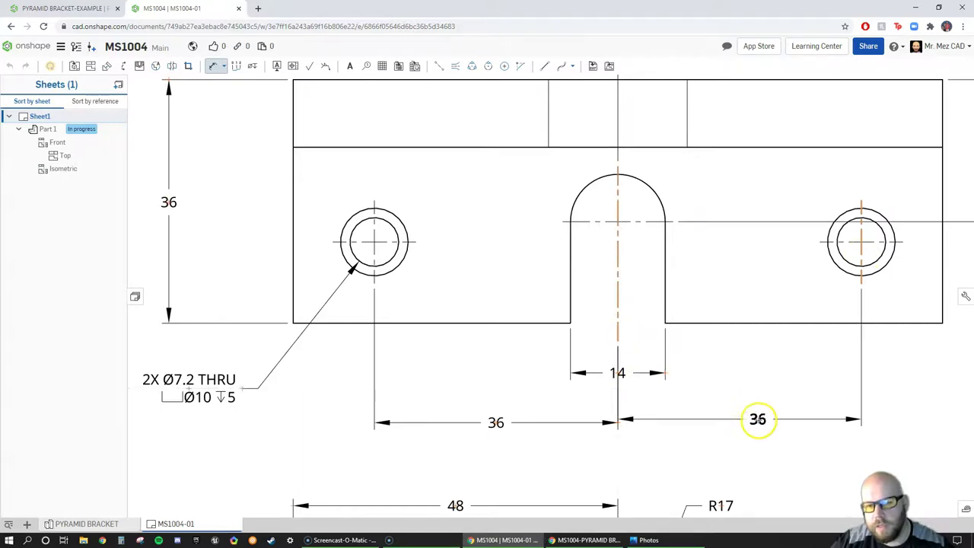
left_click(740, 421)
left_click(870, 321)
left_click(617, 372)
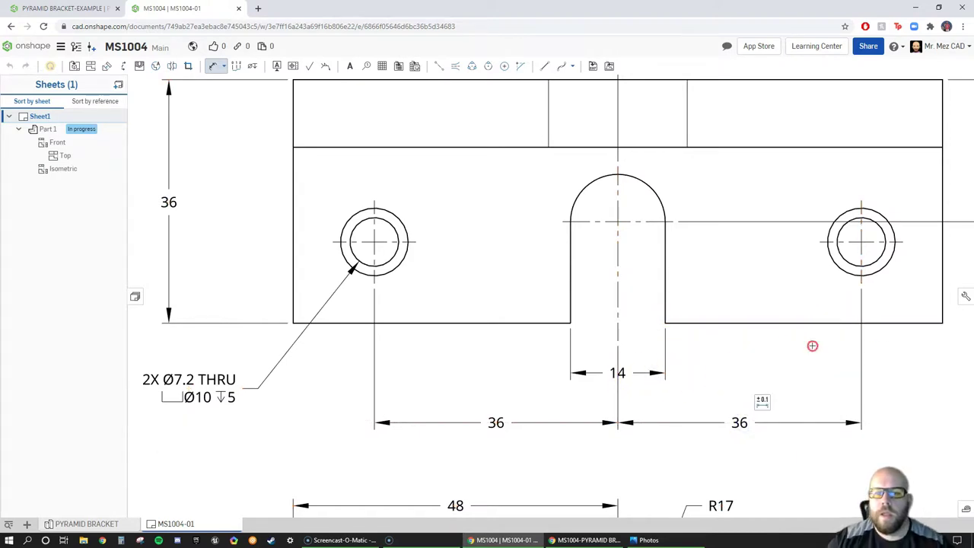
Dimension the distance from the top view's rear edge to the right hole's horizontal centerline, placing it outside the slot's location dimension.
scroll(759, 346, "down", 1)
scroll(710, 375, "up", 1)
scroll(710, 376, "down", 2)
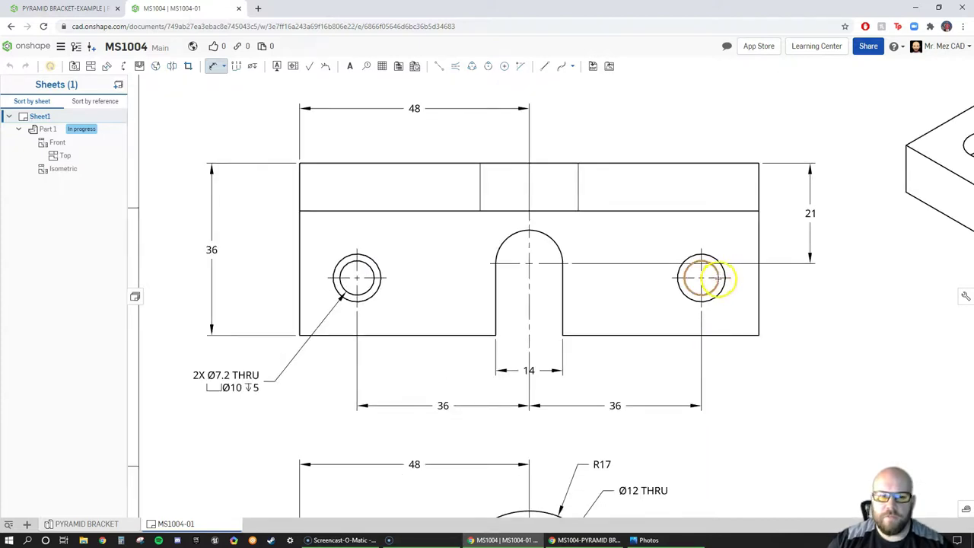
left_click(335, 277)
left_click(725, 278)
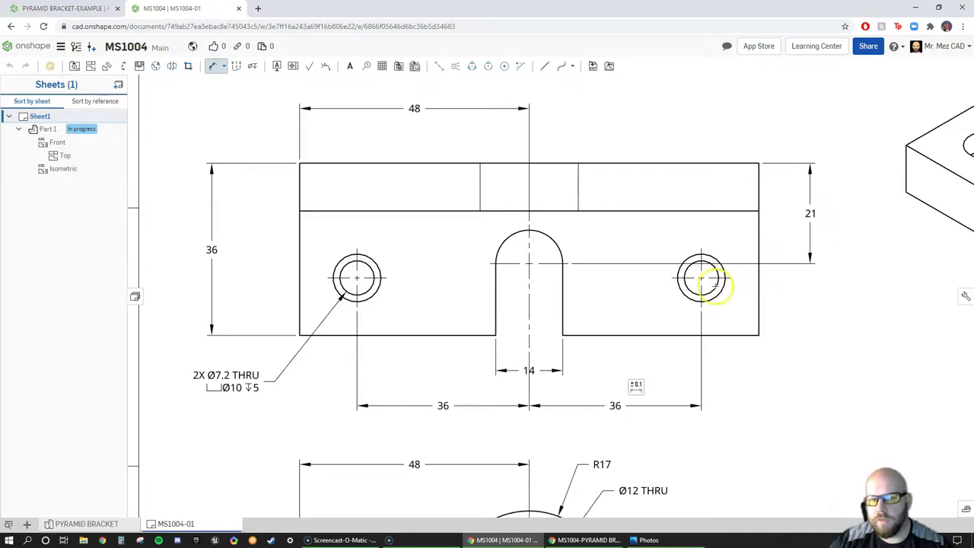
left_click(710, 280)
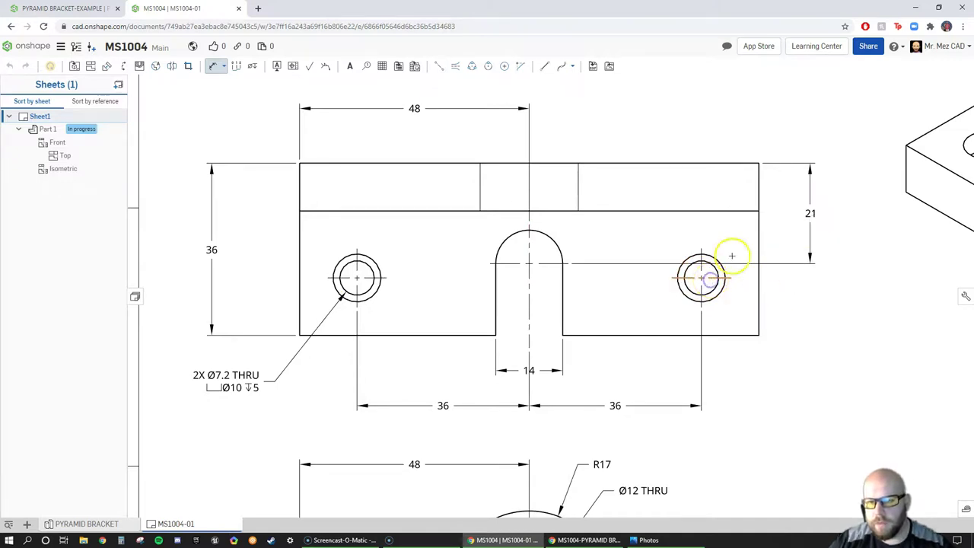
left_click(722, 165)
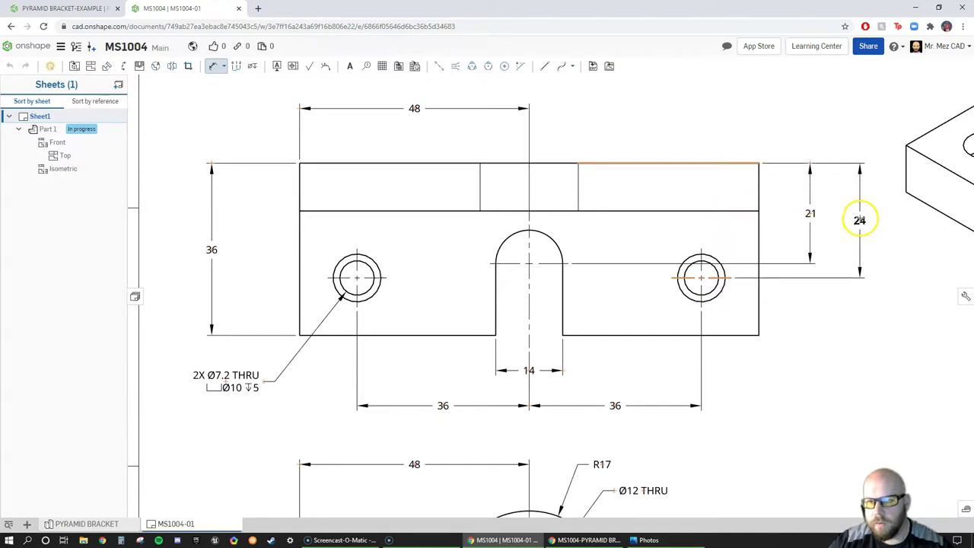
left_click(859, 219)
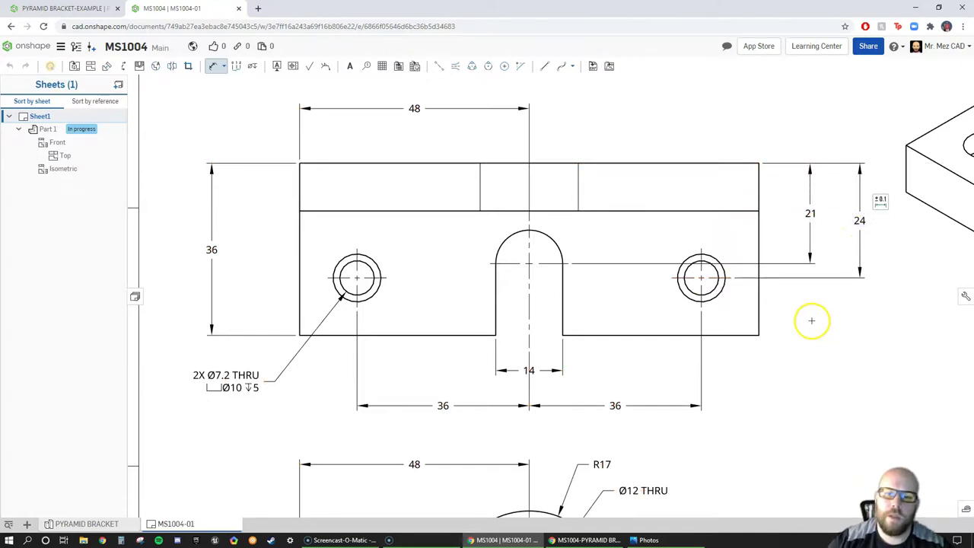
key("Escape")
Add the prefix 2X to the dimension from the top view's rear edge to the right hole's centerline.
middle_click_drag(767, 365, 702, 329)
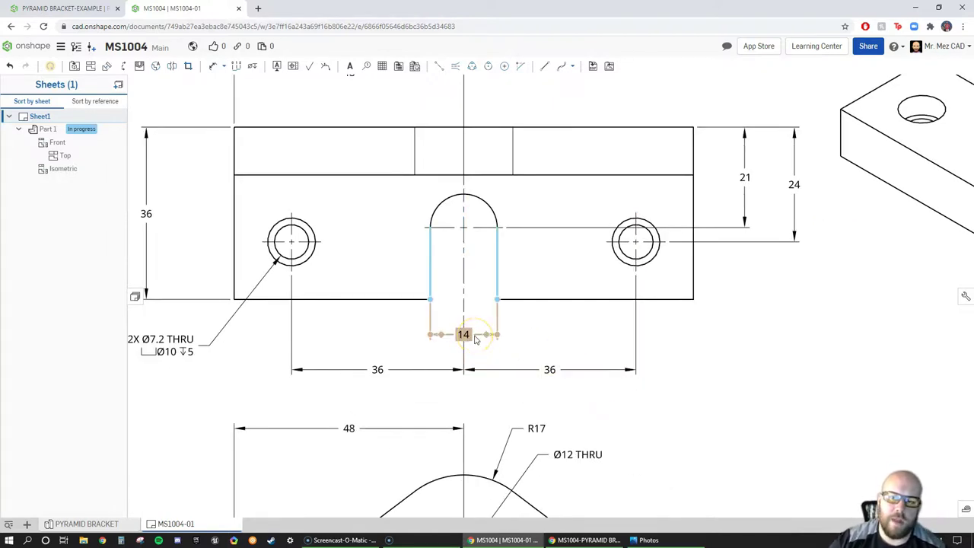
scroll(715, 385, "up", 3)
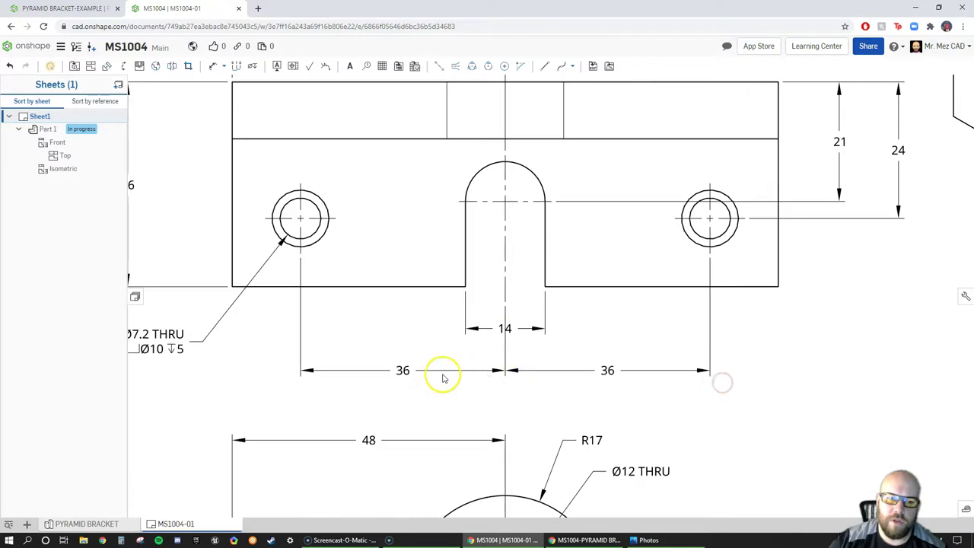
scroll(314, 396, "down", 2)
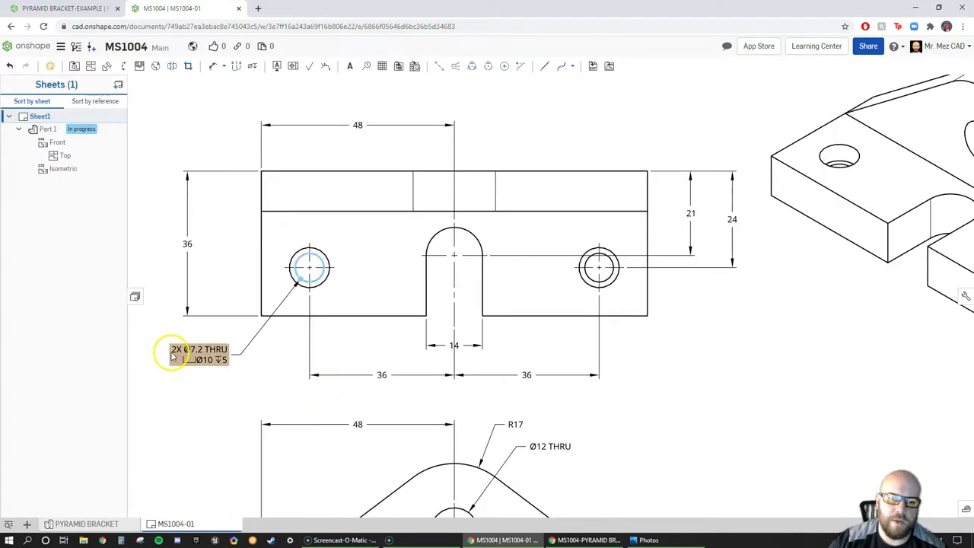
double_click(731, 220)
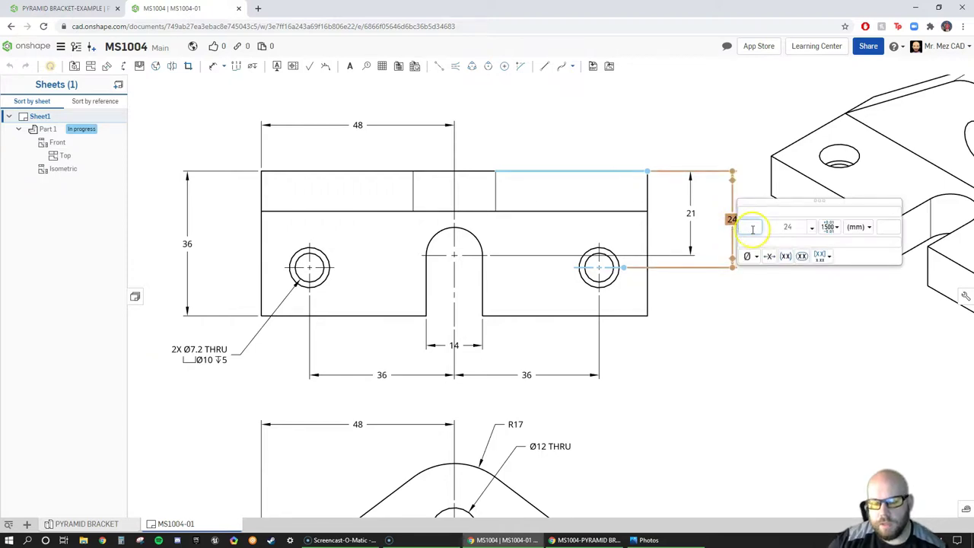
type("2X")
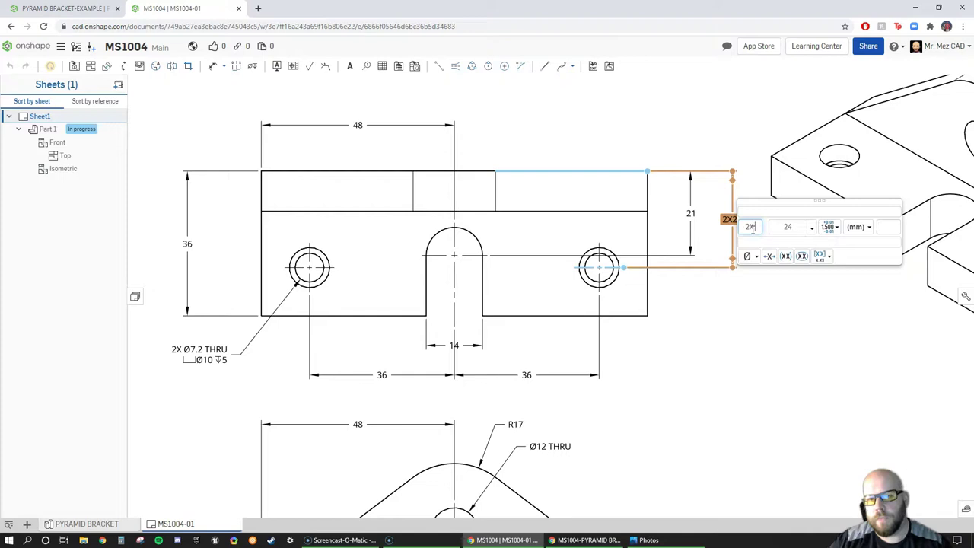
left_click(748, 327)
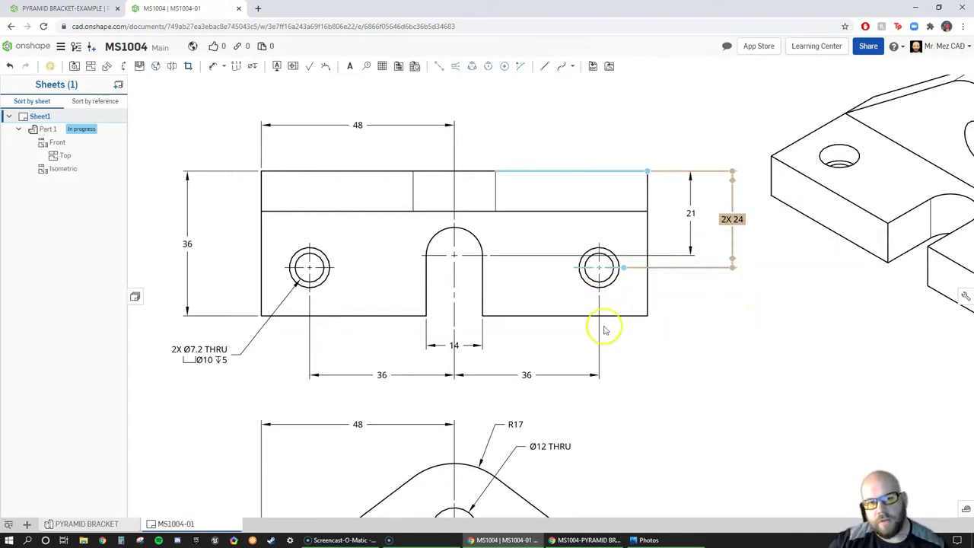
Delete the hole callout attached to the top view's left counterbored hole.
left_click(194, 361)
key("Delete")
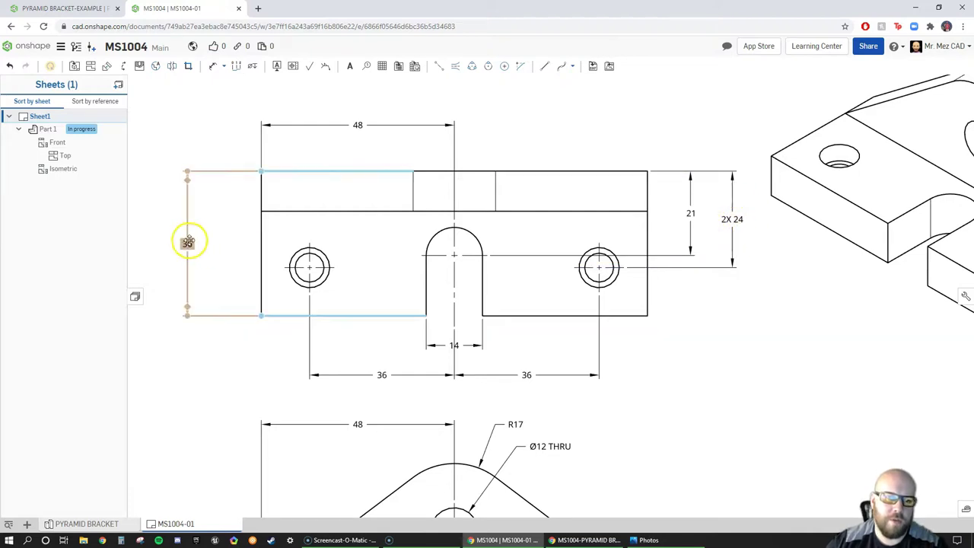
Add a hole callout to the top view's right counterbored hole, placing it below and to the right of the view.
left_click(253, 67)
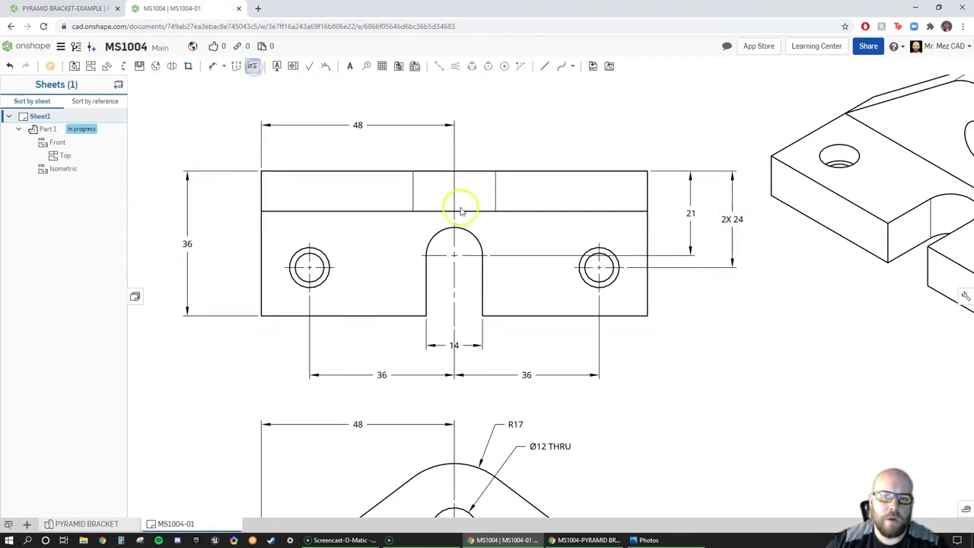
left_click(608, 279)
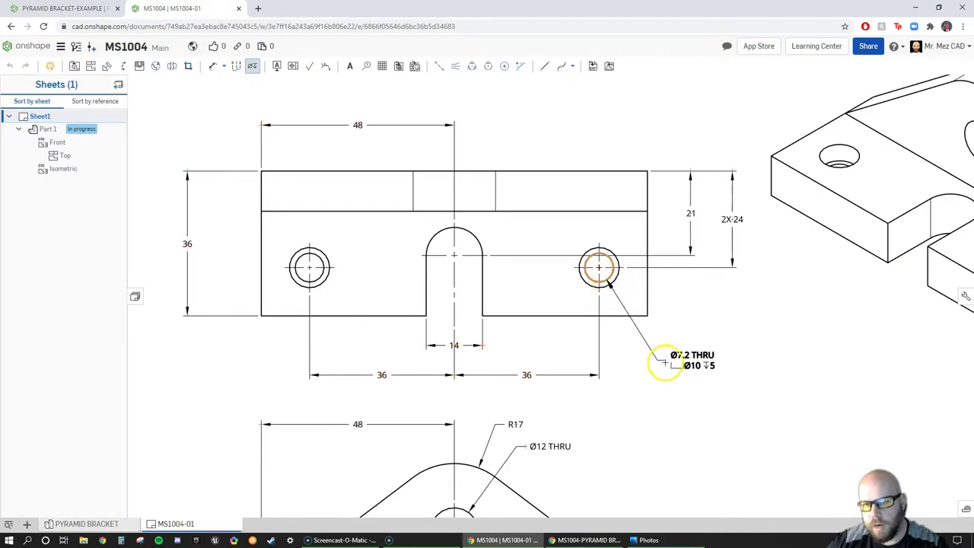
left_click(664, 356)
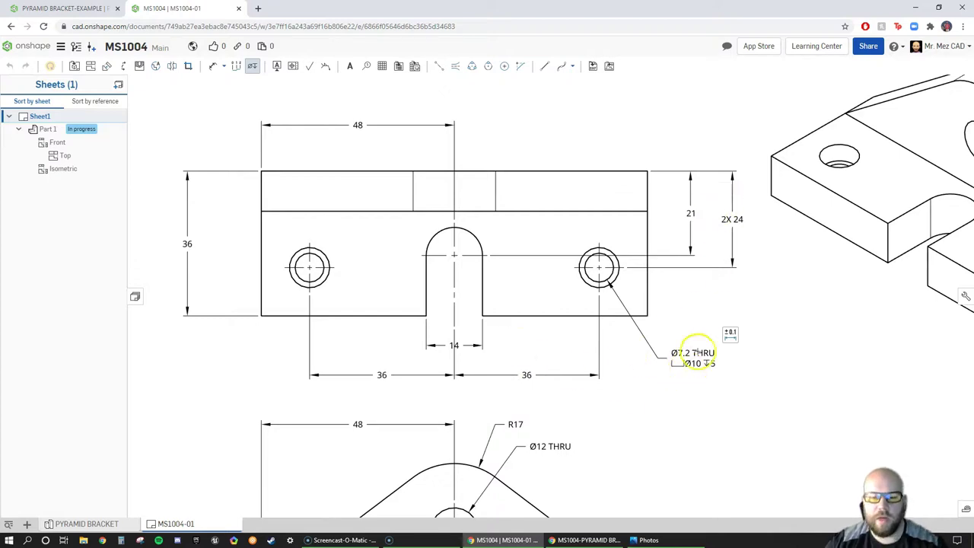
key("Escape")
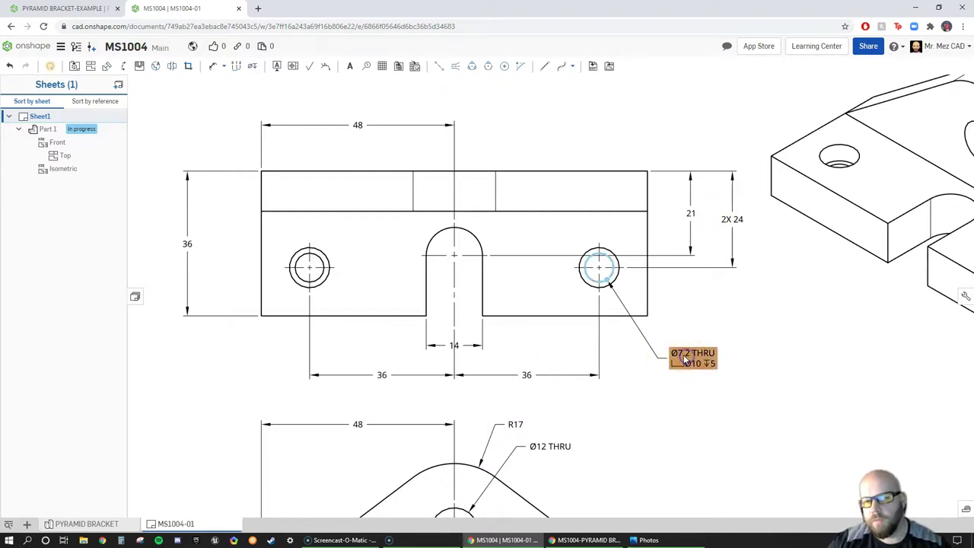
Add the prefix 2X to the callout of the top view's right counterbored hole.
double_click(687, 358)
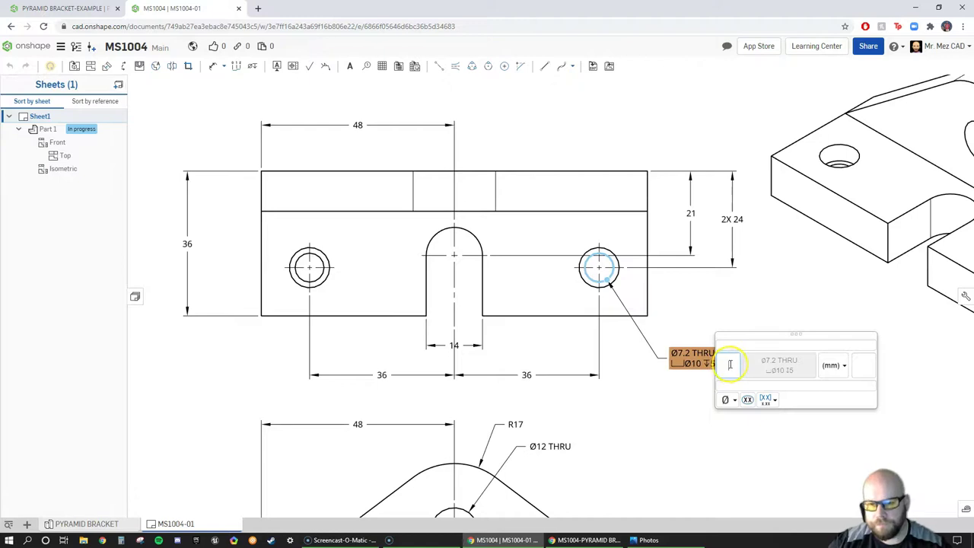
type("2x")
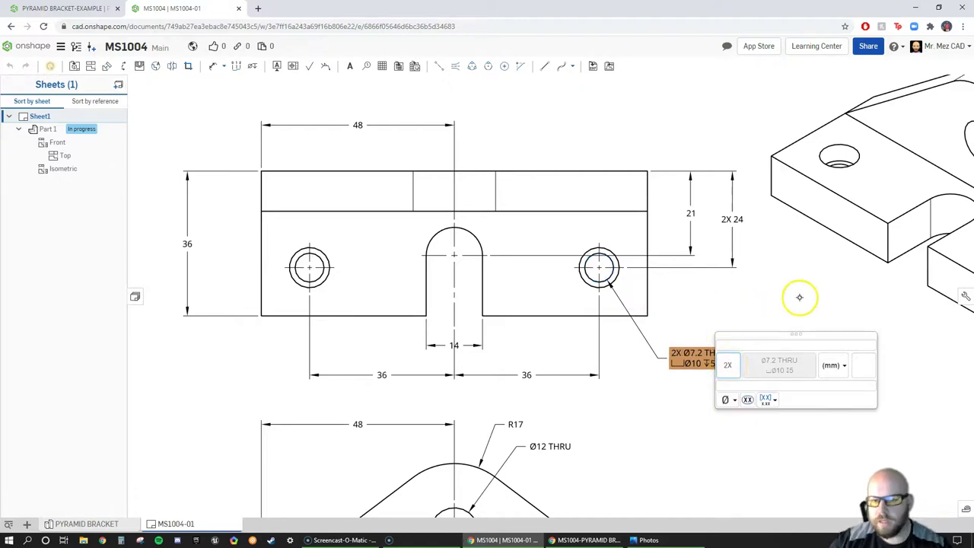
left_click(795, 314)
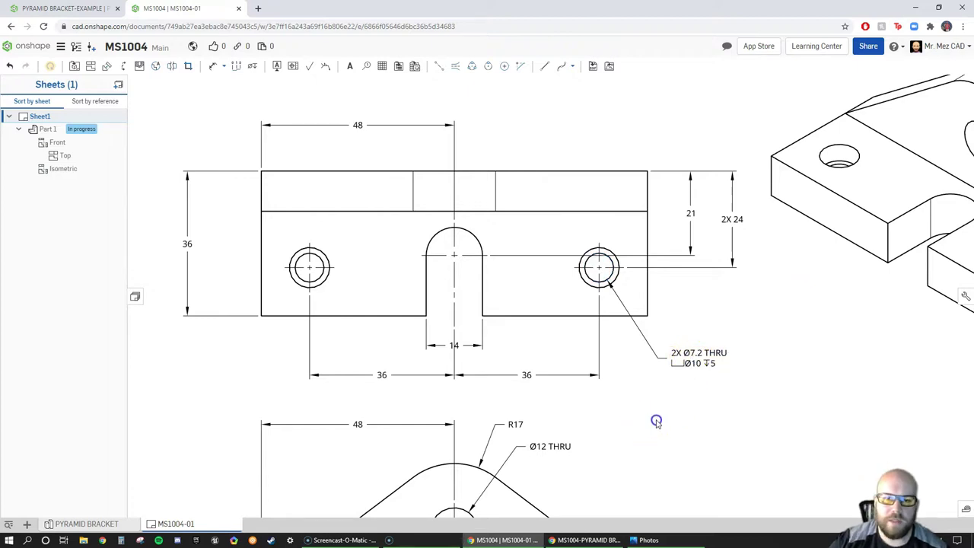
Move the front view's overall width dimension up, closer to the view's bottom edge.
scroll(620, 403, "down", 3)
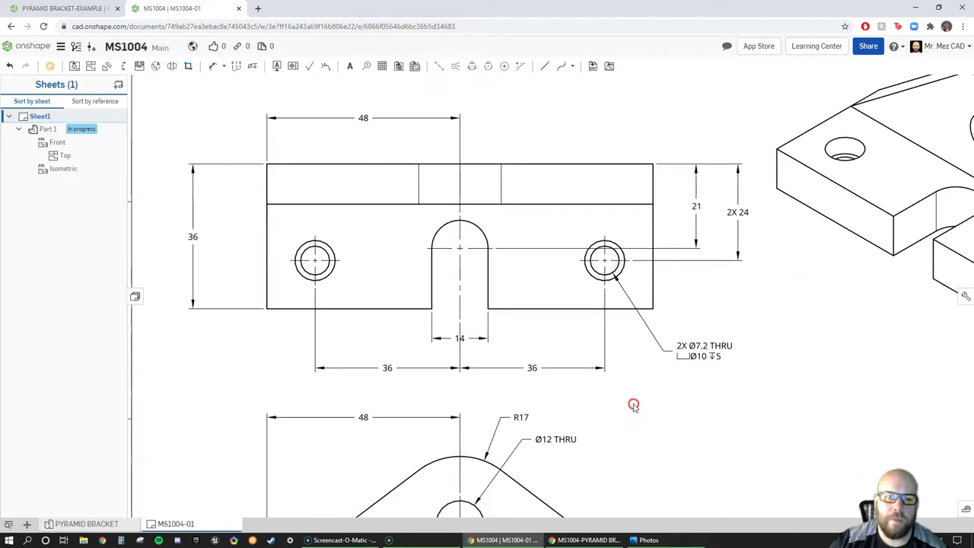
scroll(609, 359, "up", 5)
mouse_move(667, 403)
right_mouse_down()
mouse_move(613, 372)
mouse_move(609, 329)
right_mouse_up()
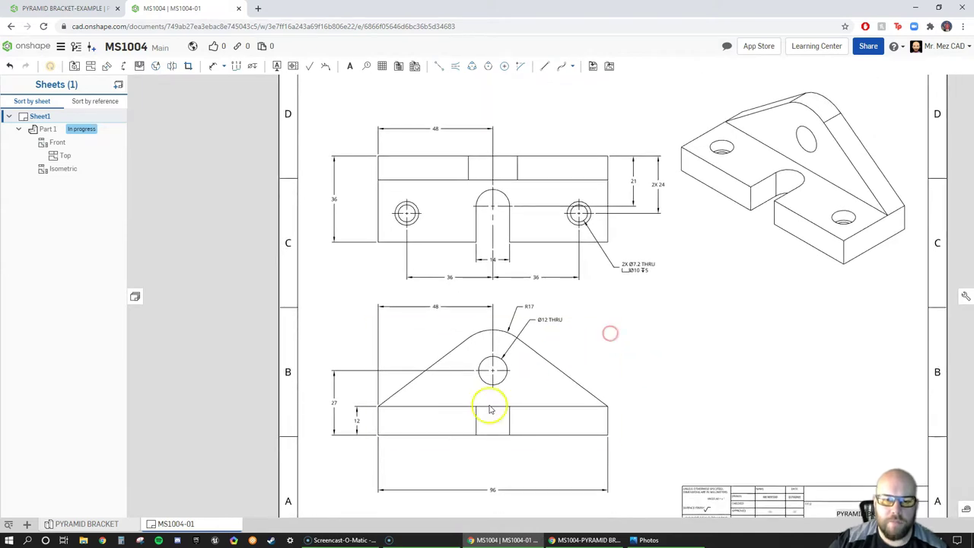
left_click_drag(493, 490, 494, 459)
left_click(364, 433)
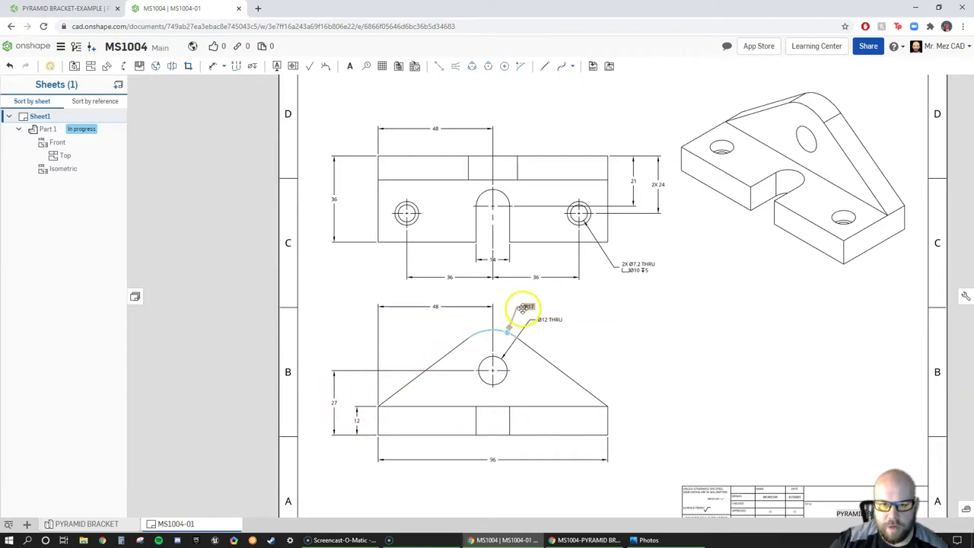
Lower the front view's horizontal hole location dimension and its hole callout, and align the radius dimension with the location dimension.
left_click(439, 306)
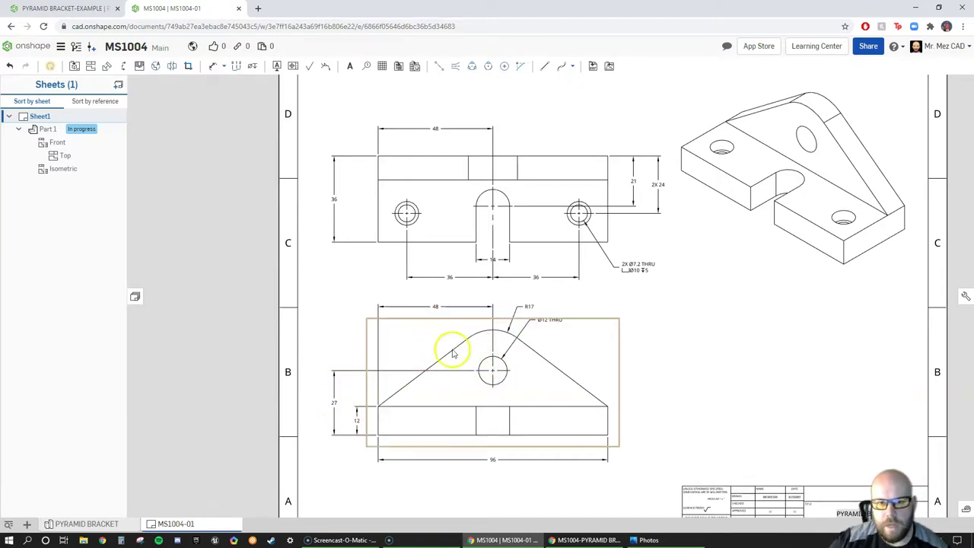
left_click_drag(436, 308, 435, 312)
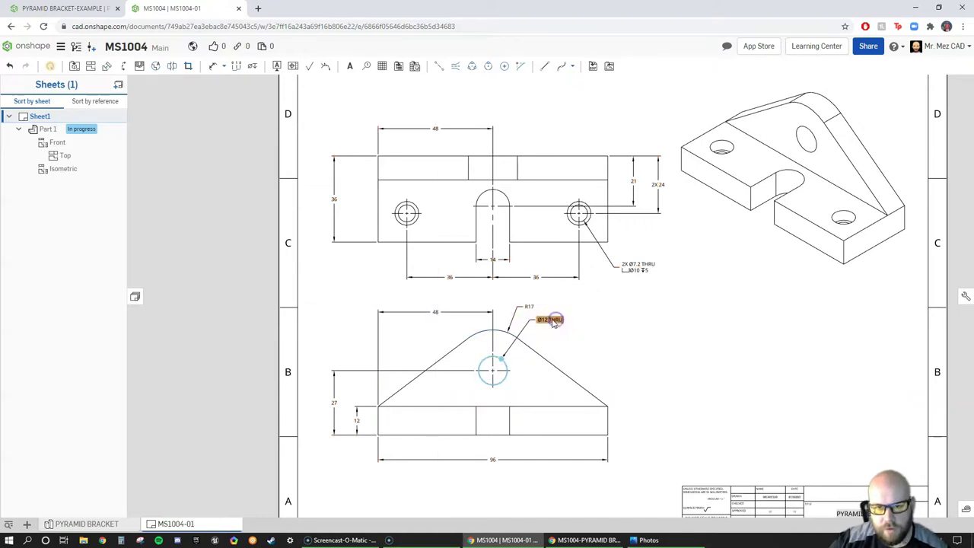
left_click_drag(553, 322, 536, 310)
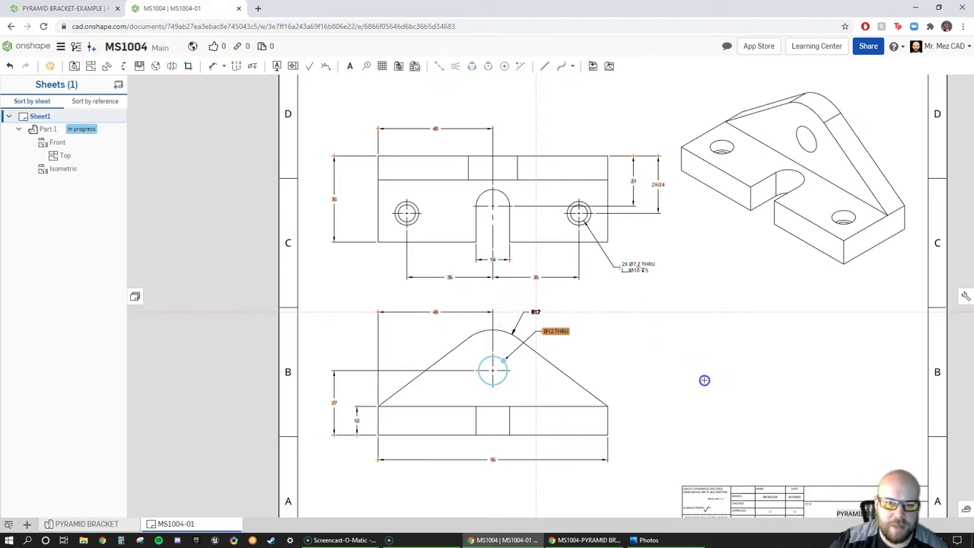
Move the front view's base thickness and hole height dimensions closer to the view's left side.
left_click_drag(357, 418, 360, 418)
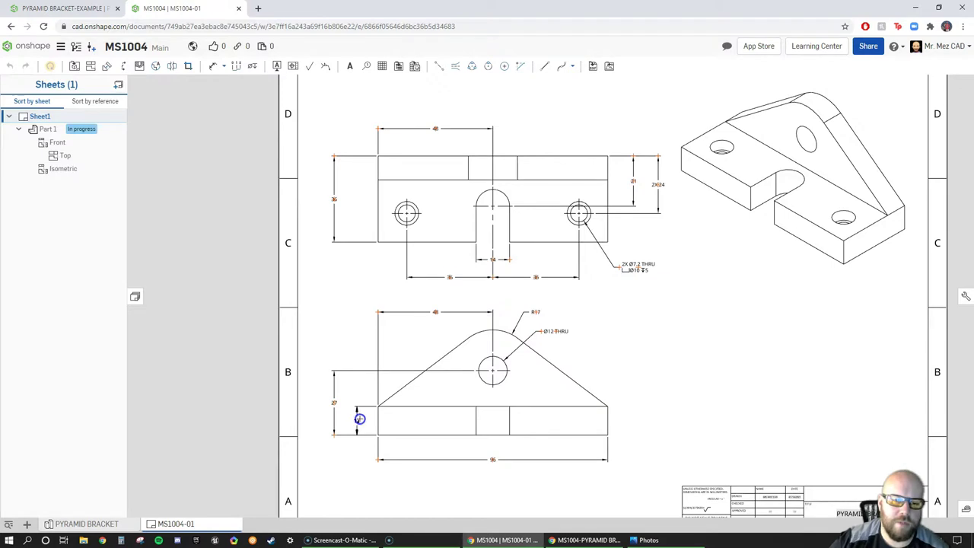
left_click_drag(360, 419, 357, 421)
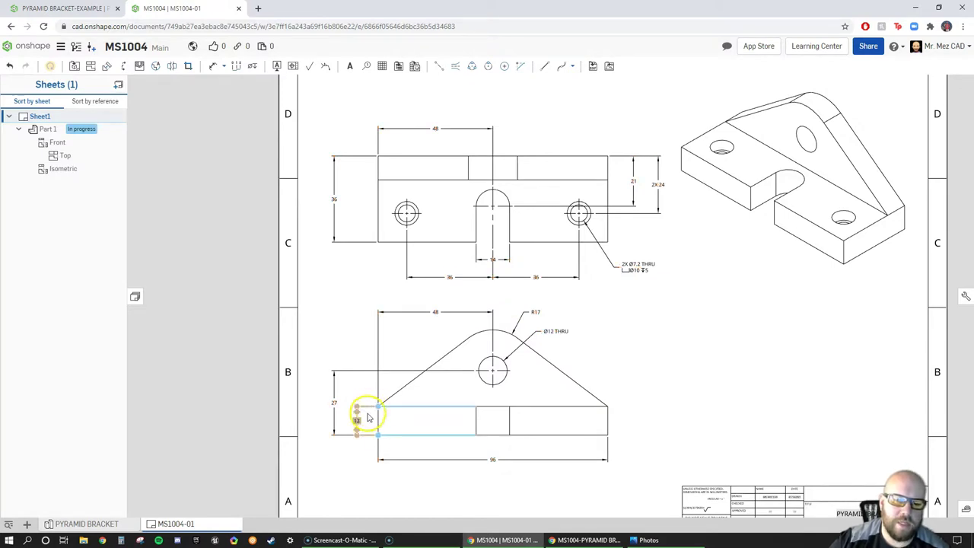
left_click(334, 402)
left_click(367, 417)
left_click_drag(367, 421, 371, 419)
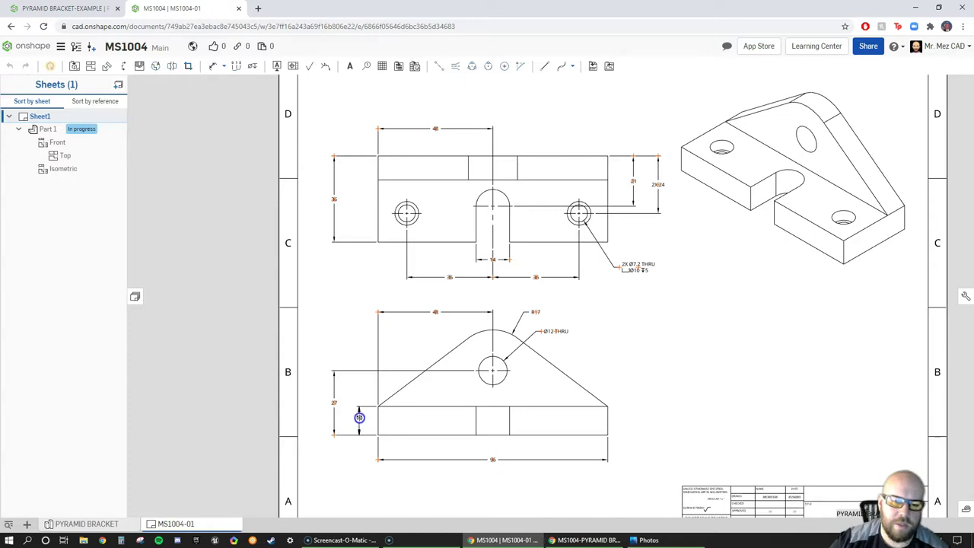
left_click(339, 400)
left_click_drag(342, 401, 342, 401)
left_click(361, 370)
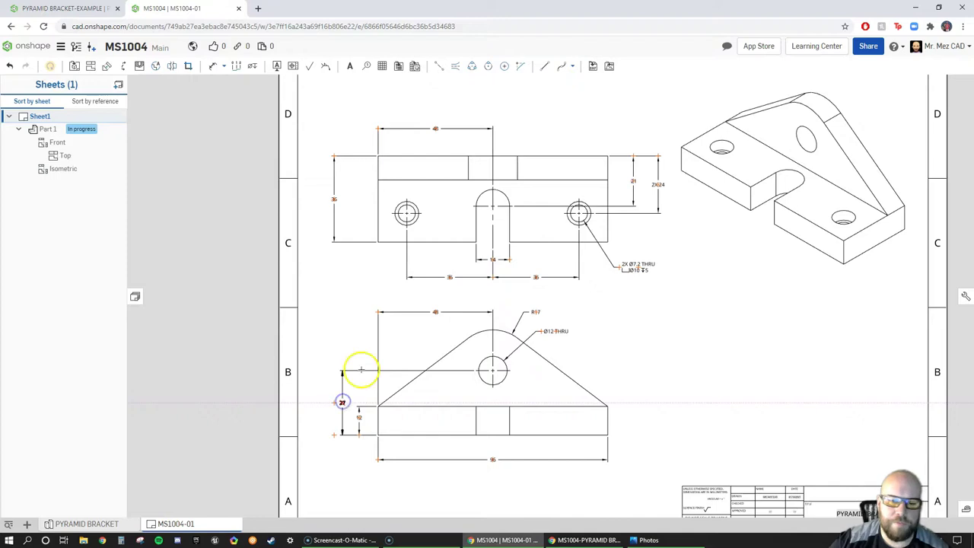
Move the top view's overall depth dimension closer to the view, in line with the front view's hole height dimension.
left_click(334, 200)
left_click(344, 201)
left_click_drag(348, 200, 346, 200)
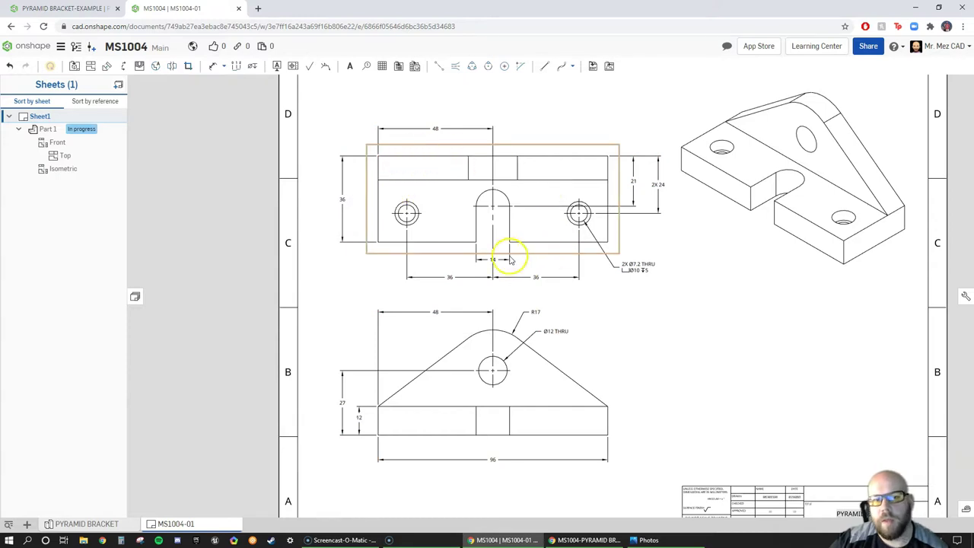
left_click(493, 371)
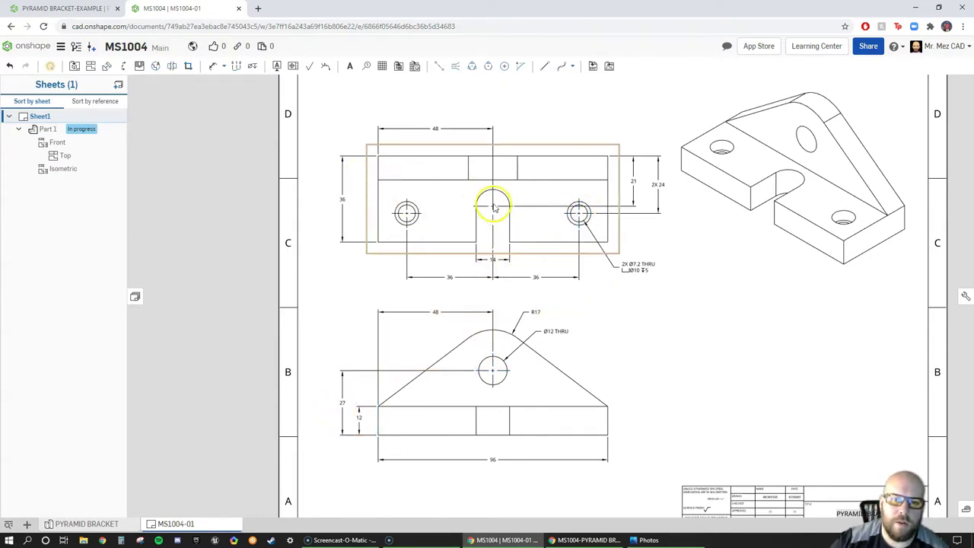
Move the slot width dimension's text to the right, outside its extension lines, clear of the centerline.
left_click(438, 128)
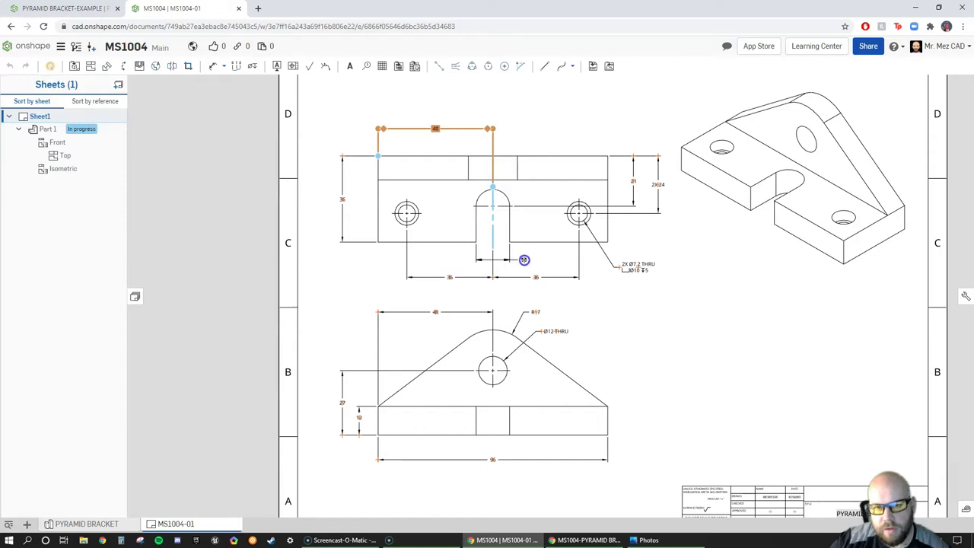
left_click(691, 333)
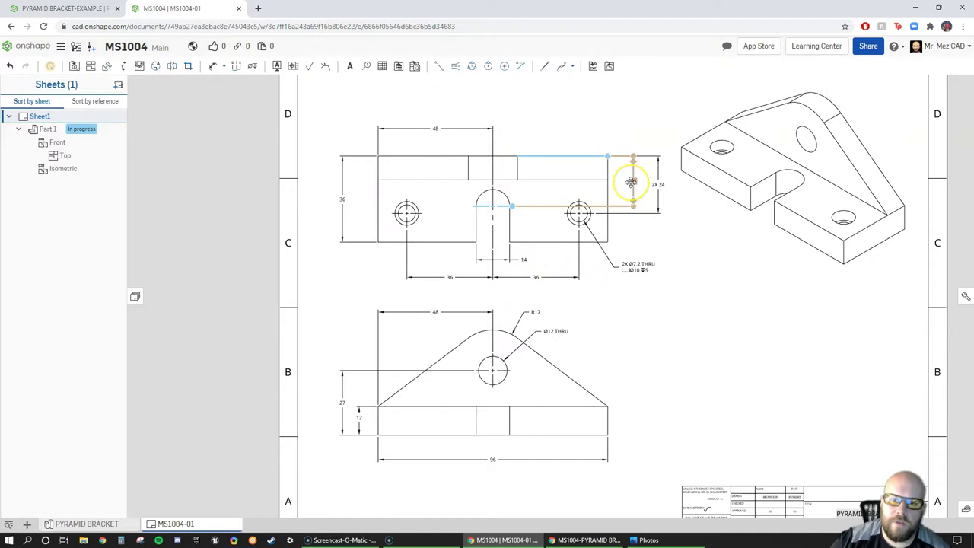
left_click_drag(631, 182, 659, 186)
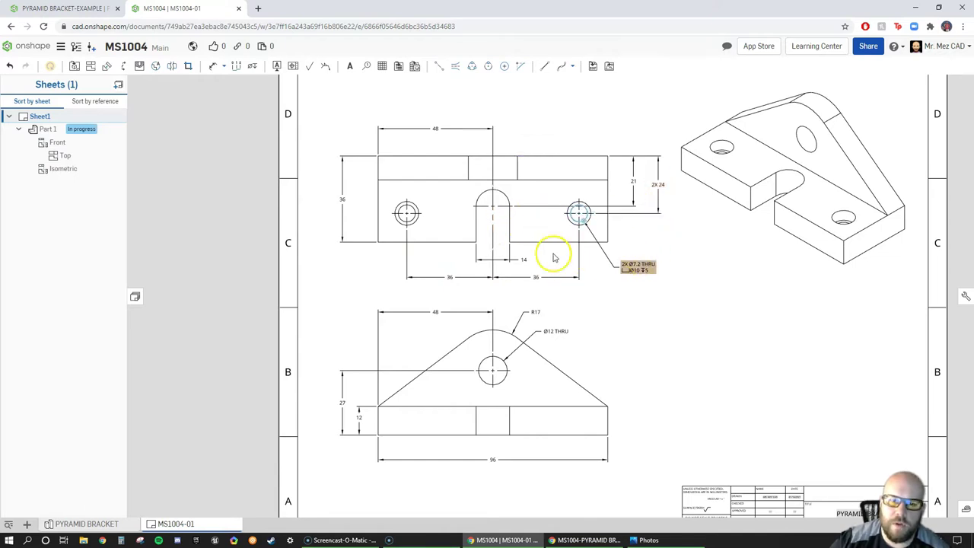
left_click(665, 330)
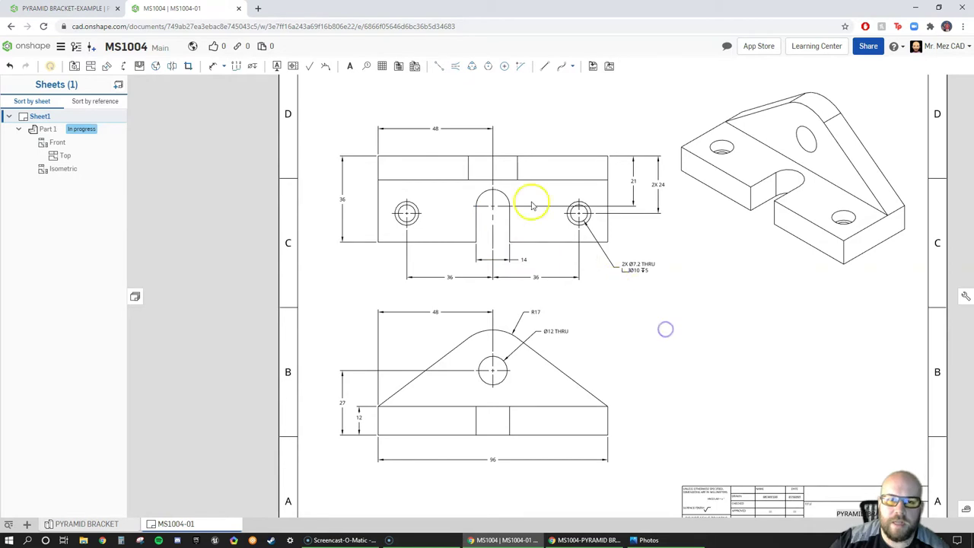
Attach a leader note reading FULL R to the top view's slot arc and align it with the dimension above the view.
scroll(495, 191, "down", 2)
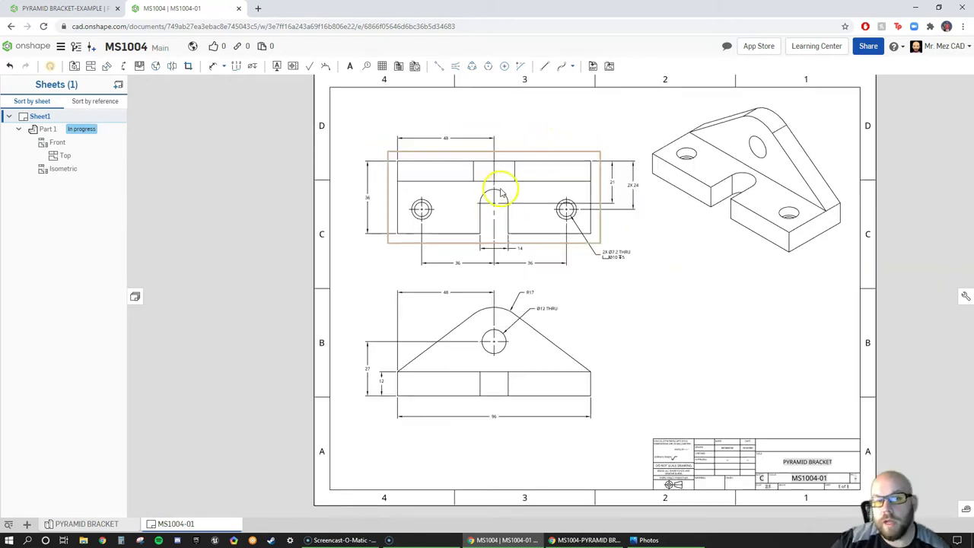
scroll(501, 188, "up", 3)
scroll(548, 233, "down", 1)
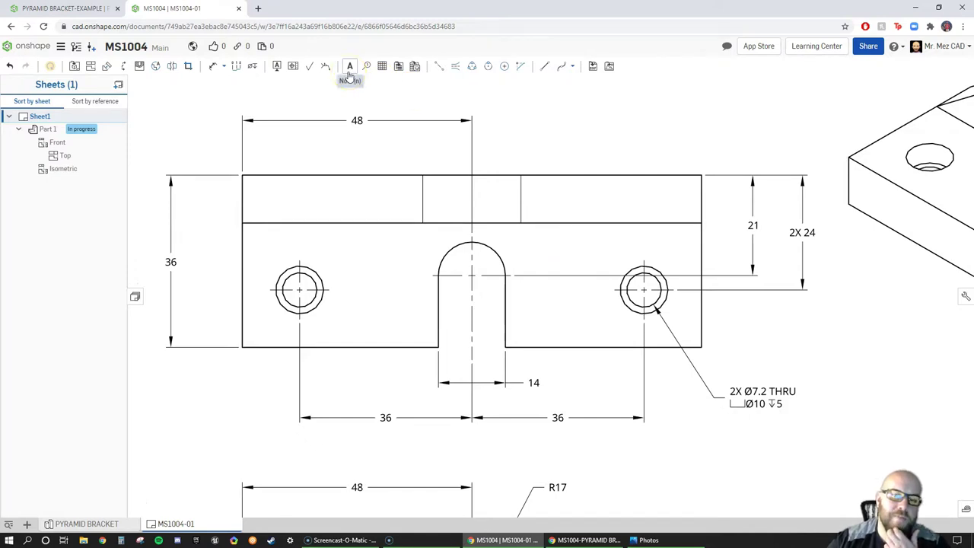
left_click(350, 68)
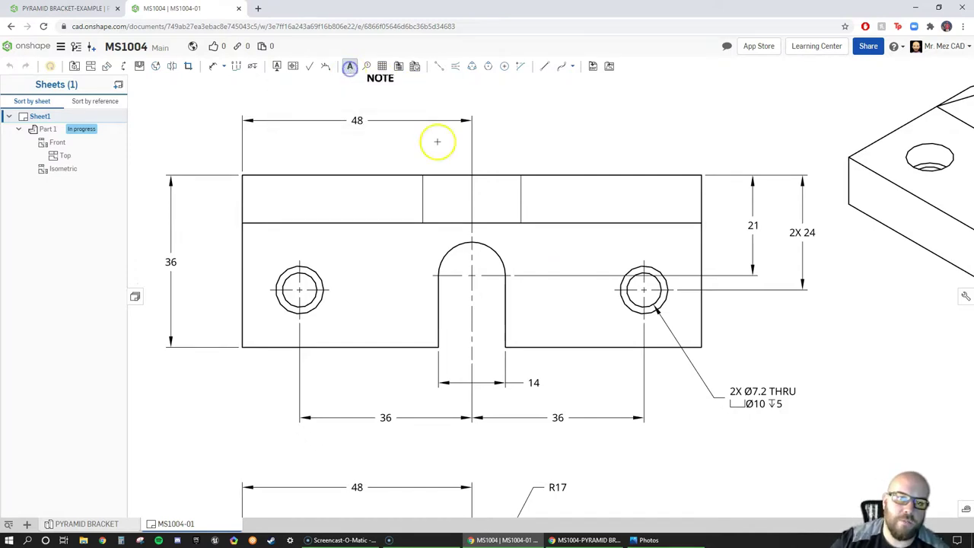
left_click(490, 245)
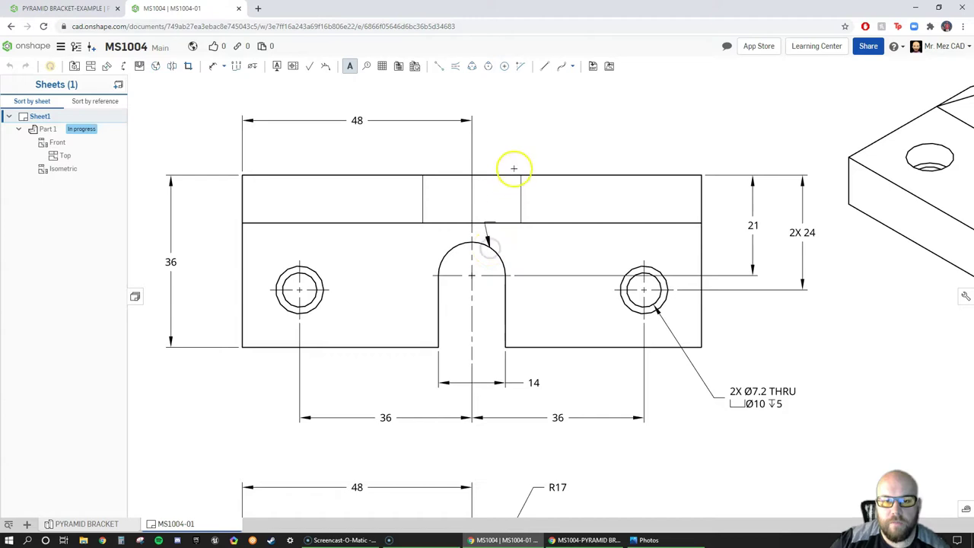
left_click_drag(537, 114, 531, 131)
left_click(531, 131)
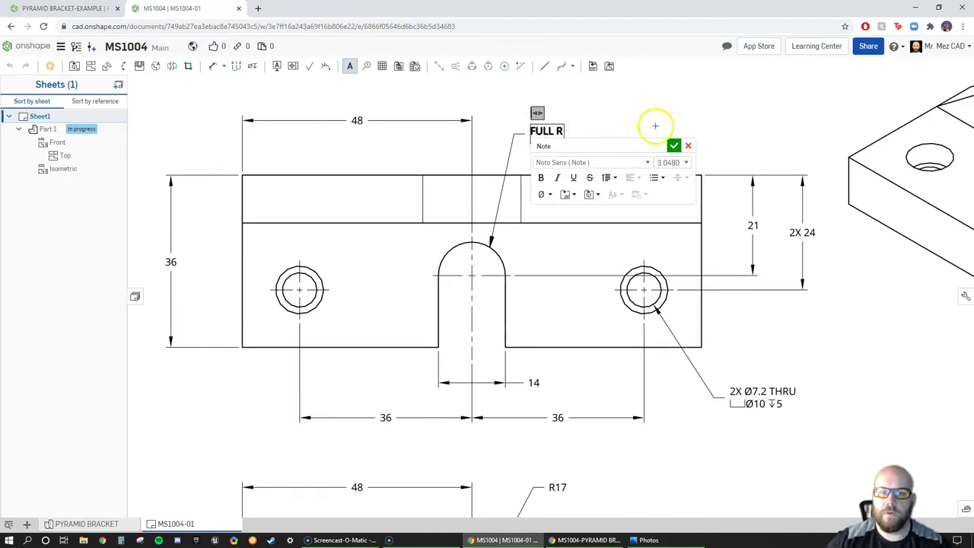
left_click(674, 145)
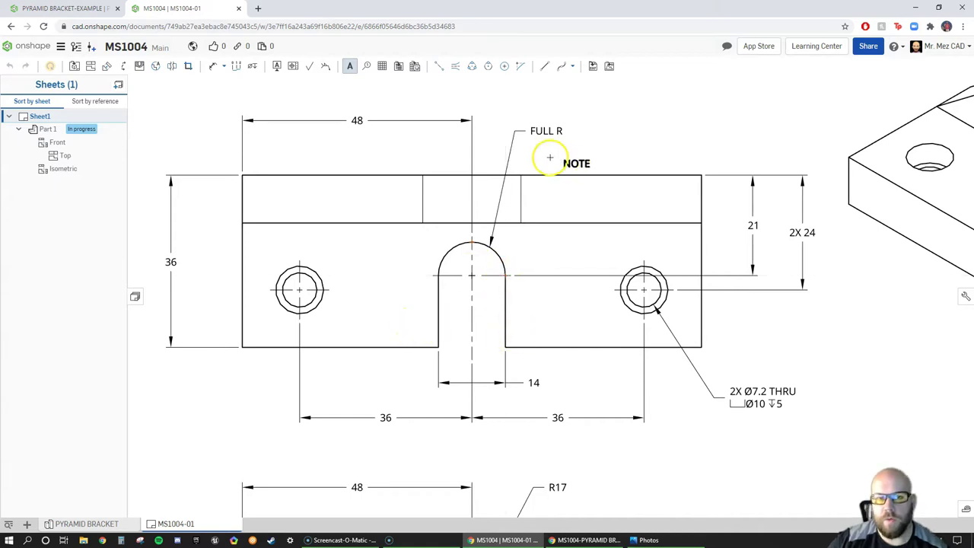
key("Escape")
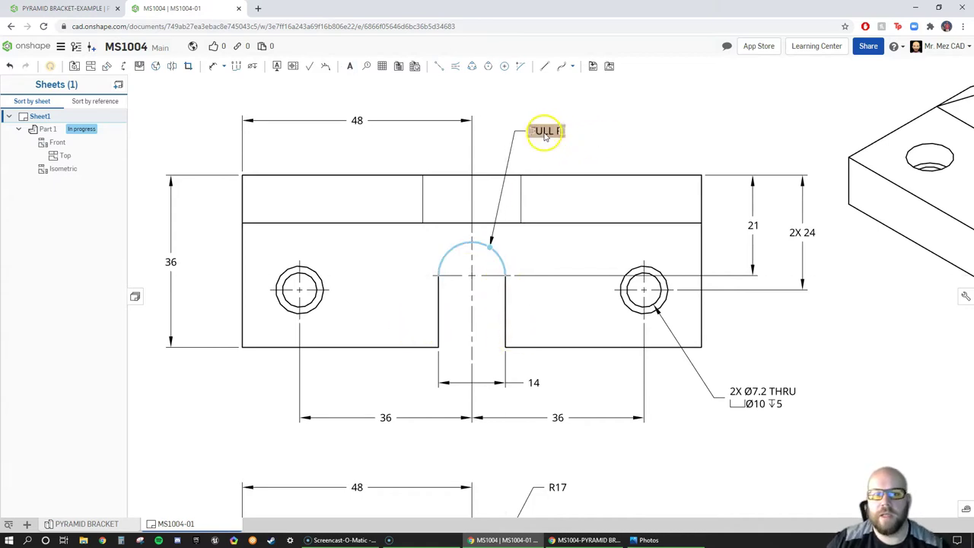
mouse_move(546, 130)
left_mouse_down()
mouse_move(559, 104)
mouse_move(538, 125)
mouse_move(546, 120)
left_mouse_up()
left_click(660, 118)
Start a note above the title block headed NOTES: with line 1. DIMENSIONING AND TOLERANCING PER ASME Y14.5-2009, wide enough to fit one line.
scroll(594, 243, "down", 5)
right_click_drag(680, 323, 613, 219)
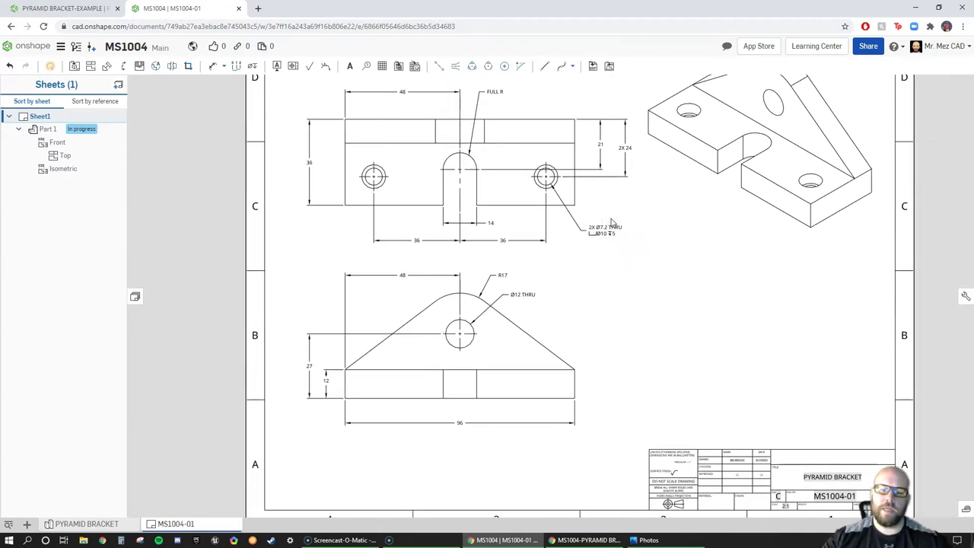
mouse_move(720, 283)
right_mouse_down()
mouse_move(680, 302)
mouse_move(643, 287)
mouse_move(641, 314)
mouse_move(609, 326)
mouse_move(548, 271)
mouse_move(535, 235)
right_mouse_up()
scroll(652, 399, "down", 3)
scroll(669, 402, "up", 1)
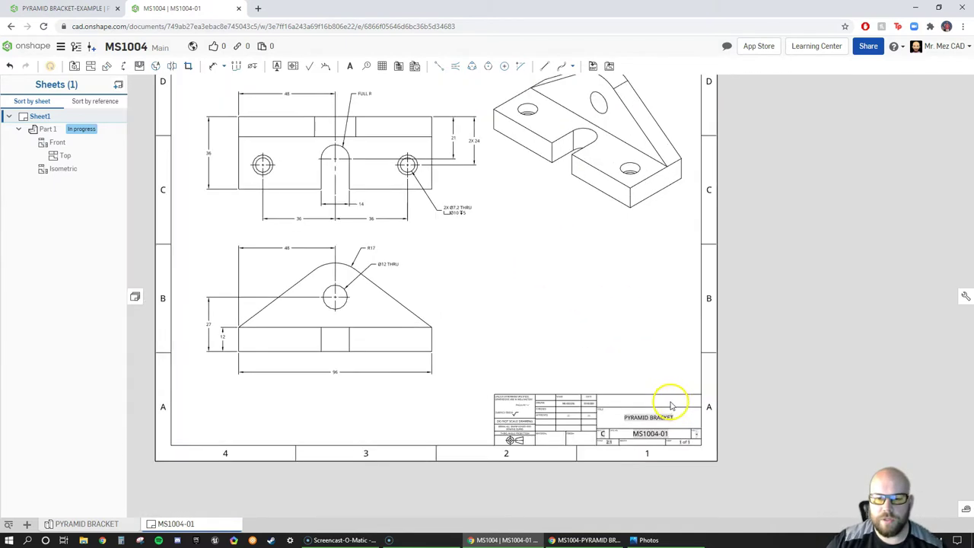
scroll(670, 402, "up", 3)
right_click_drag(680, 336, 641, 282)
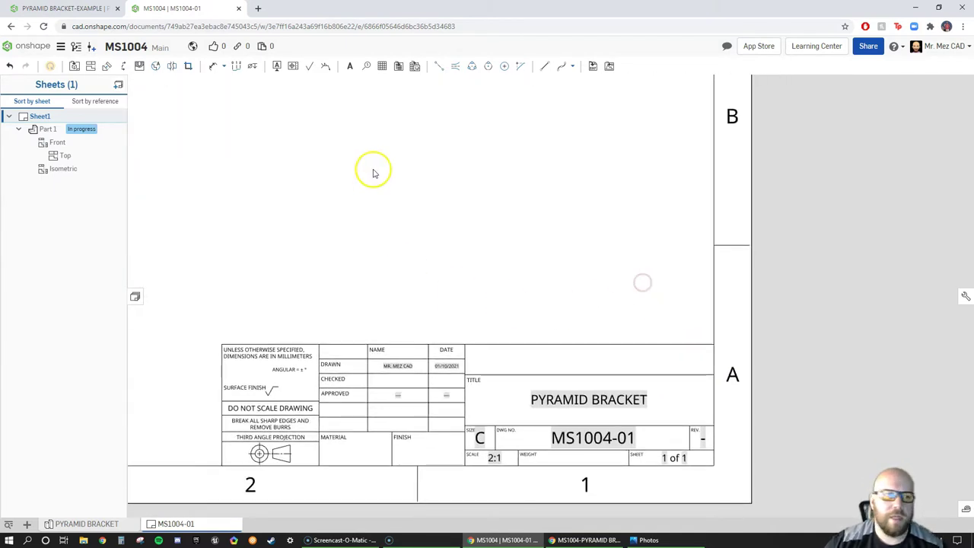
left_click(350, 67)
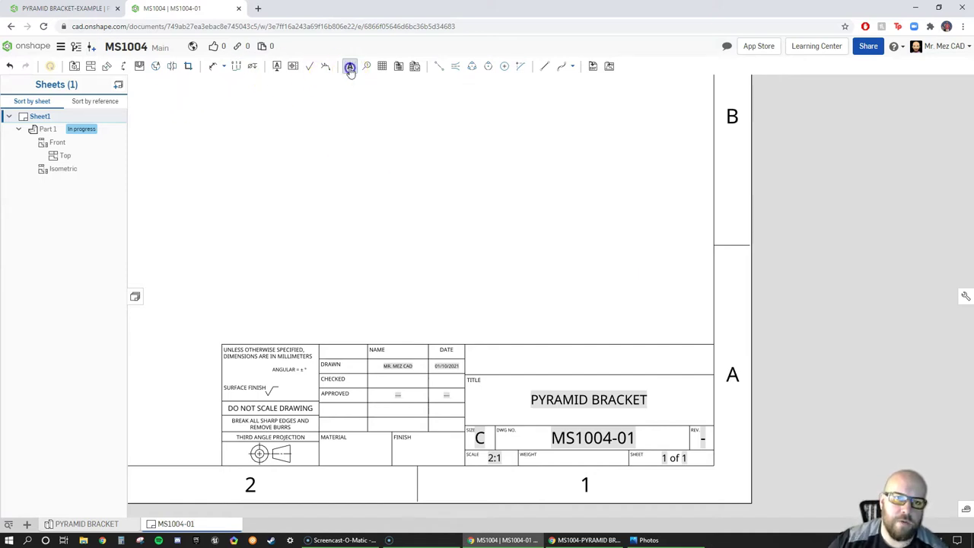
left_click(481, 267)
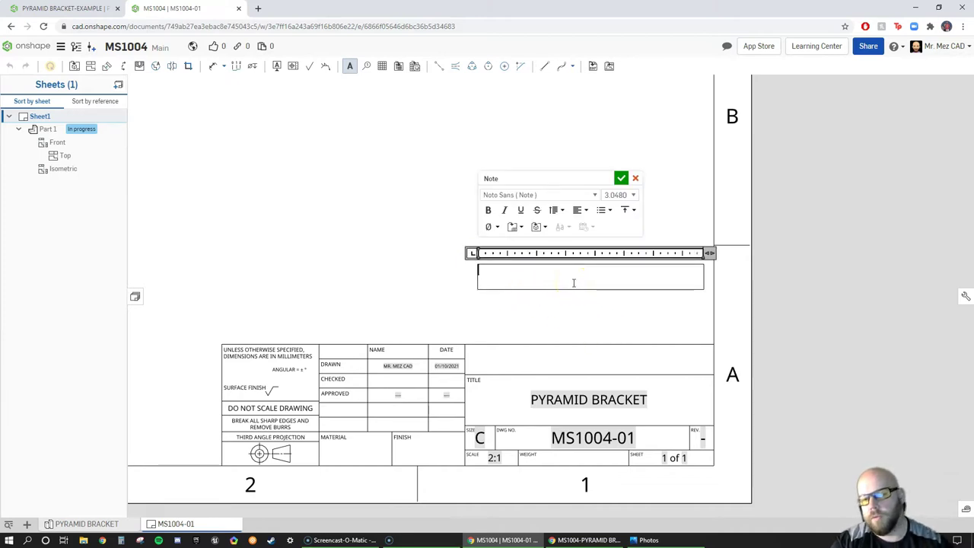
type("NOTES")
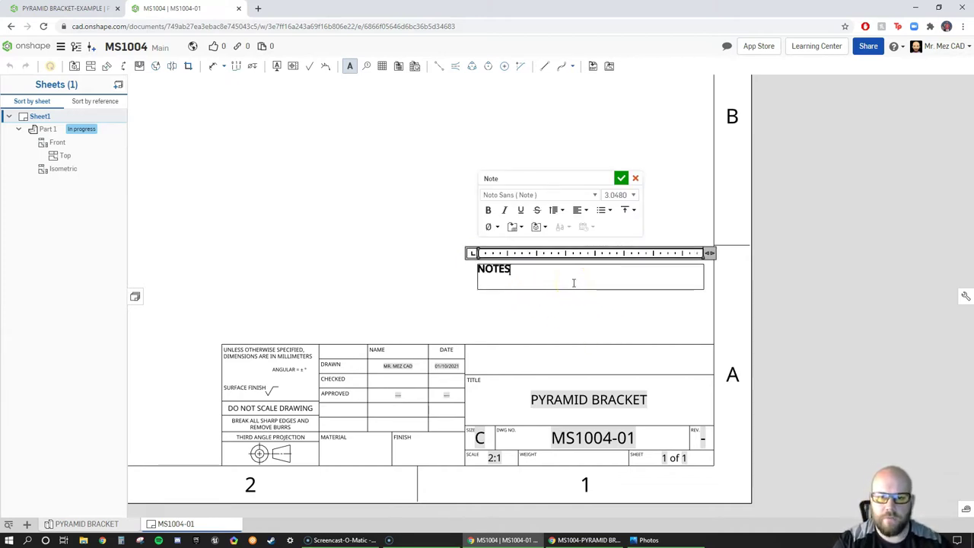
type(":")
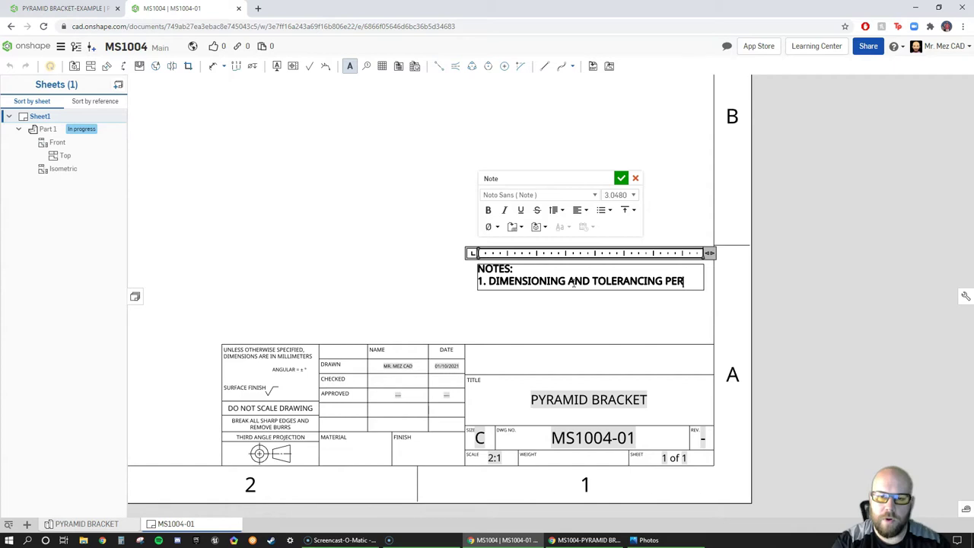
type("ASME Y14.5-2009")
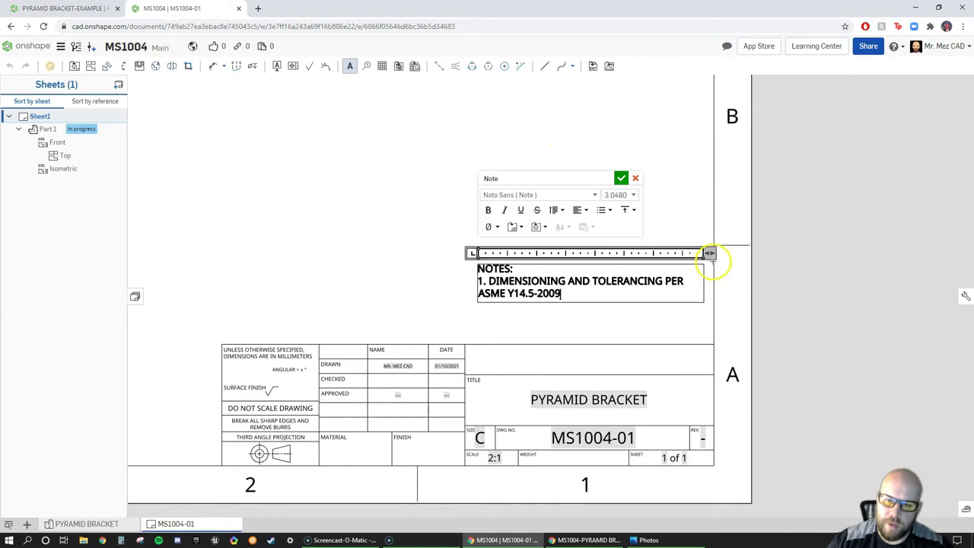
left_click_drag(710, 253, 775, 252)
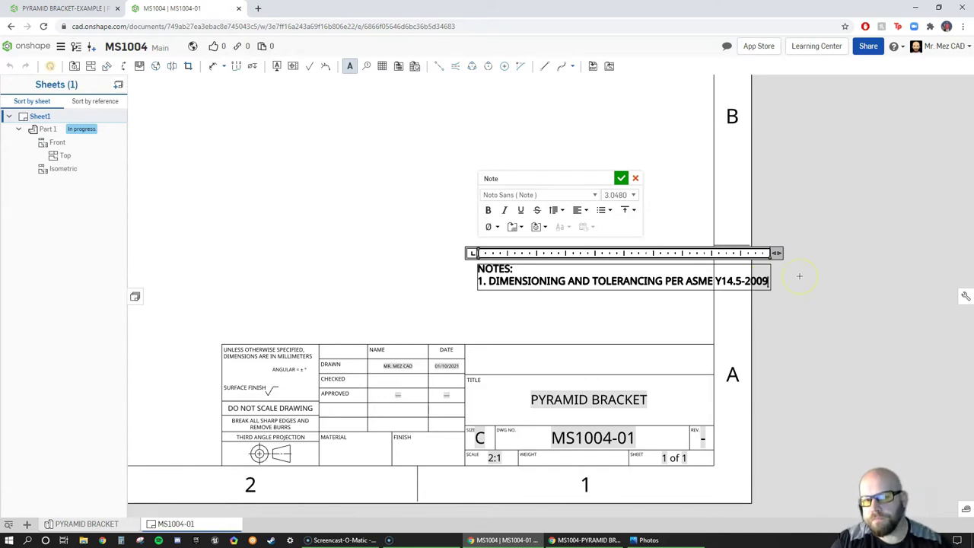
Add the line 2. UNLESS OTHERWISE SPECIFIED ALL DIMENSIONS ARE IN MILLIMETERS, widen the note to fit it on one line, and accept the note.
key("Return")
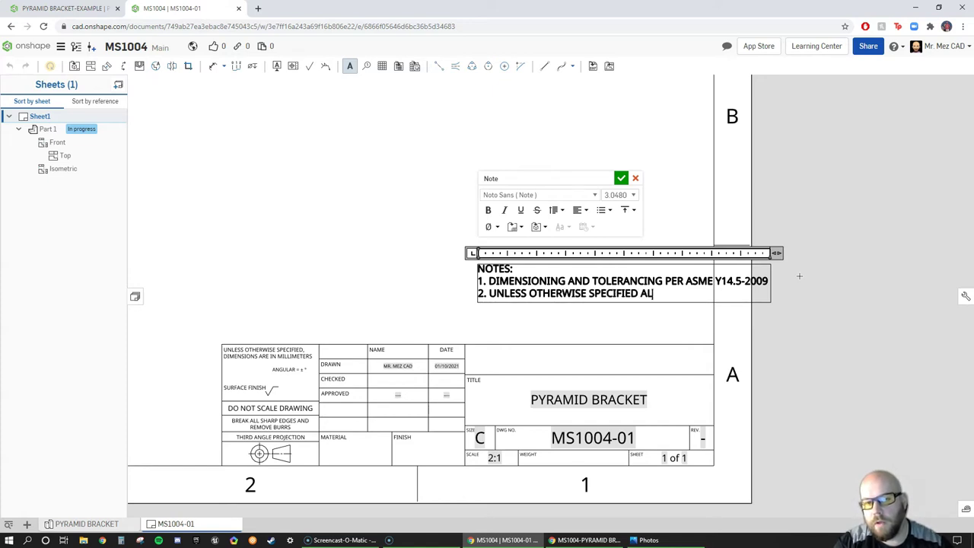
type("DIMENSIONS ARE IN MILLIMETRE")
key("BackSpace")
type("ERS")
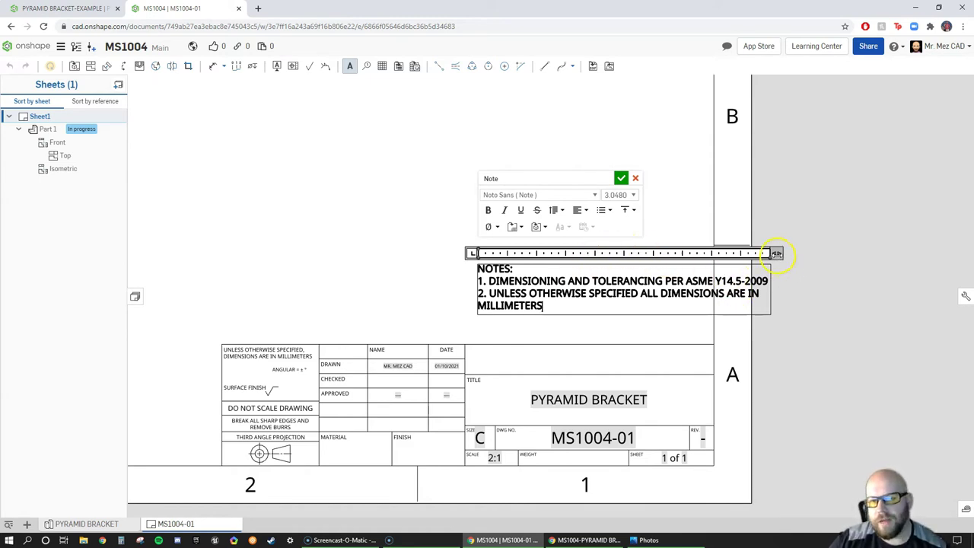
left_click_drag(787, 254, 835, 253)
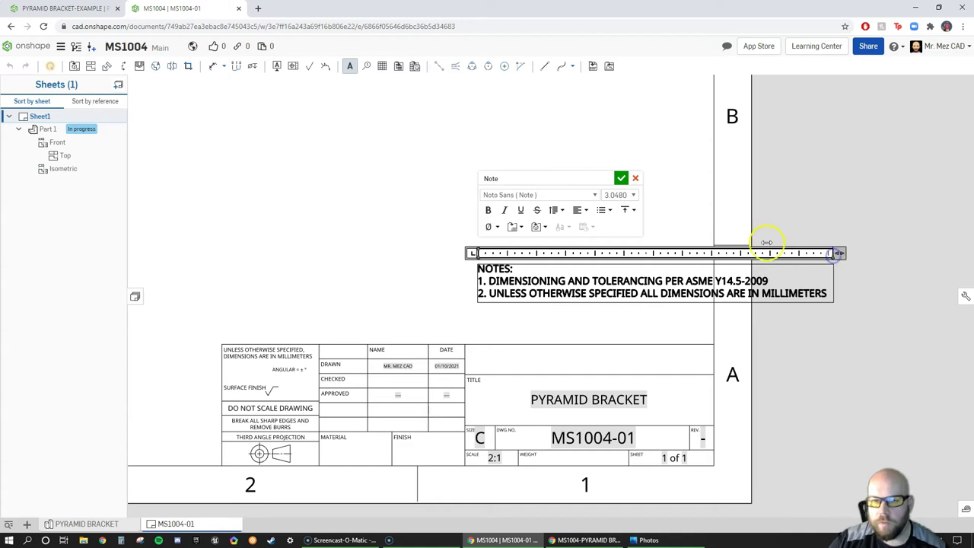
left_click(621, 181)
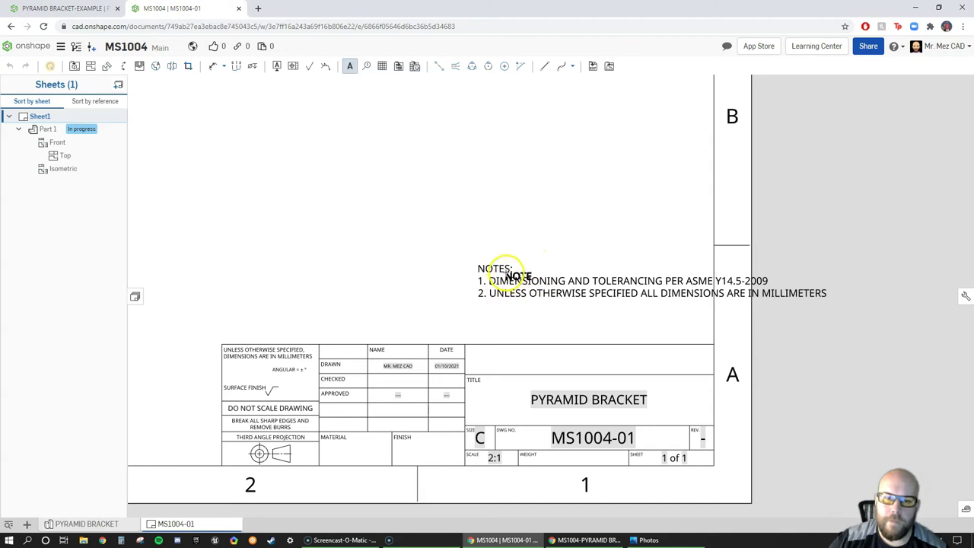
Move the notes block inside the sheet border, directly above the title block.
left_click(495, 269)
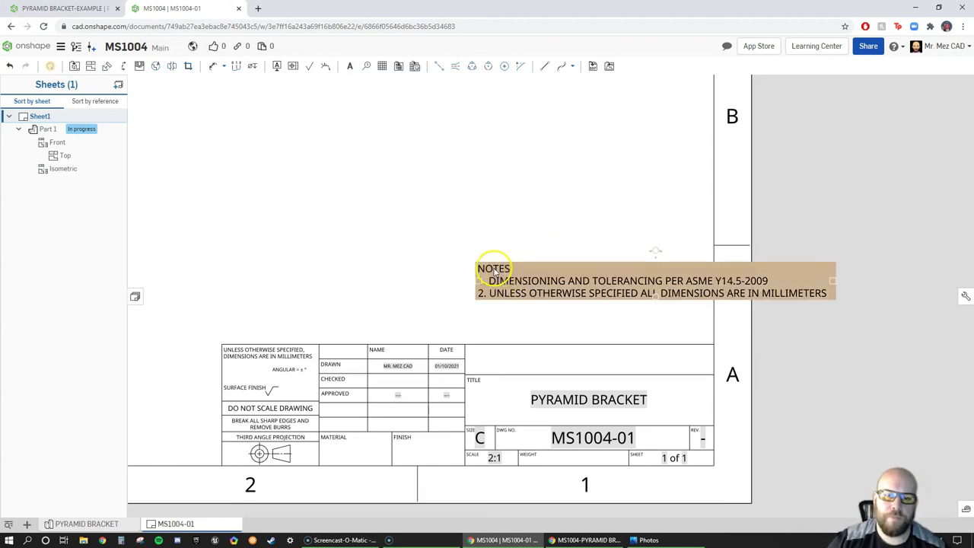
left_click_drag(495, 269, 366, 305)
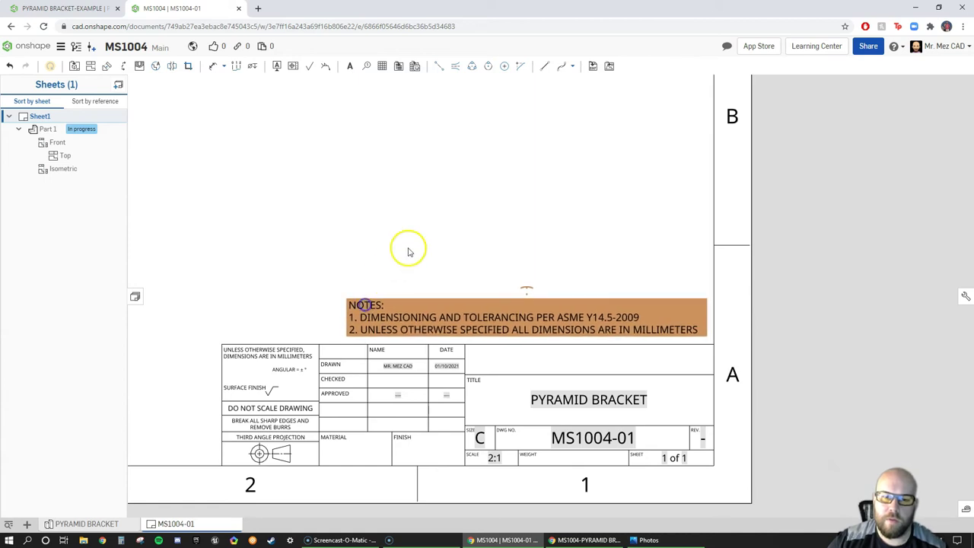
left_click(426, 233)
scroll(602, 248, "up", 2)
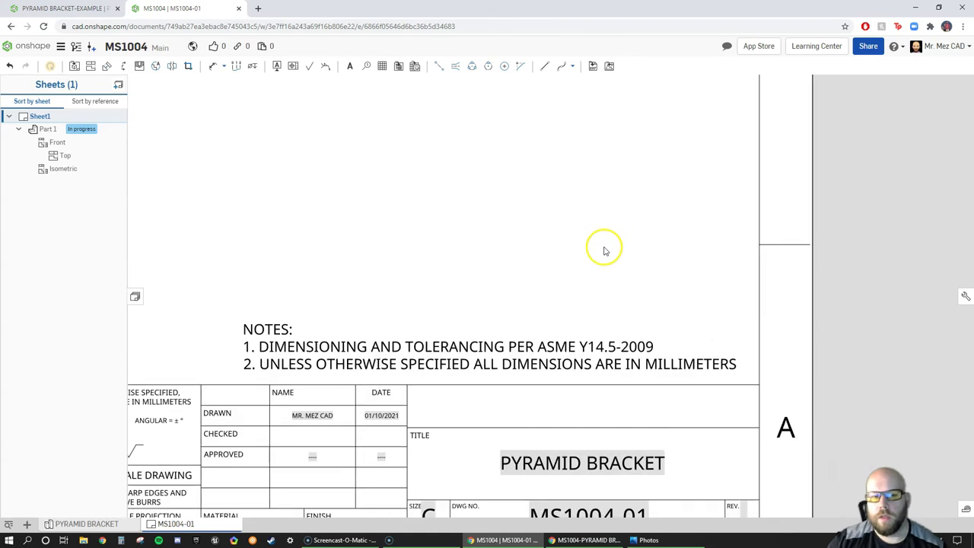
scroll(567, 231, "down", 3)
left_click(527, 215)
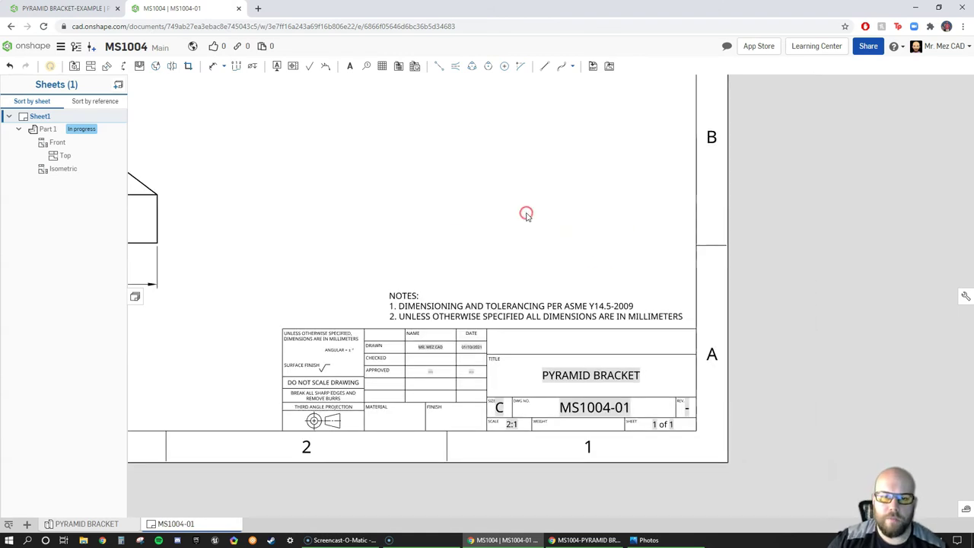
Move the isometric view down into the open area between the top view's level and the notes, beside the front view.
right_click(526, 215)
left_click(552, 251)
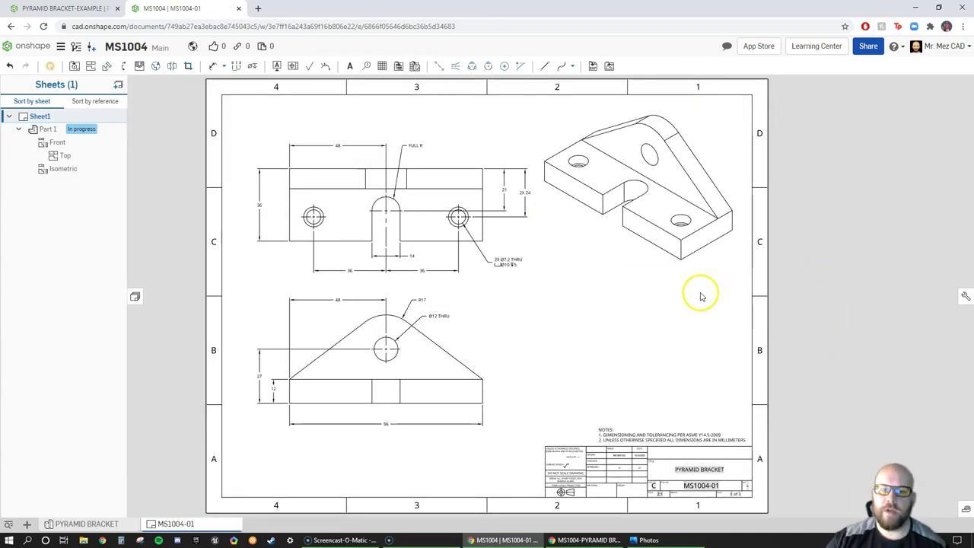
left_click(594, 262)
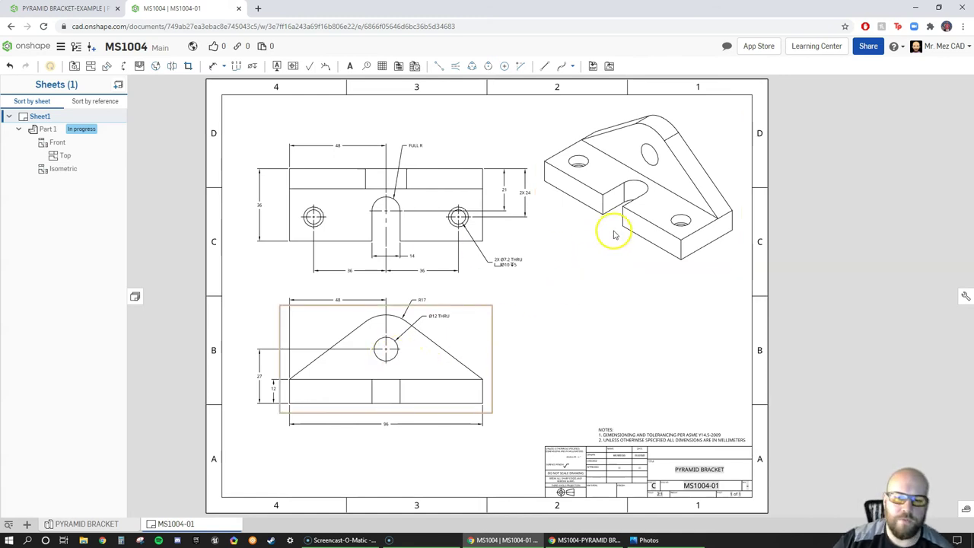
left_click(621, 264)
mouse_move(621, 264)
left_mouse_down()
mouse_move(615, 365)
mouse_move(622, 358)
left_mouse_up()
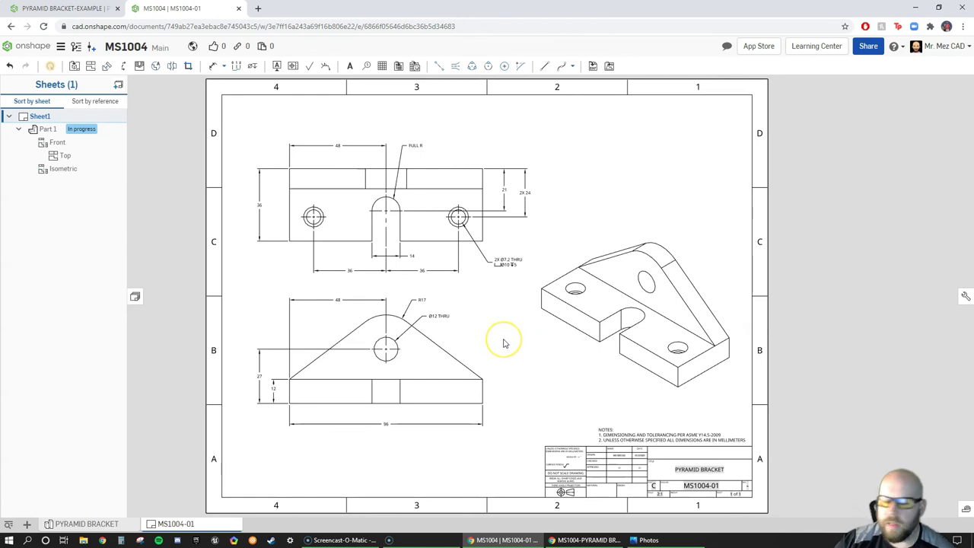
mouse_move(585, 360)
left_mouse_down()
mouse_move(585, 251)
mouse_move(578, 366)
mouse_move(582, 359)
left_mouse_up()
left_click(809, 337)
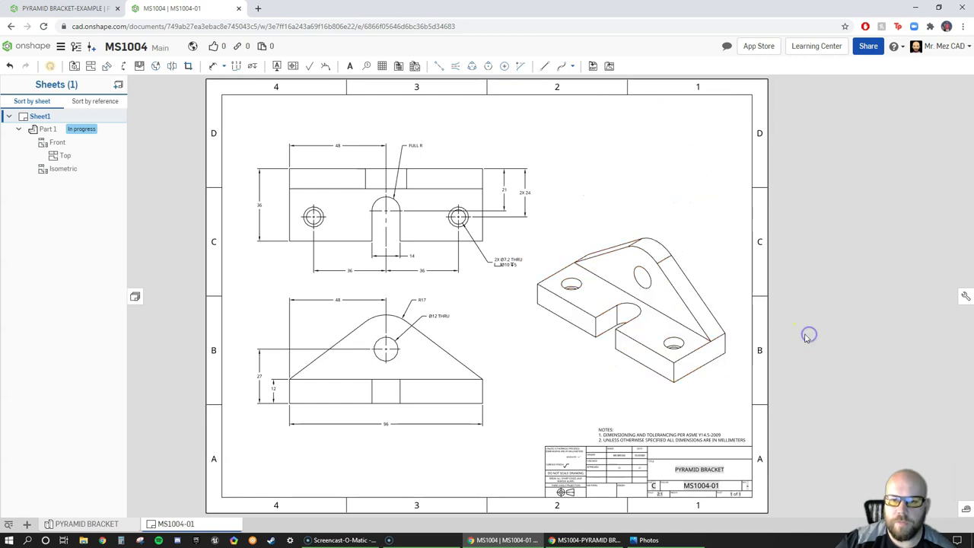